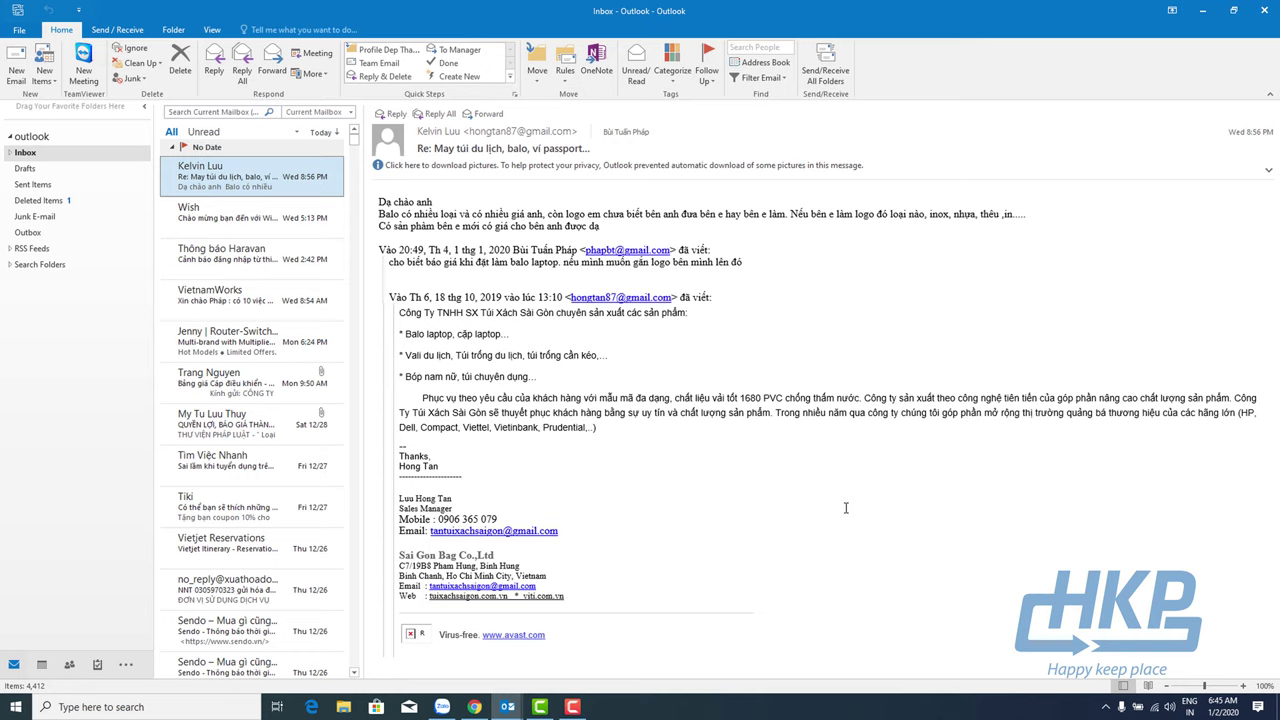
Step: From the second Gmail tab's avatar menu, open Manage your Google Account
click(1201, 10)
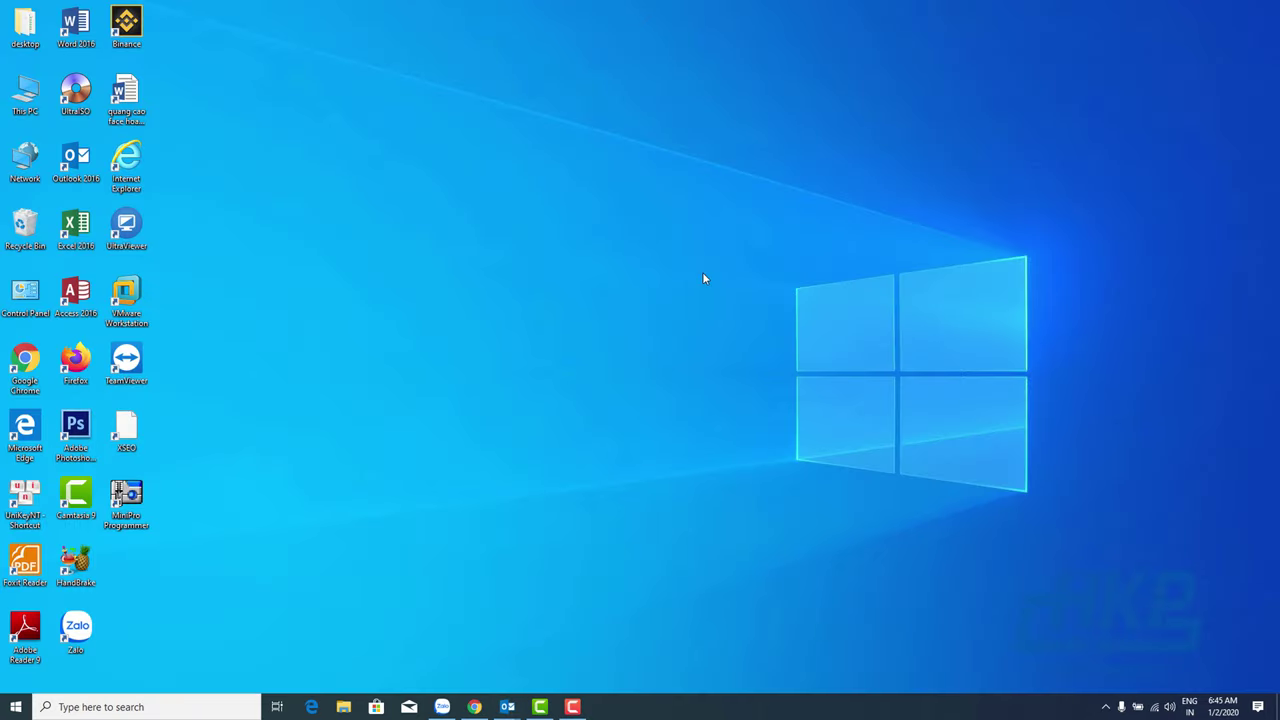
click(474, 707)
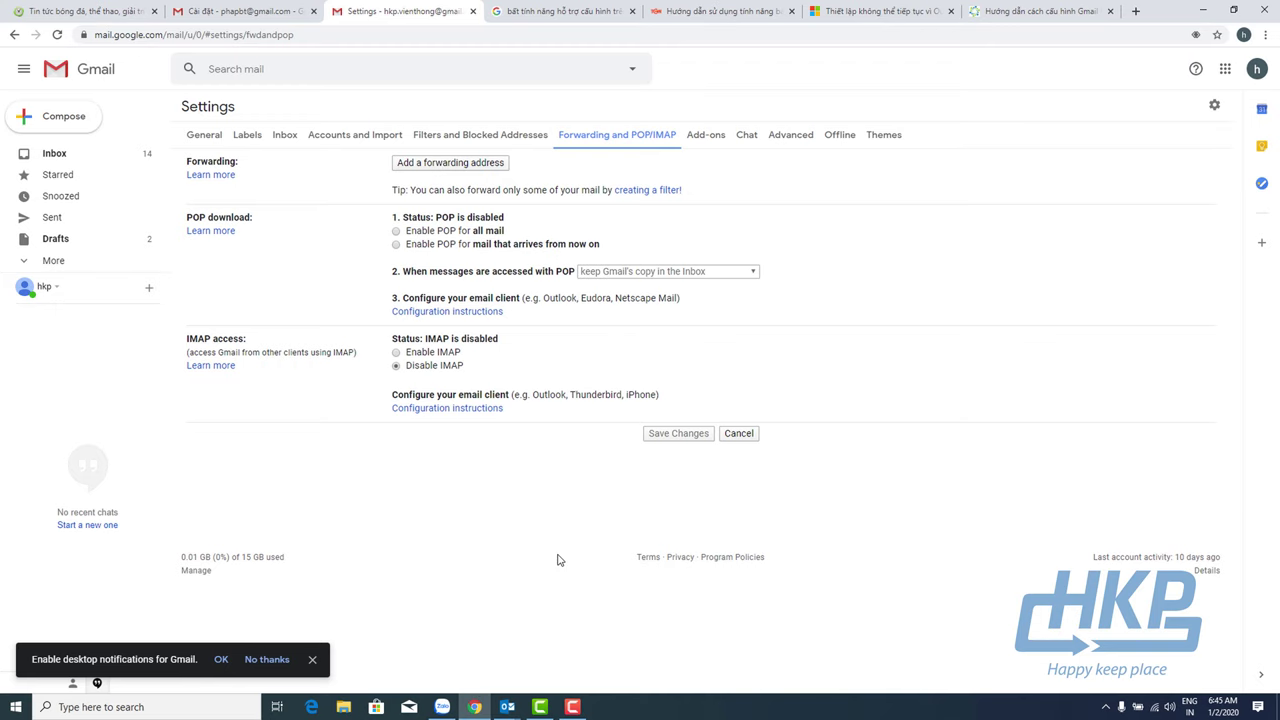
click(252, 11)
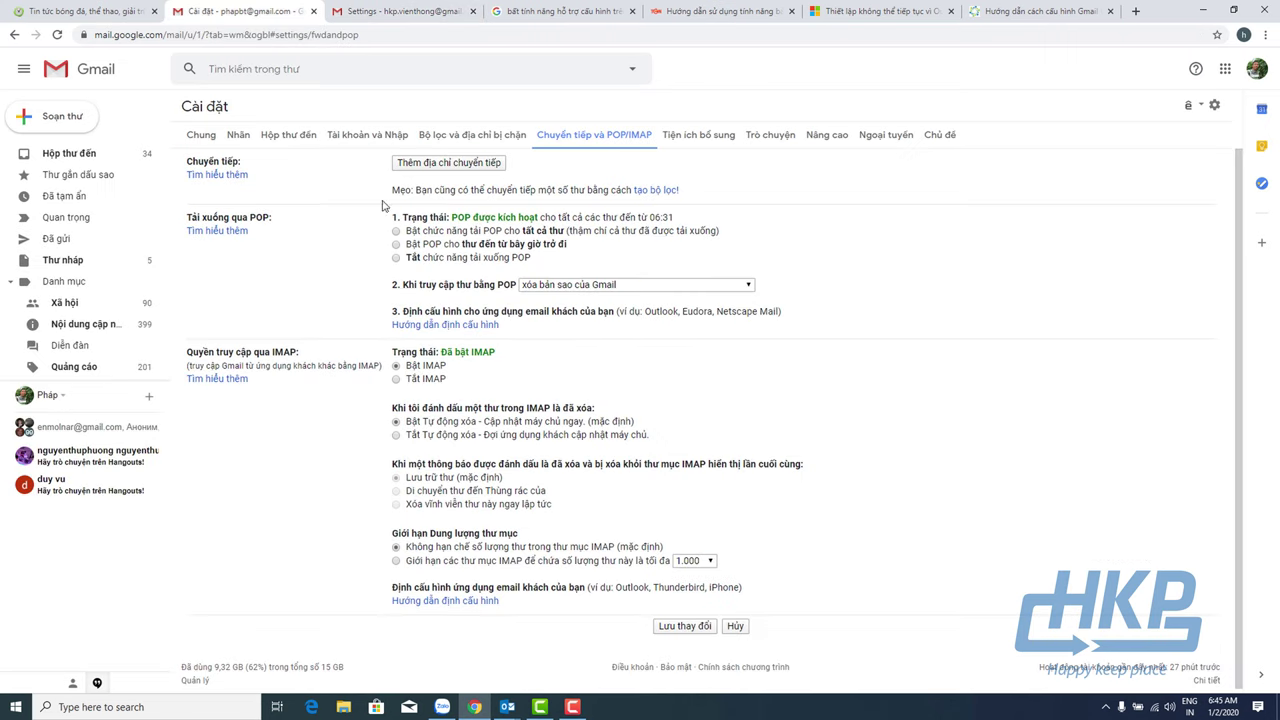
click(1255, 78)
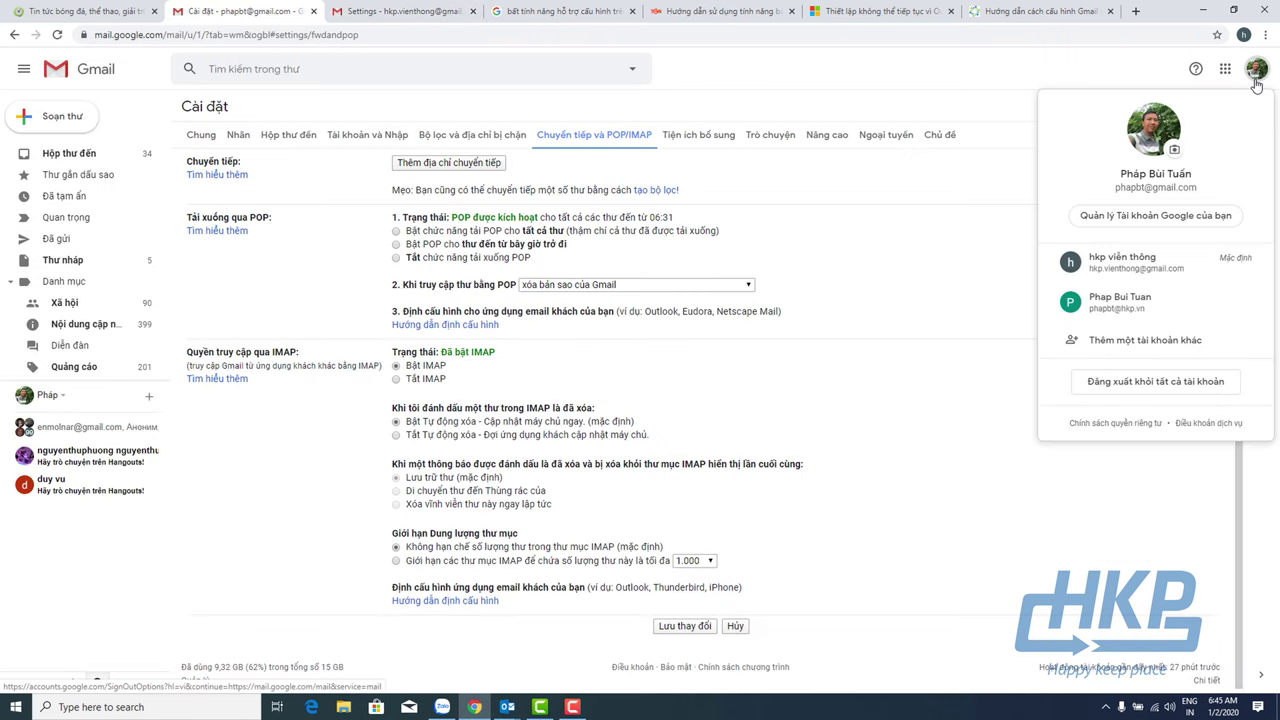
click(1155, 216)
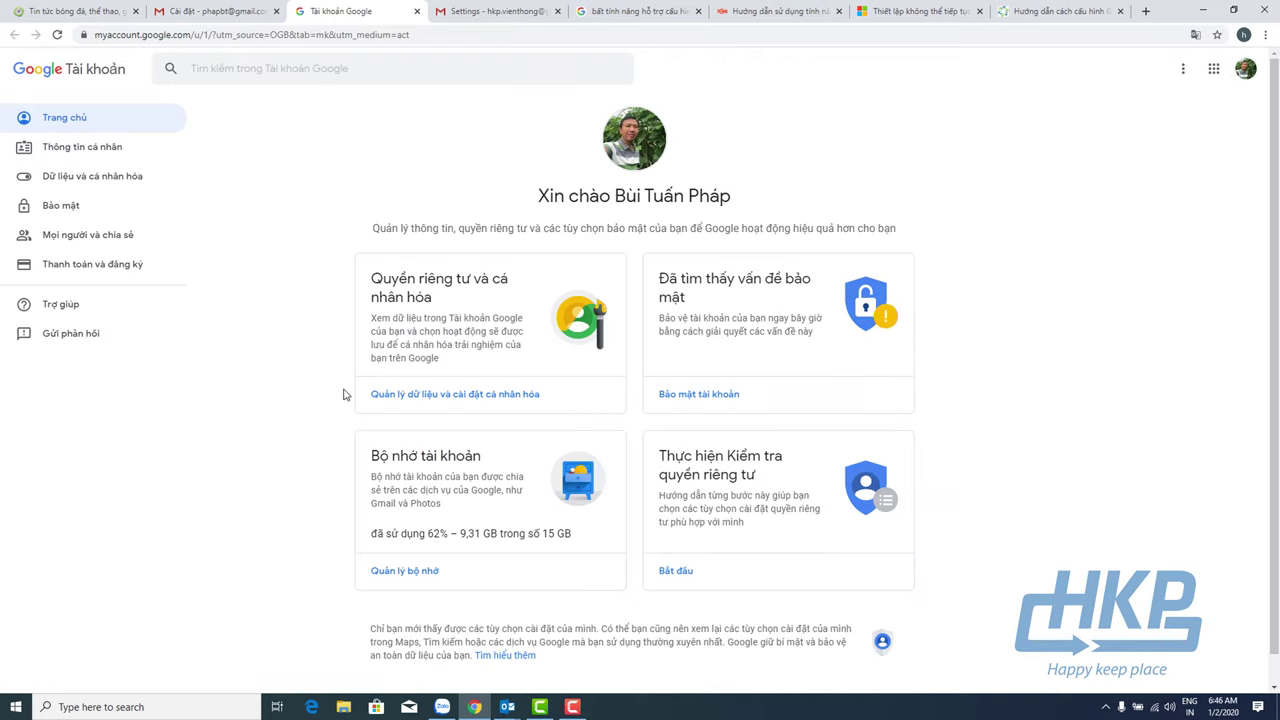
Step: Open the Google Account Security page, briefly check the Outlook inbox, then minimize Outlook again
click(120, 205)
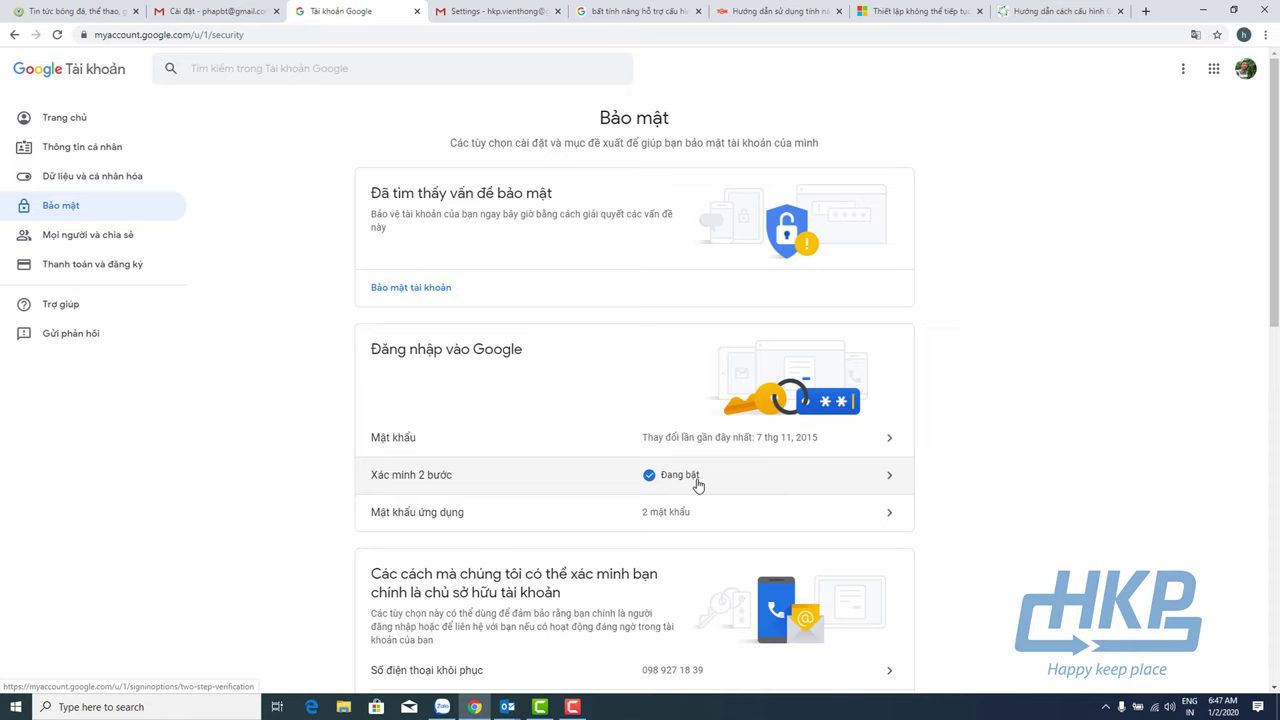
click(507, 707)
click(533, 660)
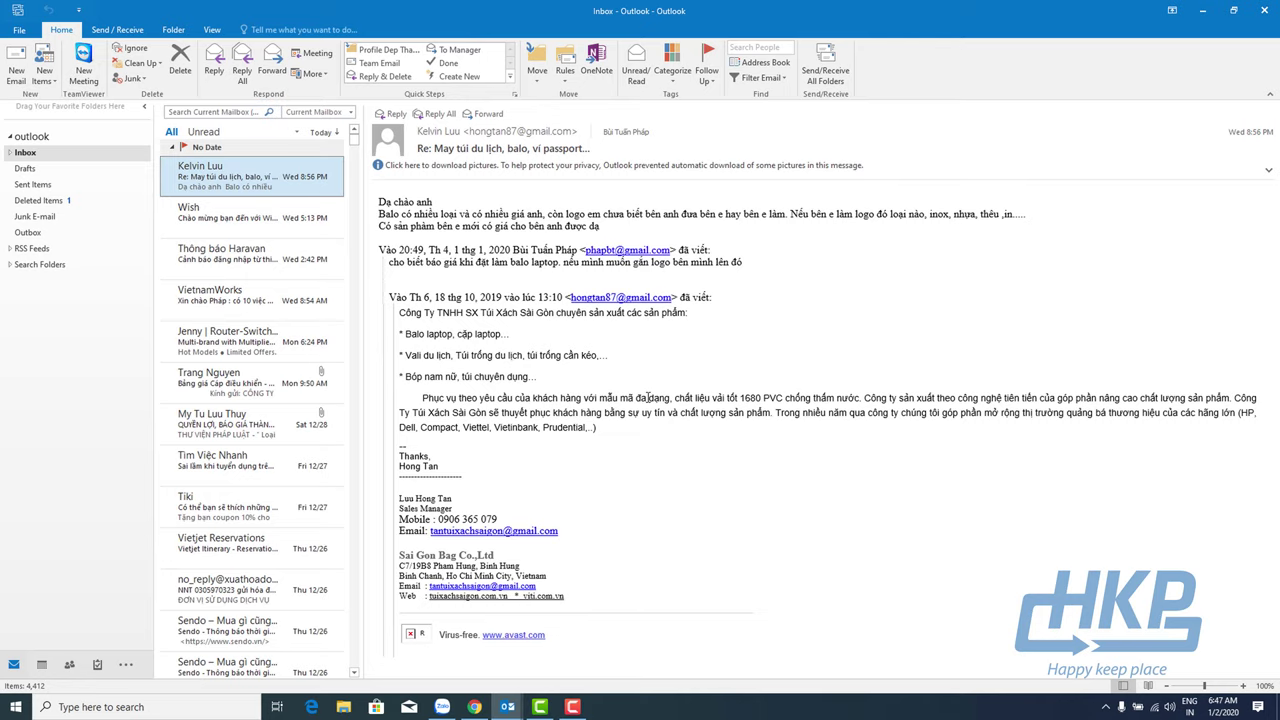
click(1203, 11)
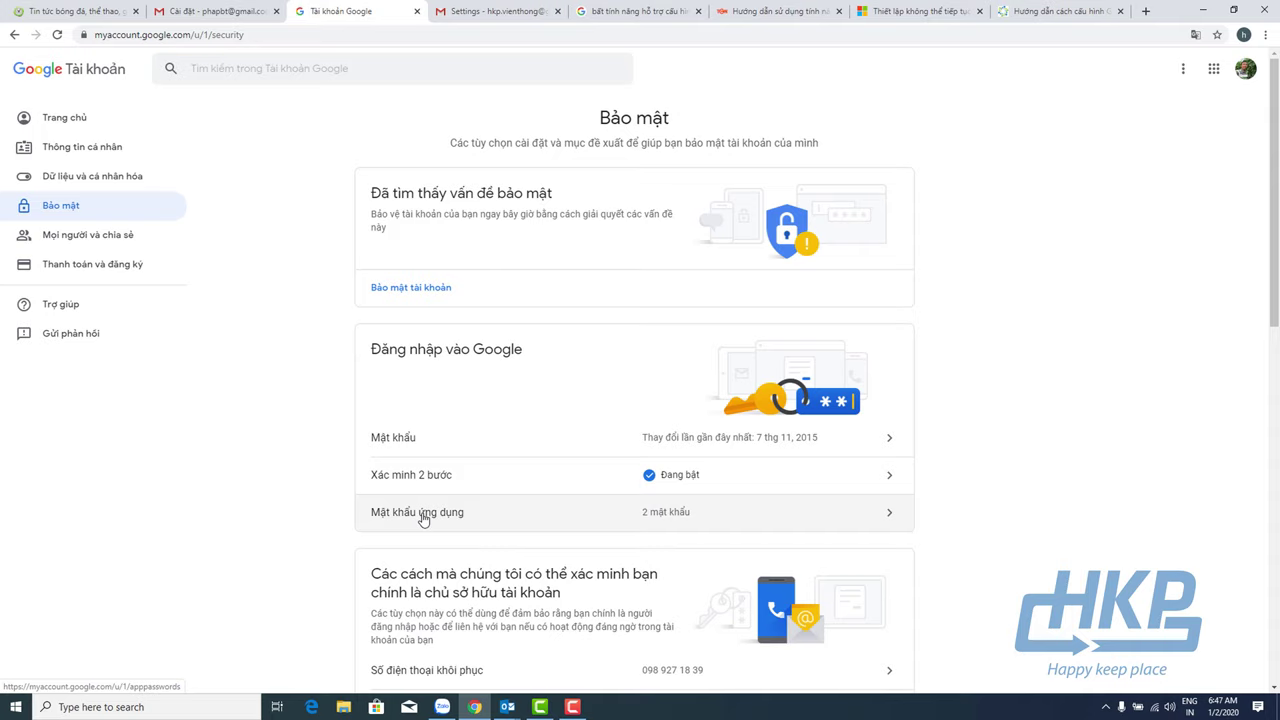
Step: Abandon the App passwords sign-in and return to the second account's Gmail settings tab
click(424, 519)
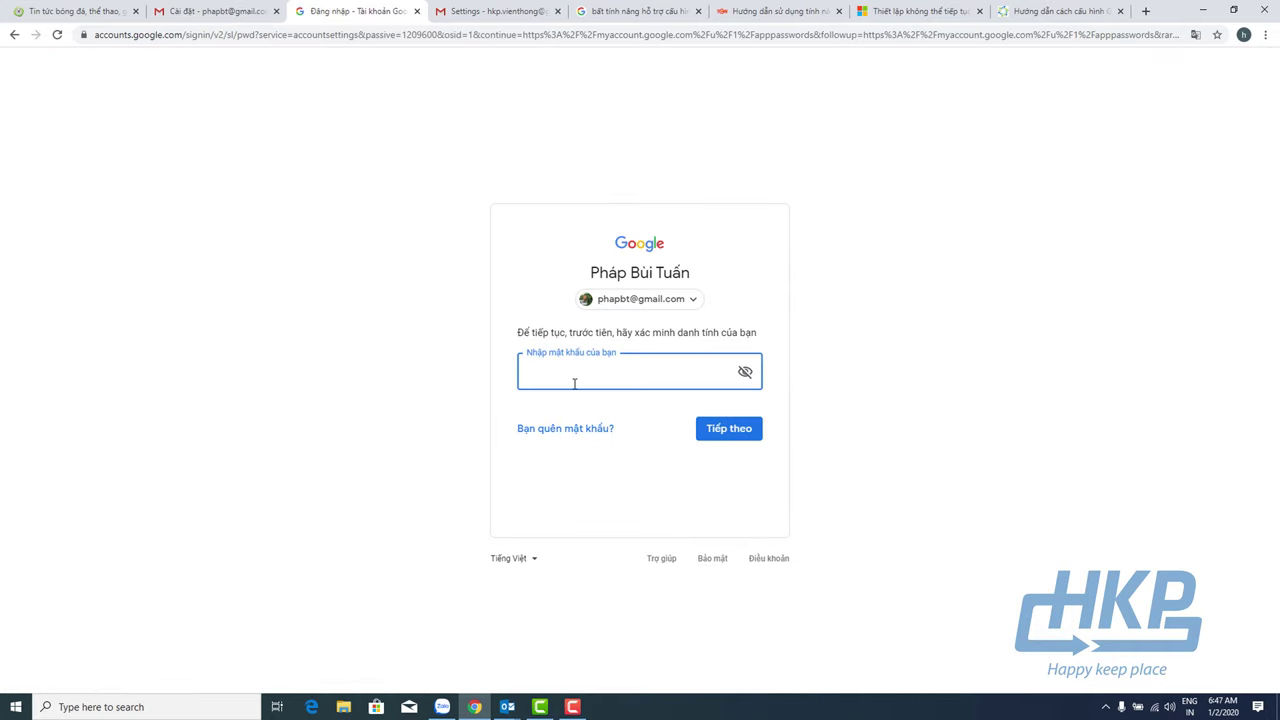
click(417, 11)
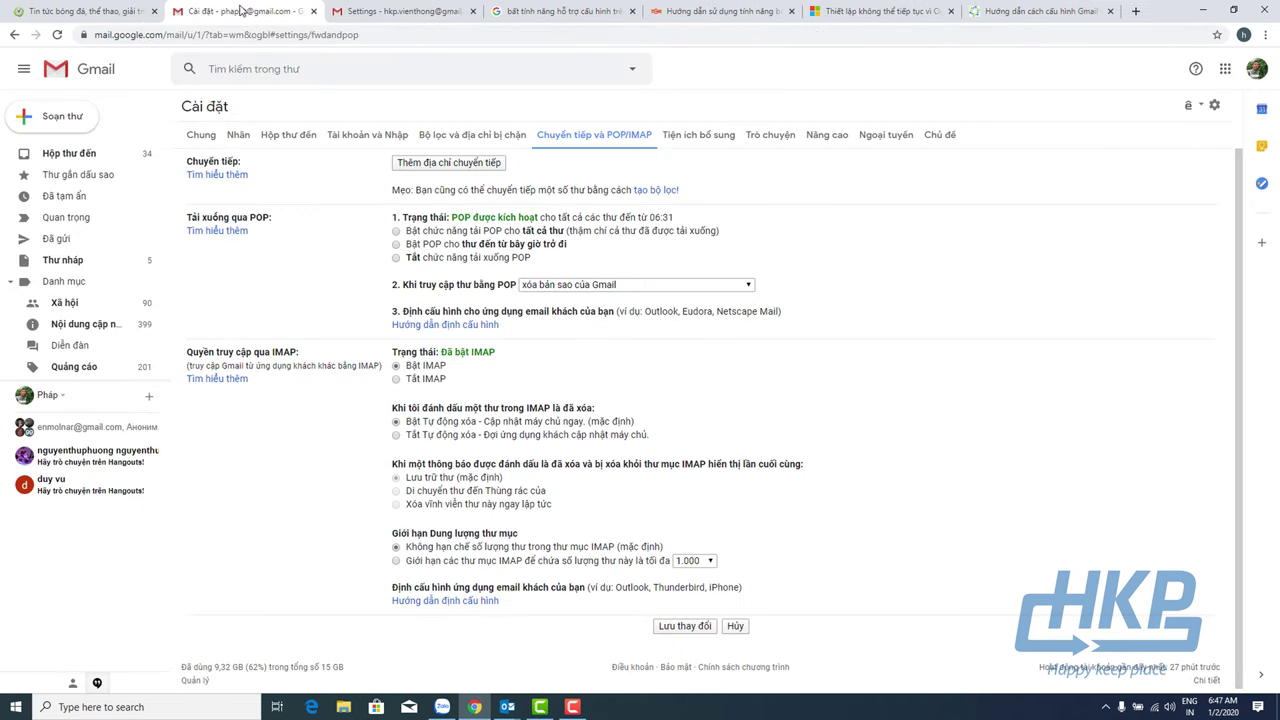
click(1258, 72)
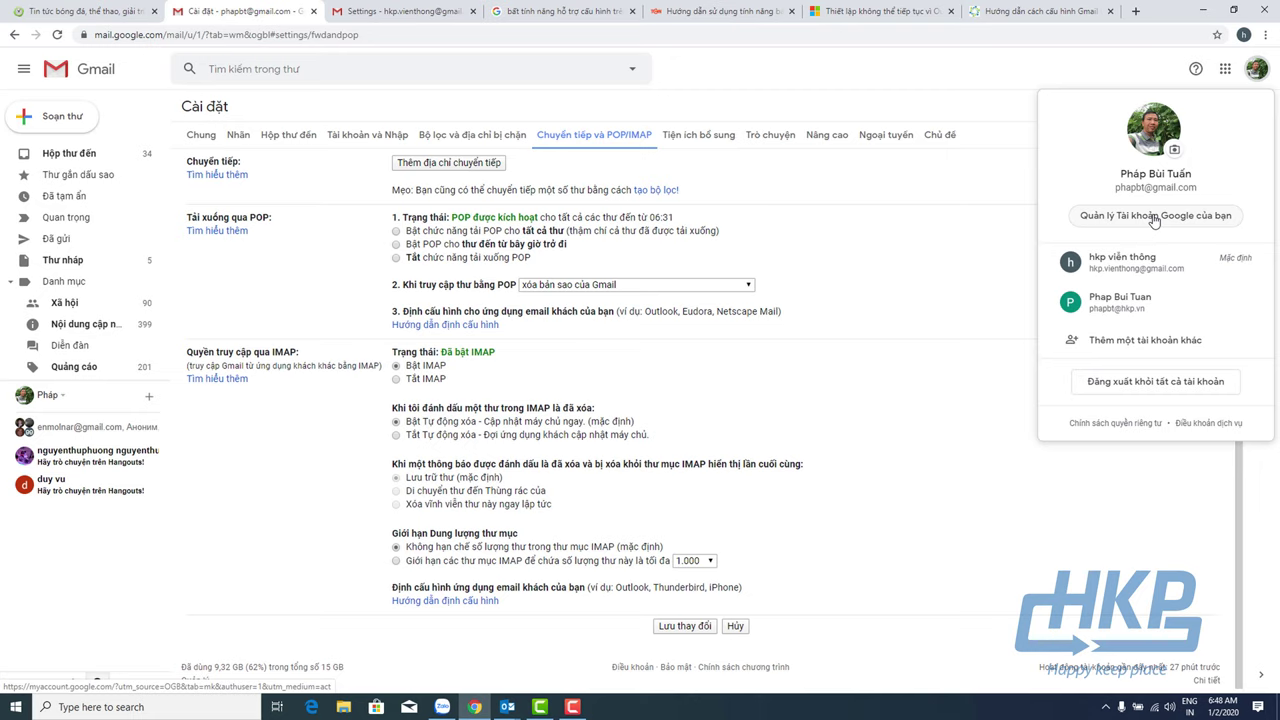
click(1037, 585)
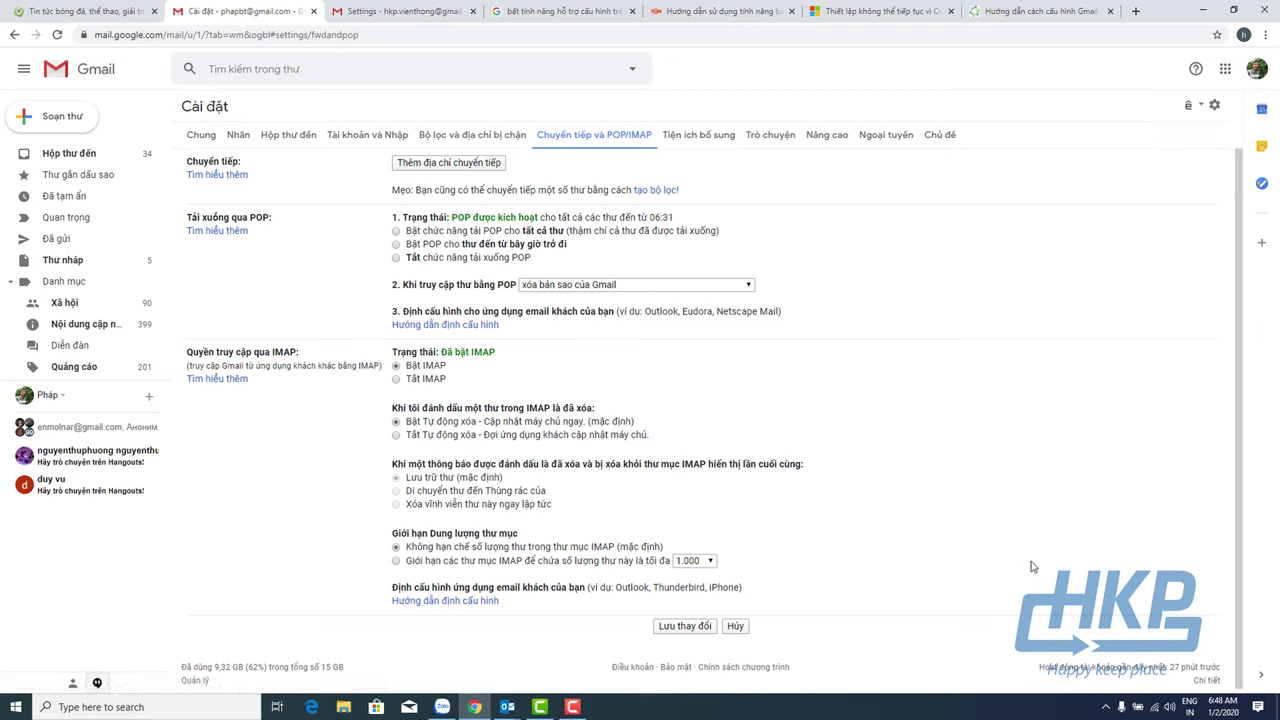
click(395, 12)
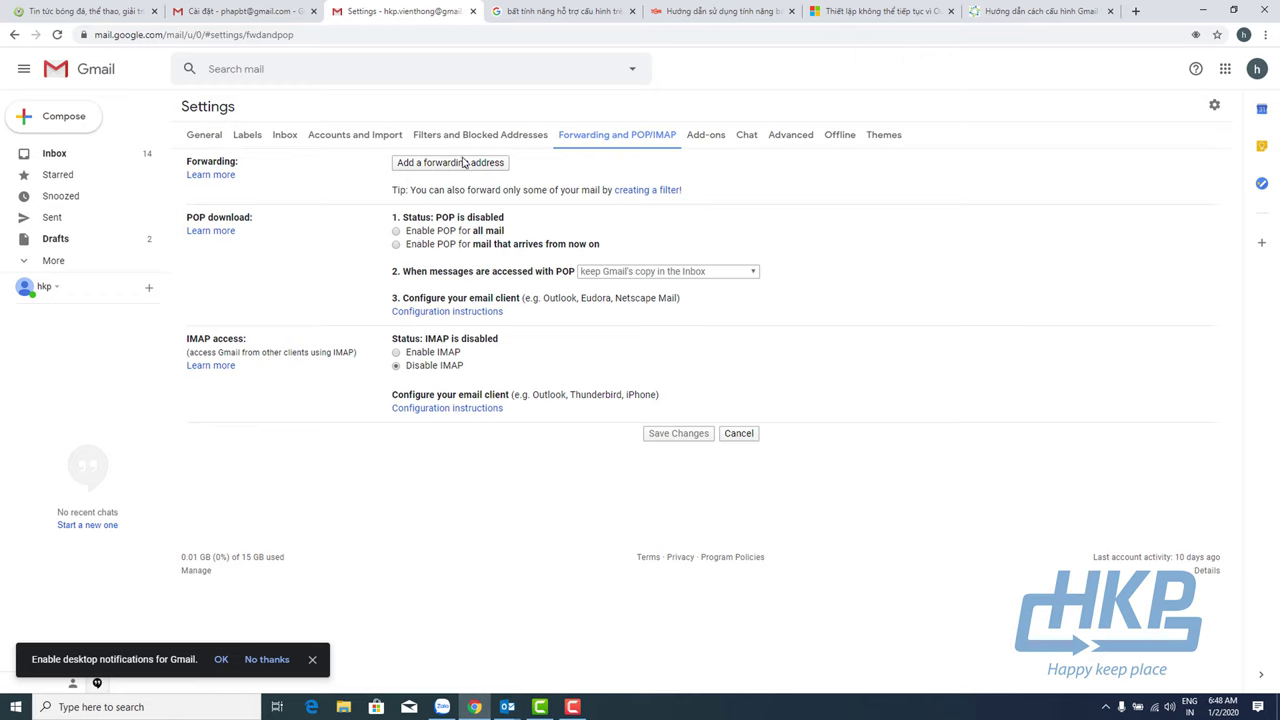
Step: Copy the account's email address from the avatar menu and minimize Chrome
click(1257, 69)
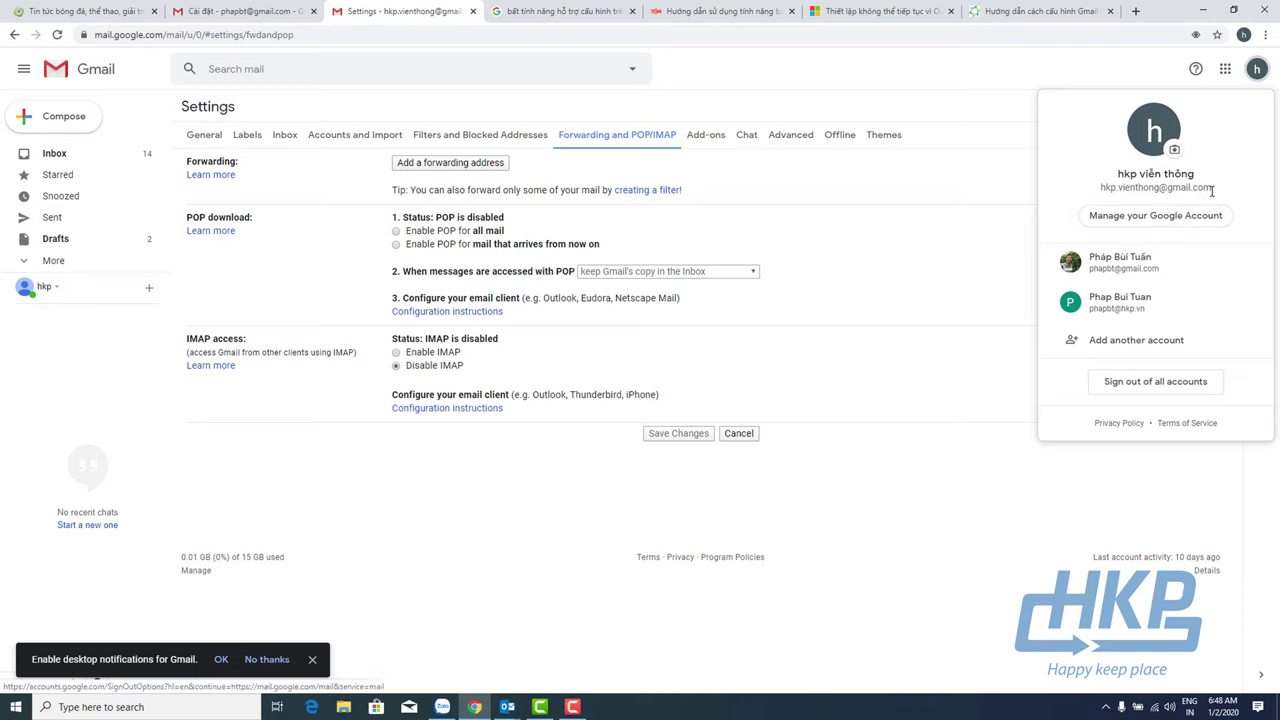
drag(1215, 194, 1097, 193)
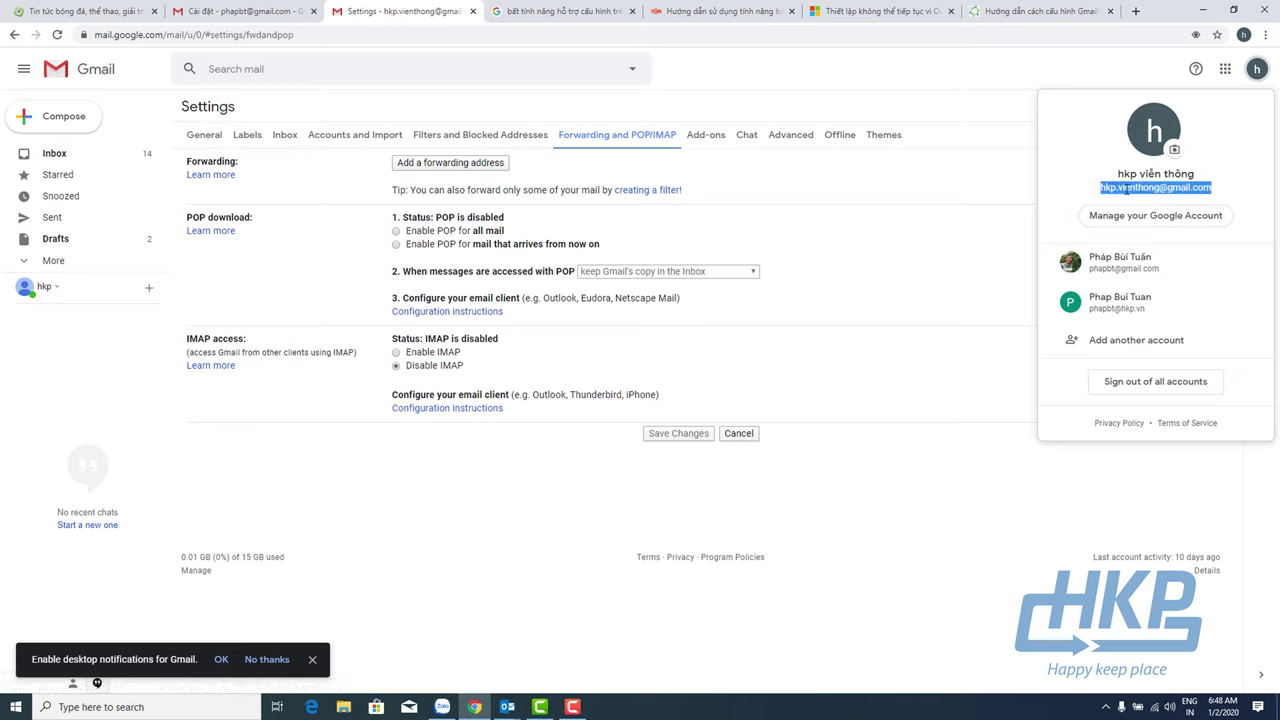
right_click(1127, 190)
click(1041, 203)
click(944, 315)
click(1205, 11)
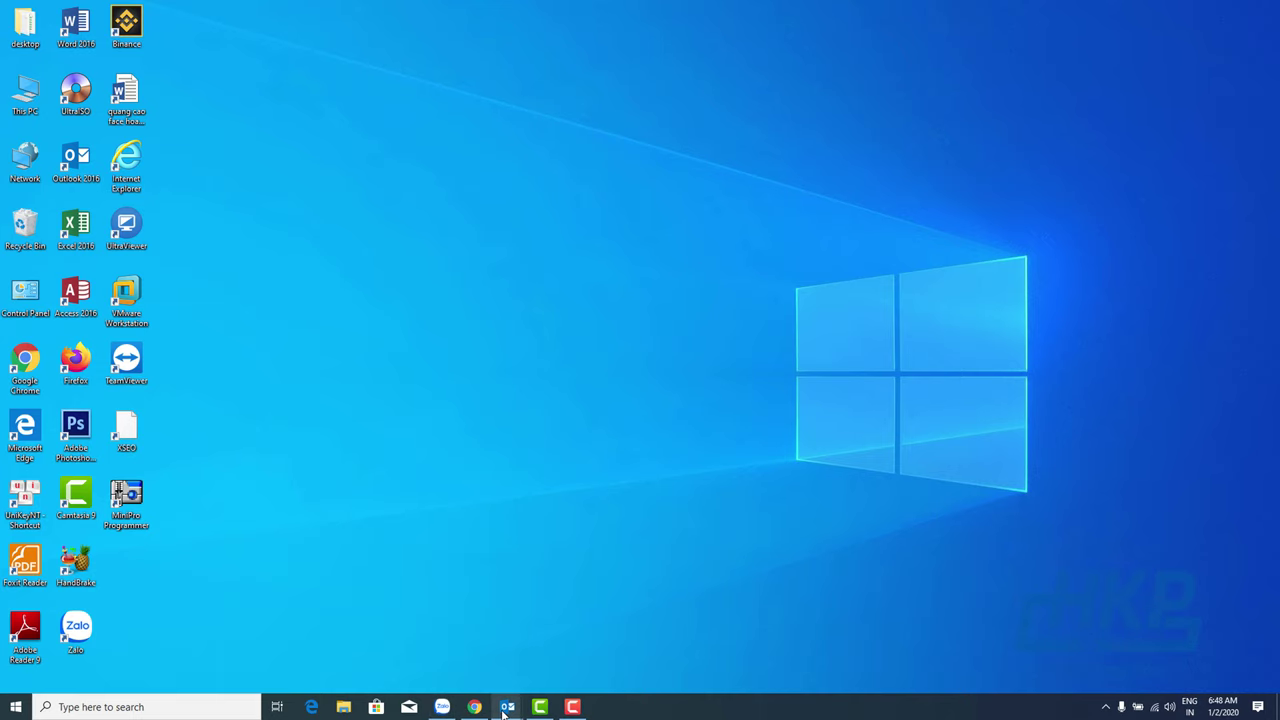
Step: Close the Outlook window from its taskbar preview, then briefly open and close File Explorer
mouse_move(505, 712)
click(639, 607)
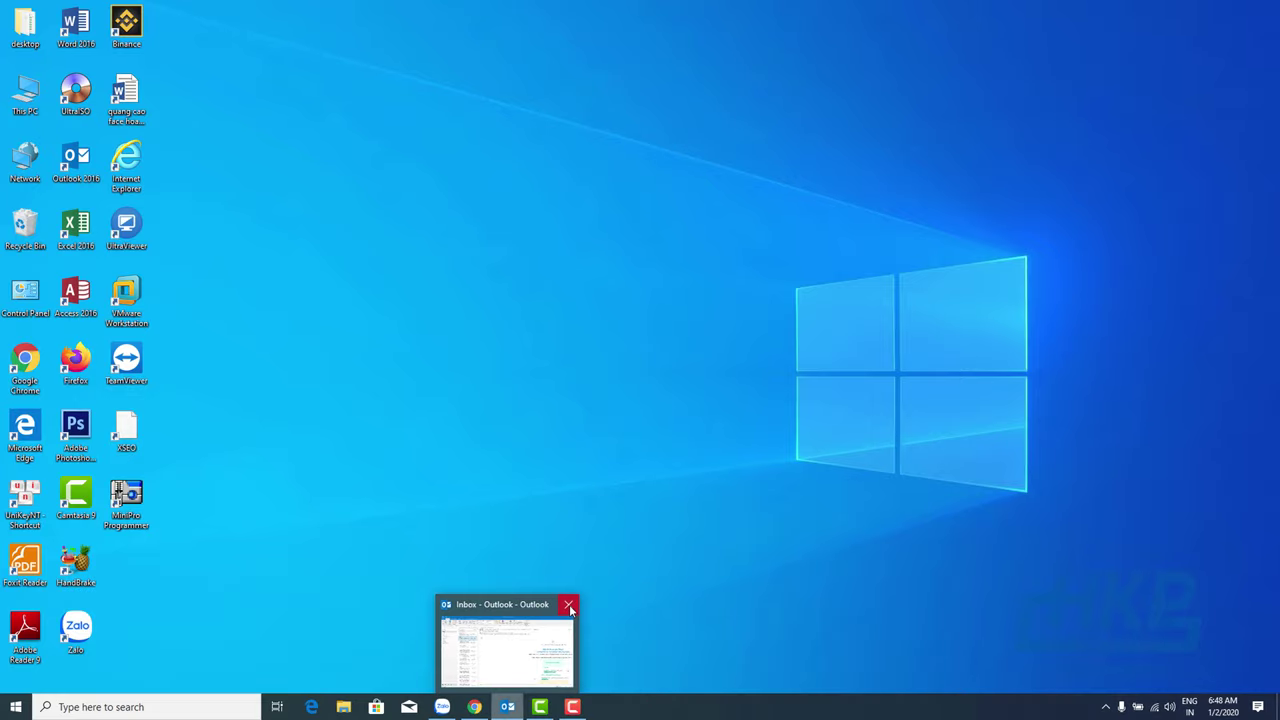
click(569, 606)
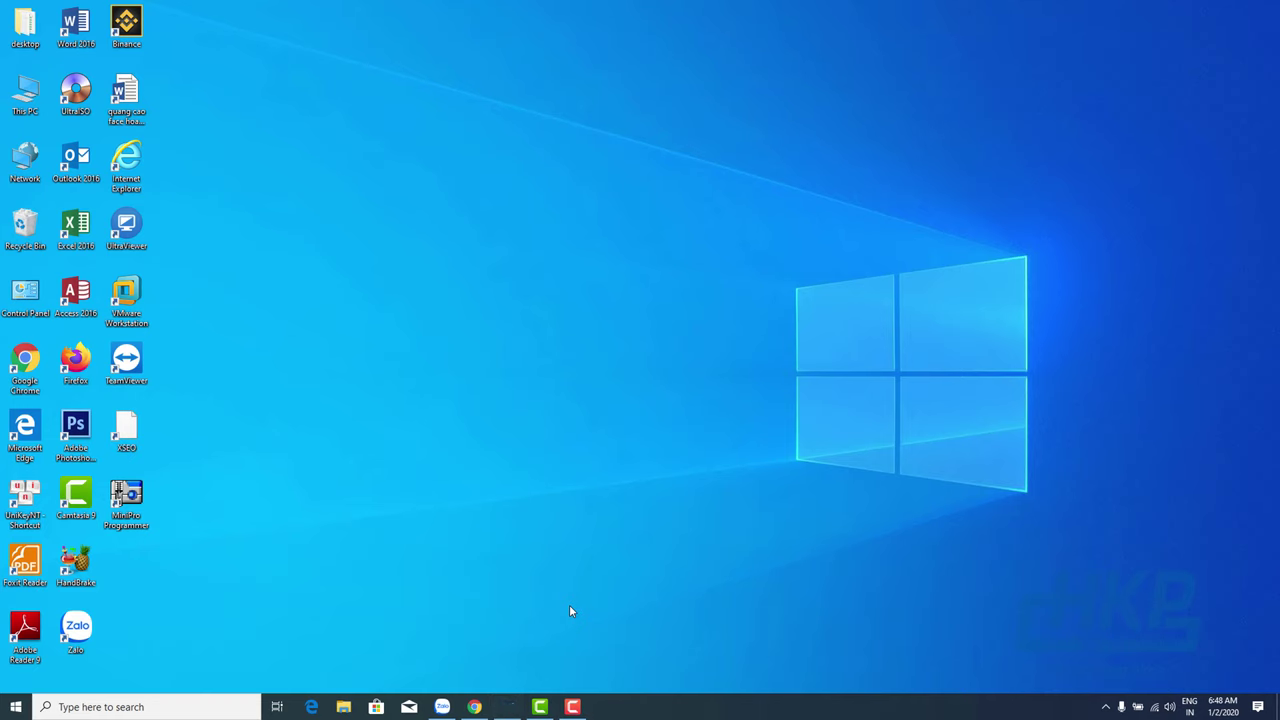
click(343, 708)
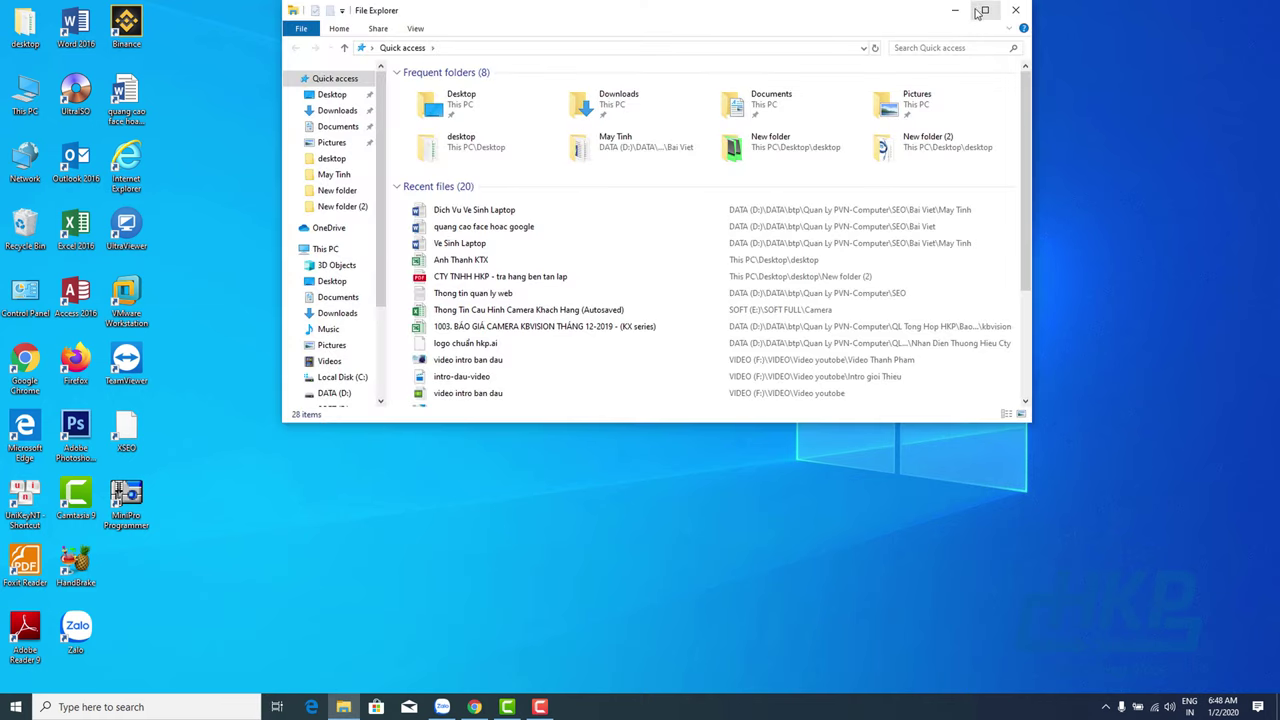
click(983, 11)
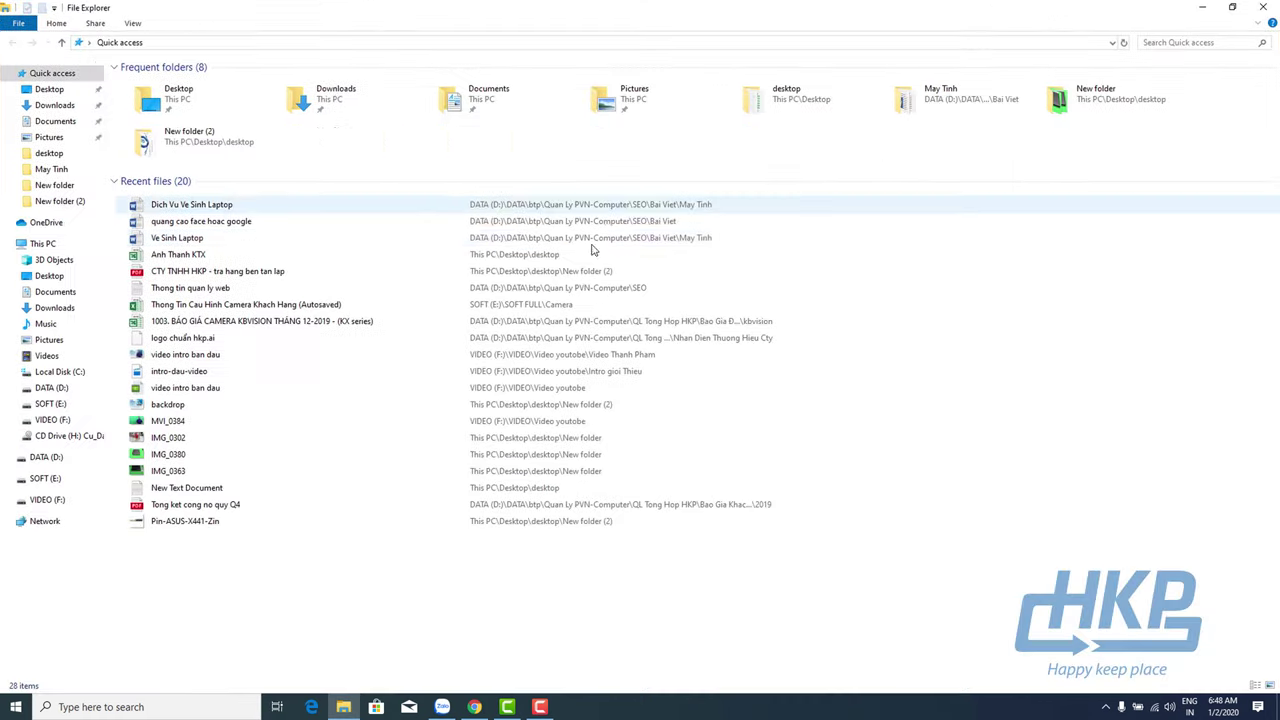
click(1261, 12)
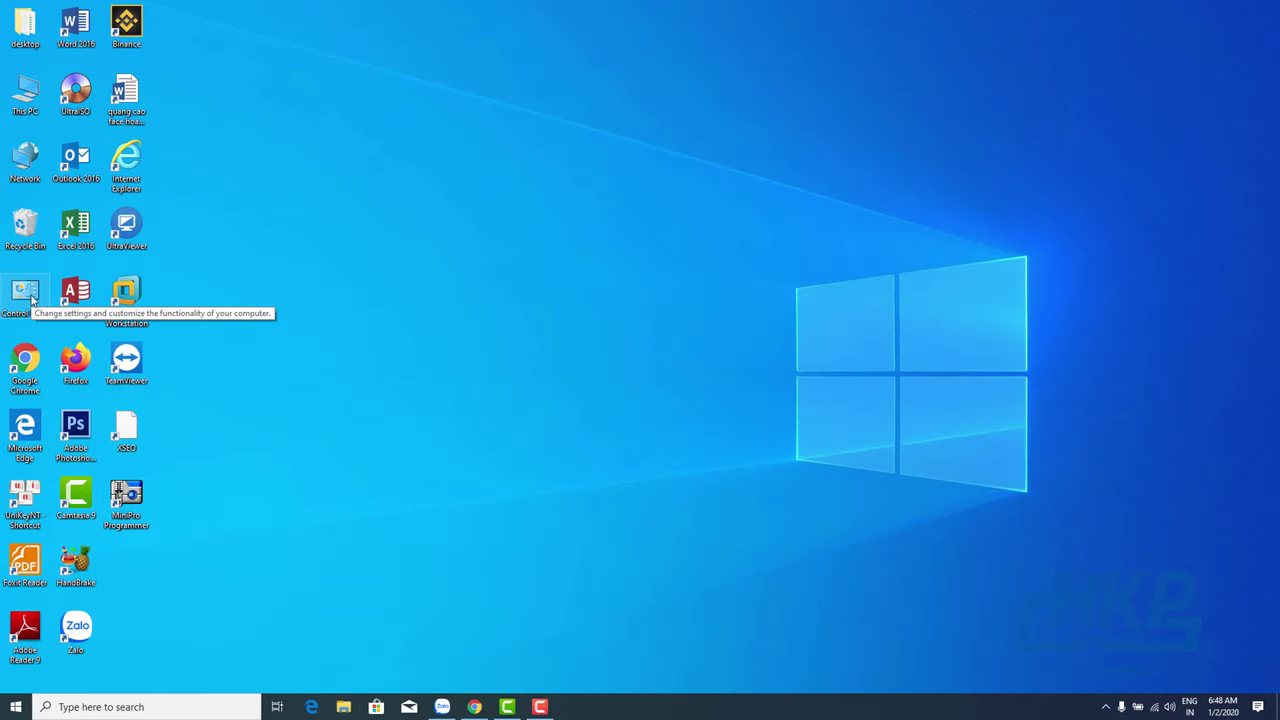
Step: Open Control Panel's Mail setup and its E-mail Accounts list
double_click(33, 300)
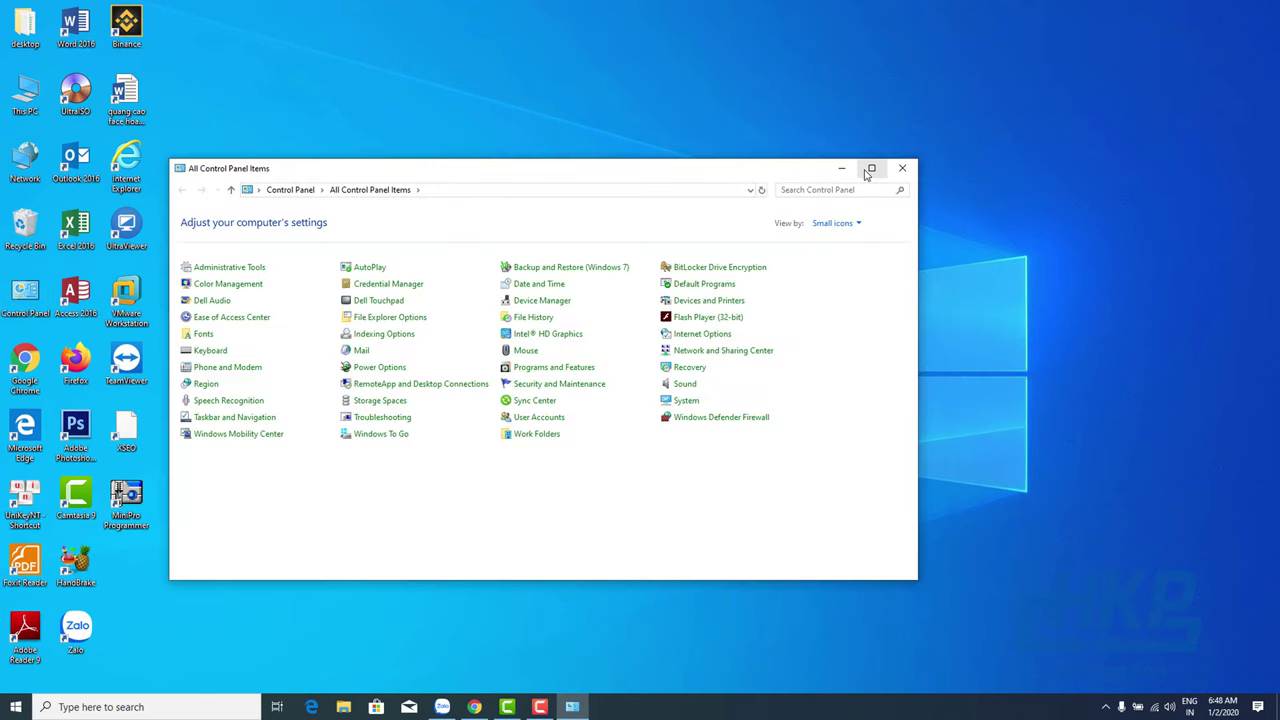
click(869, 171)
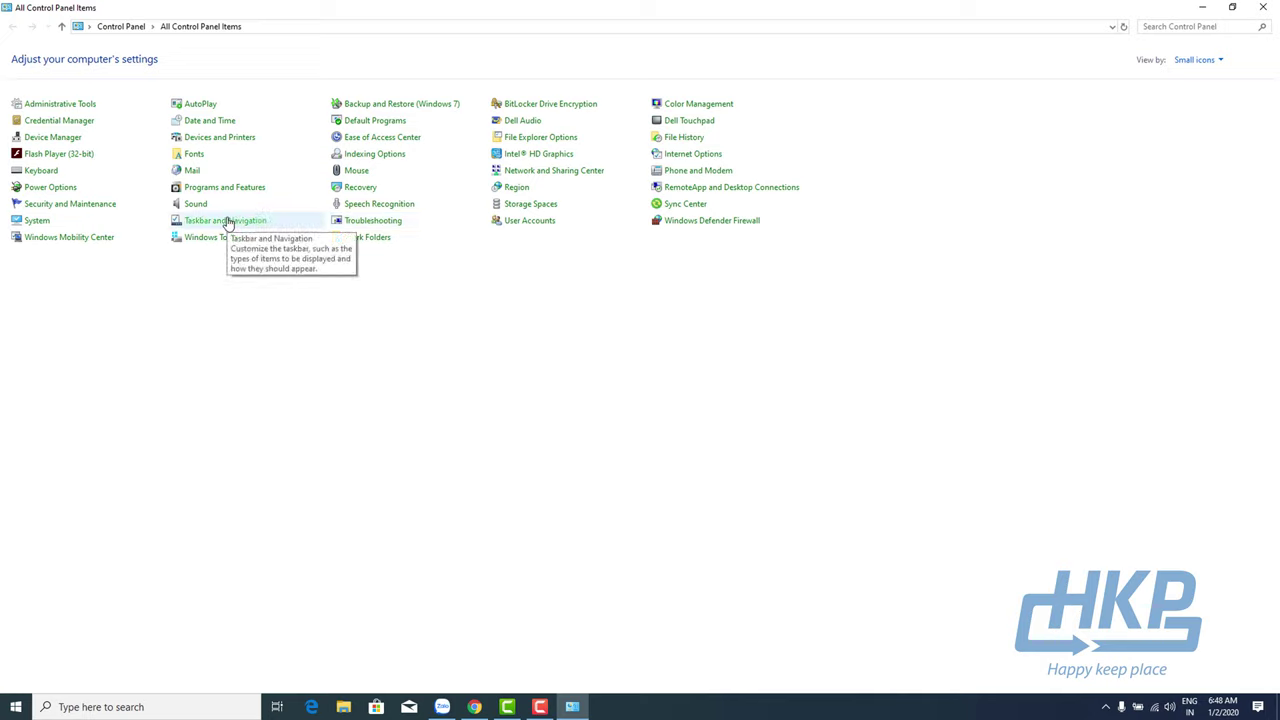
click(190, 171)
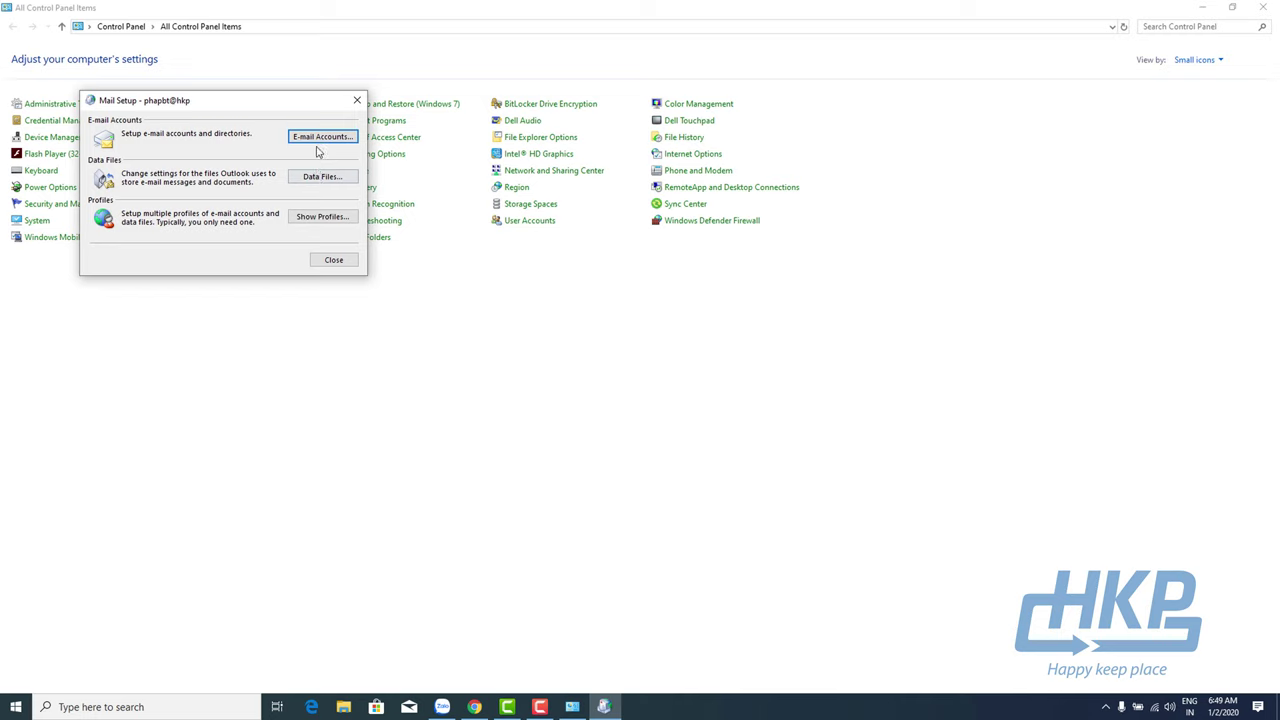
click(321, 137)
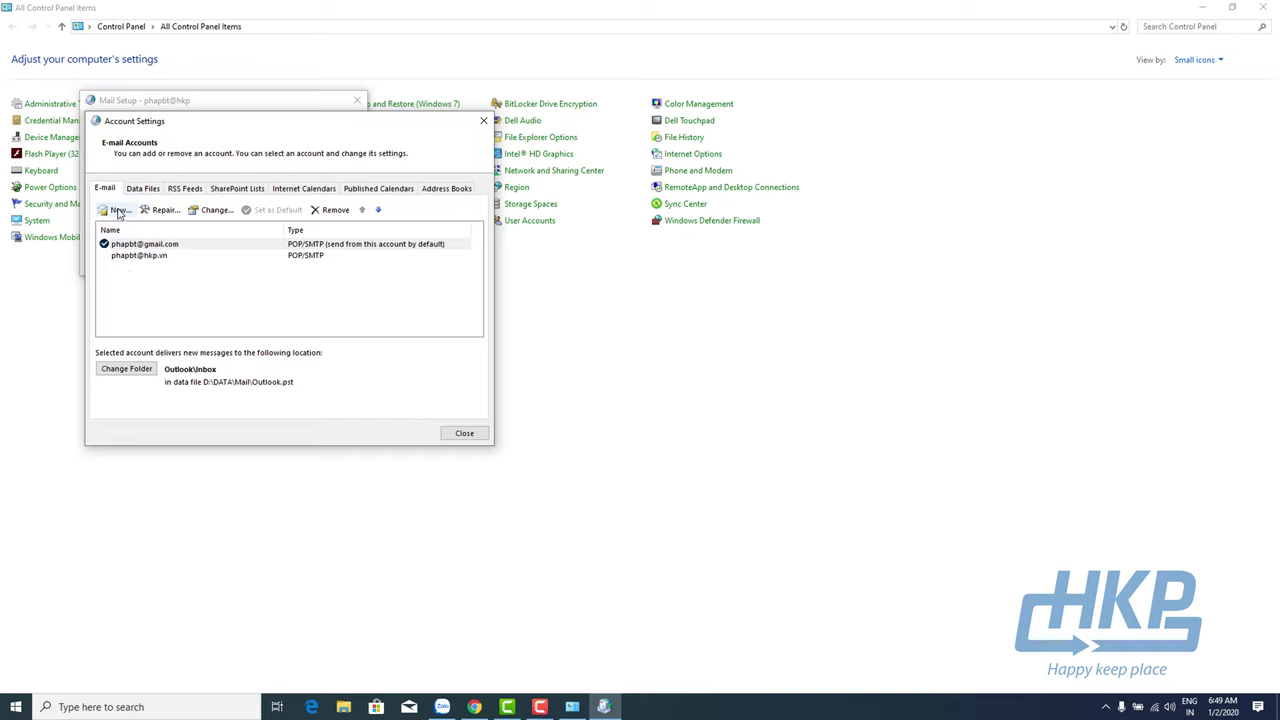
Step: Add a new account with manual setup, choosing POP or IMAP as the service
click(117, 211)
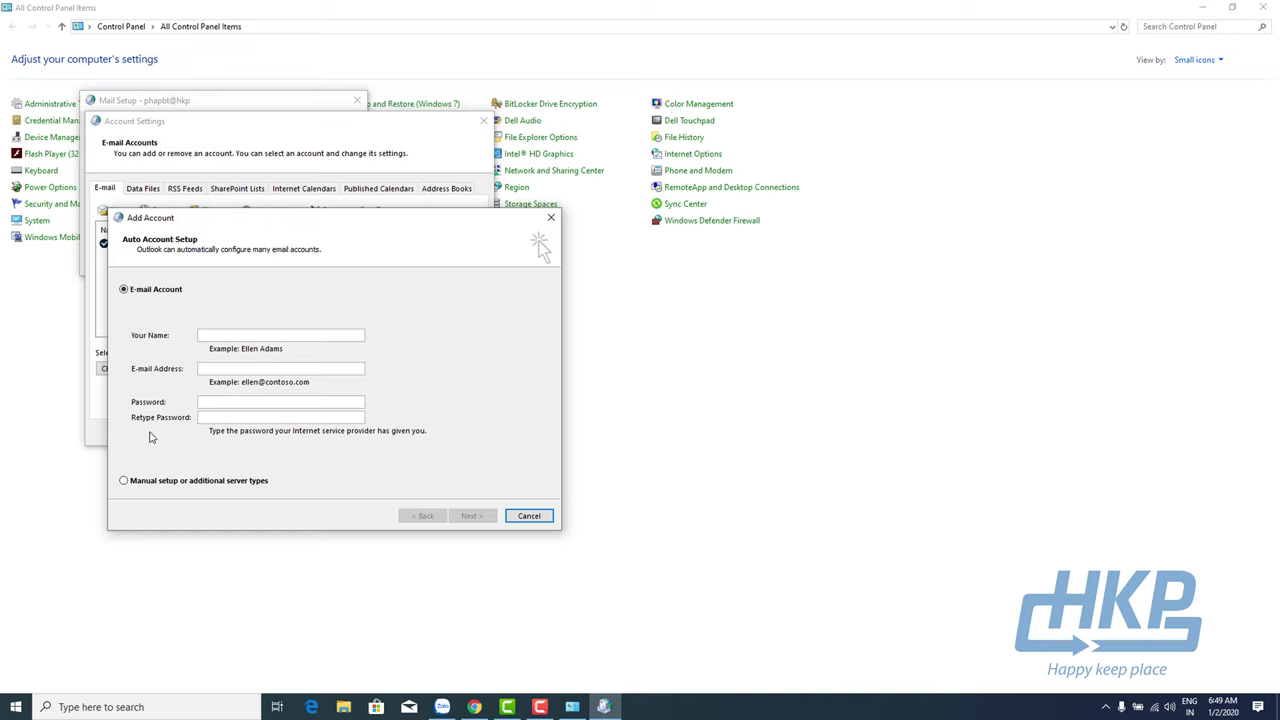
click(124, 482)
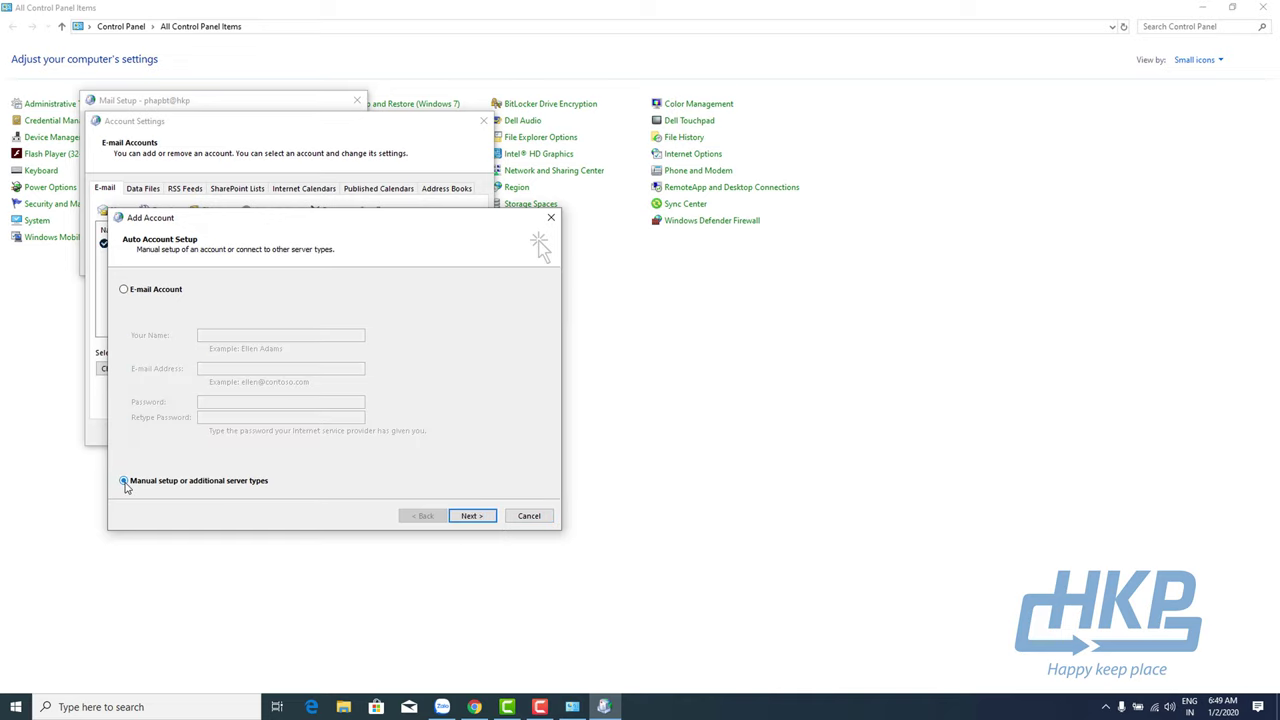
click(484, 521)
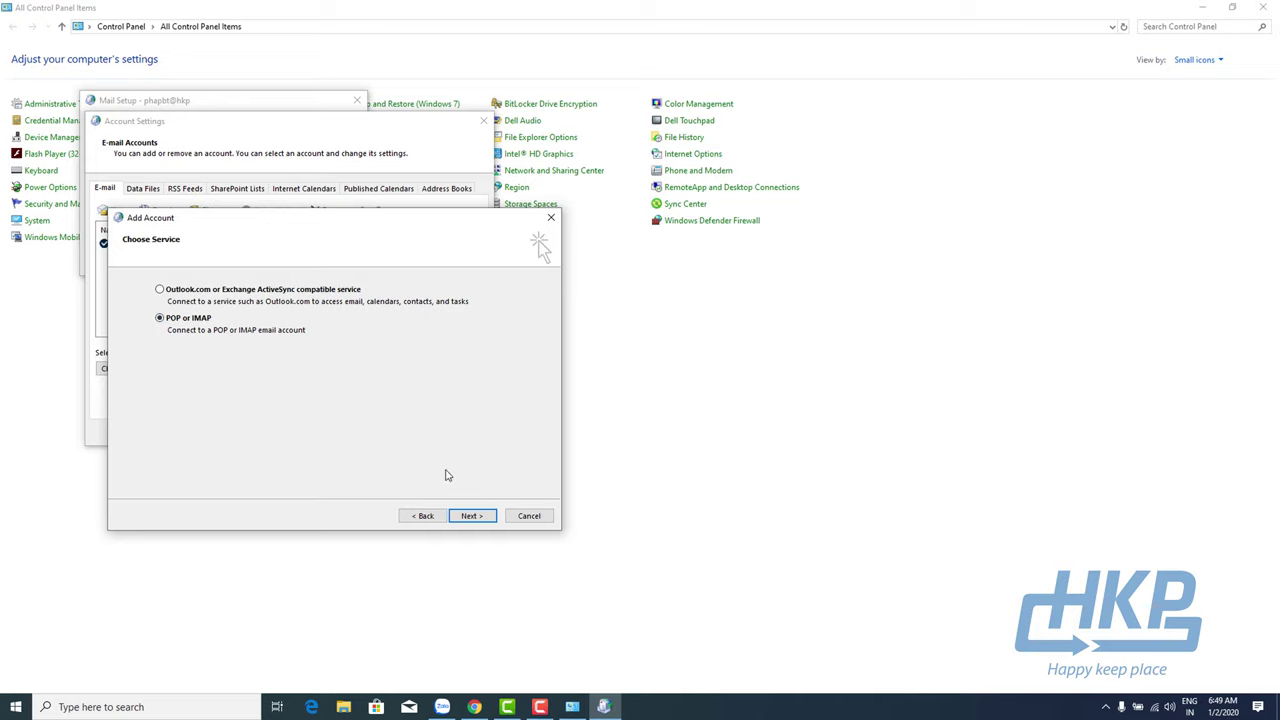
click(470, 517)
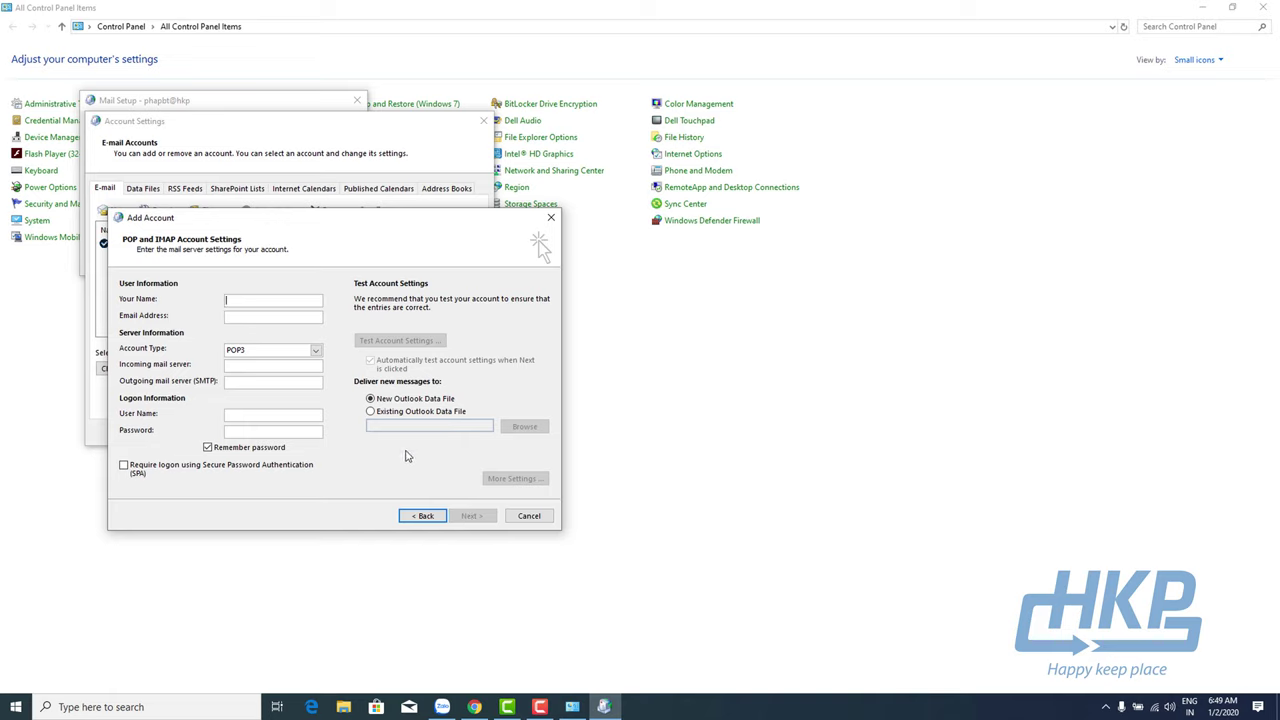
Step: Enter the user's name, paste the Gmail address, and set servers pop.gmail.com and smtp.gmail.com
key(ctrl+v)
key(Tab)
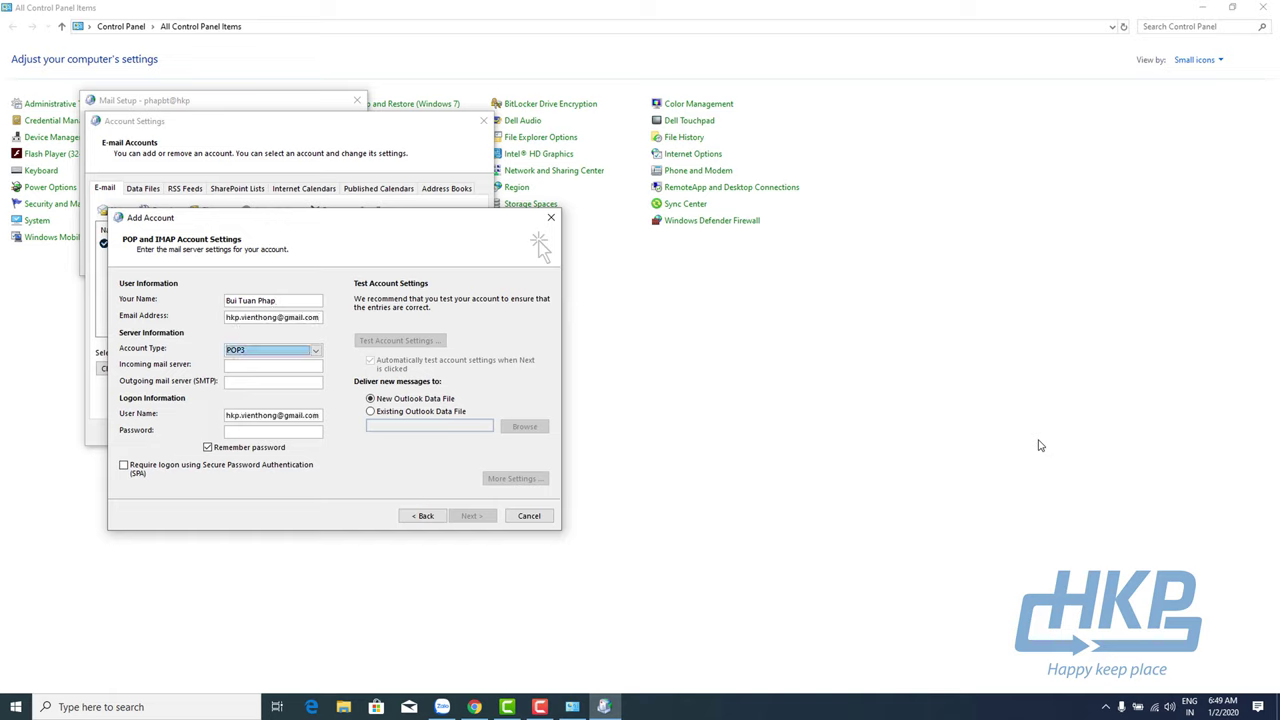
key(Tab)
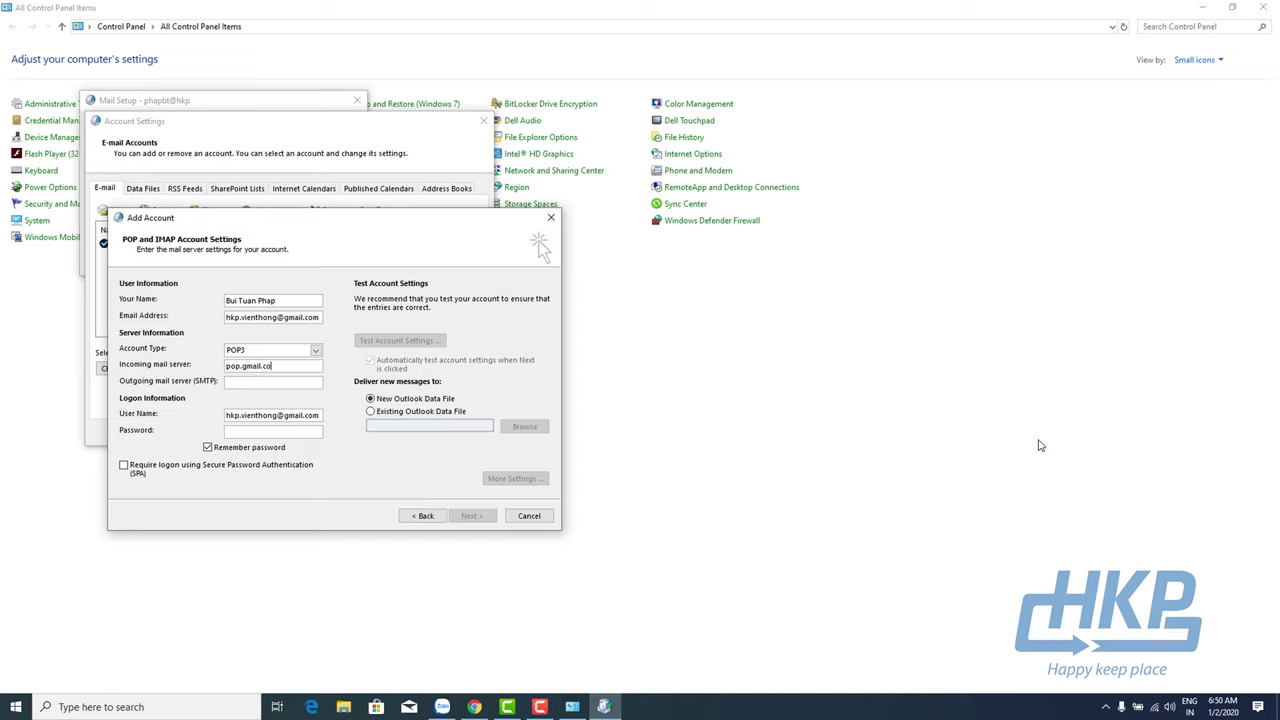
text(smtp.gmail.com)
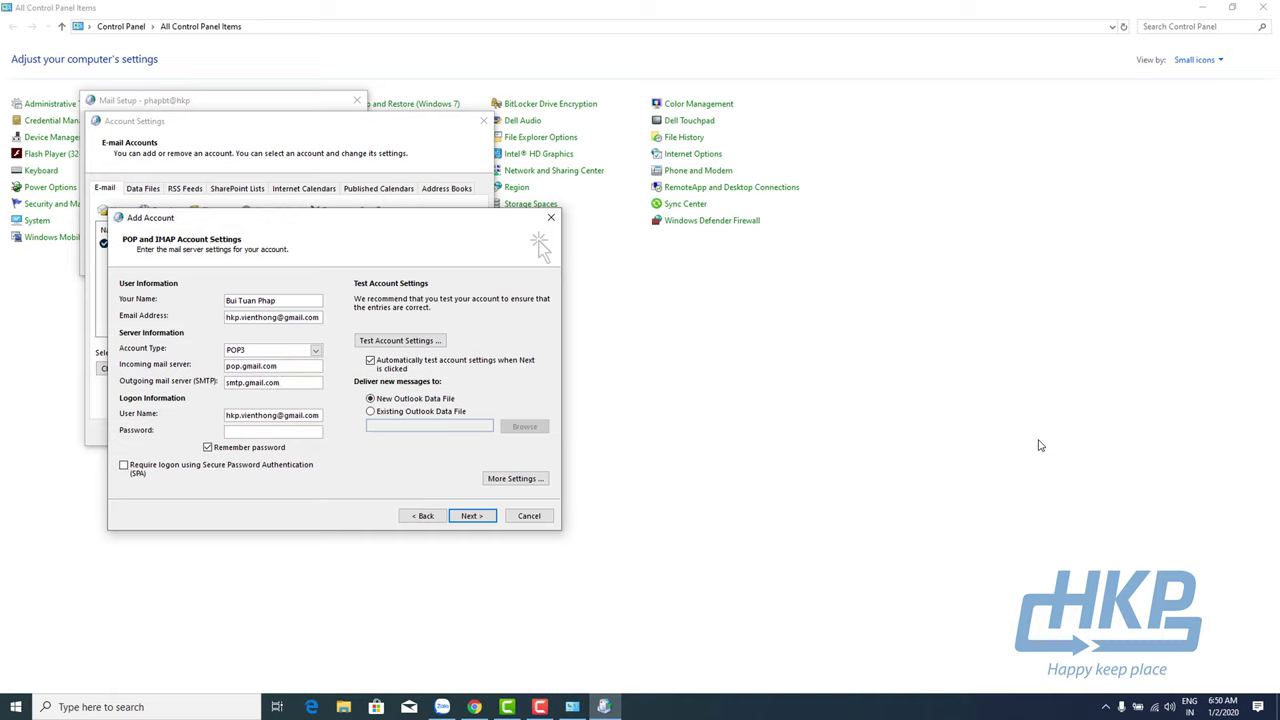
key(Tab)
key(Tab)
Step: In More Settings, require SMTP authentication and use SSL with ports 995 incoming and 465 outgoing
click(520, 479)
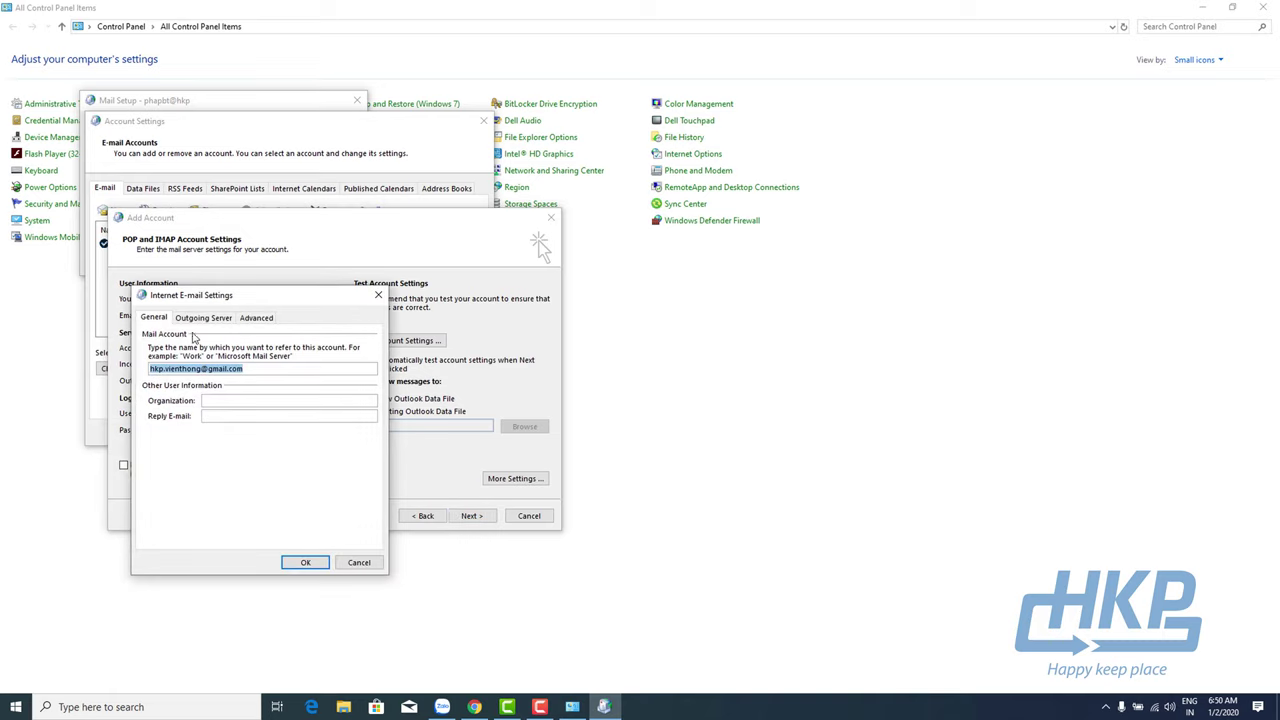
click(197, 320)
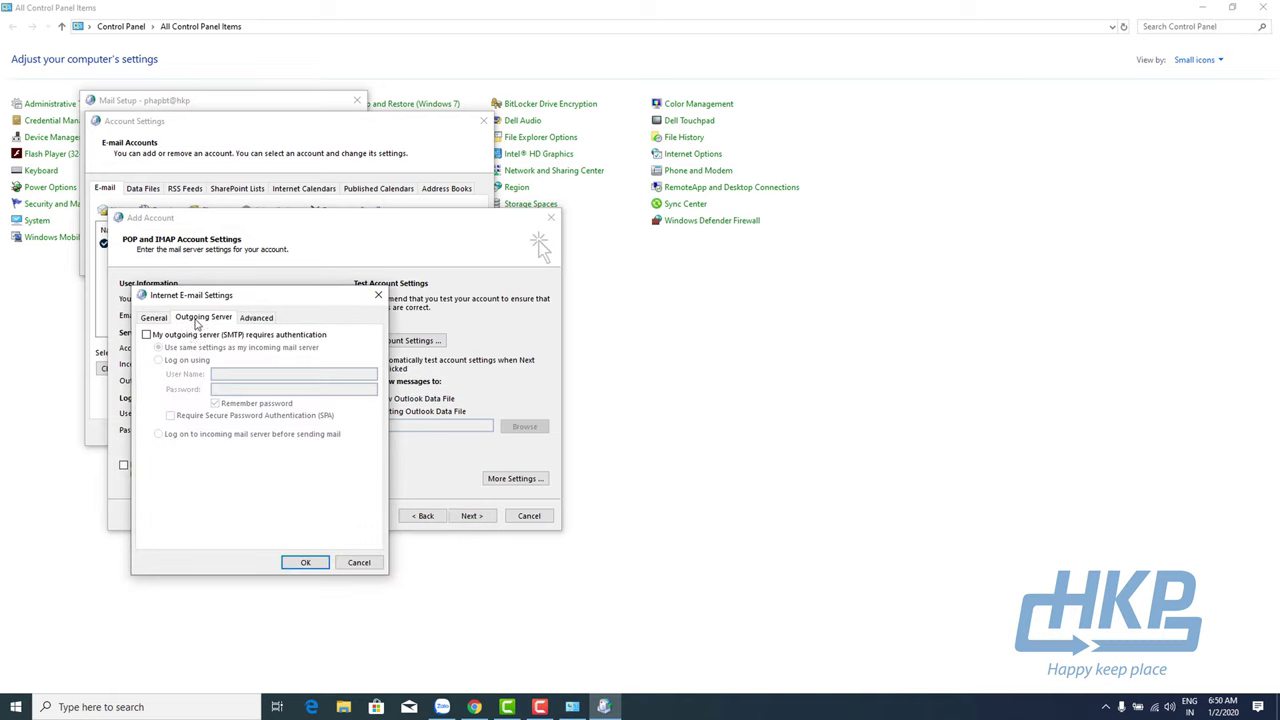
click(146, 335)
click(257, 318)
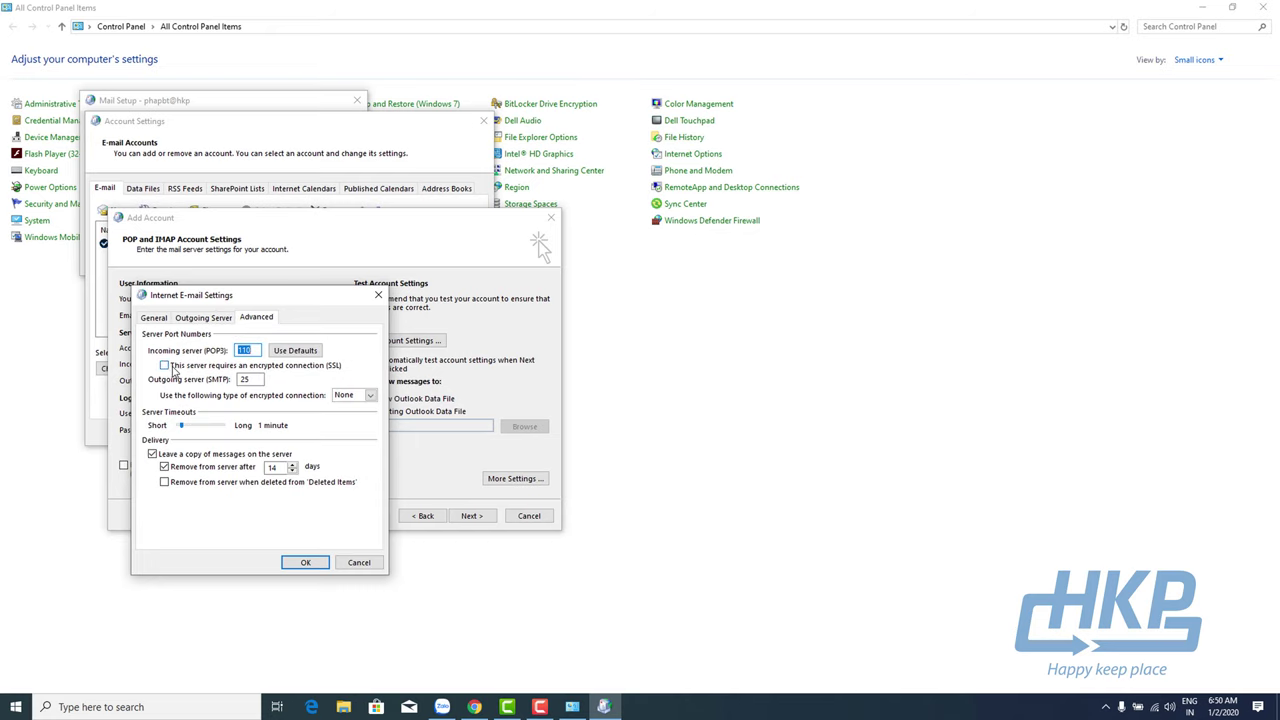
click(165, 366)
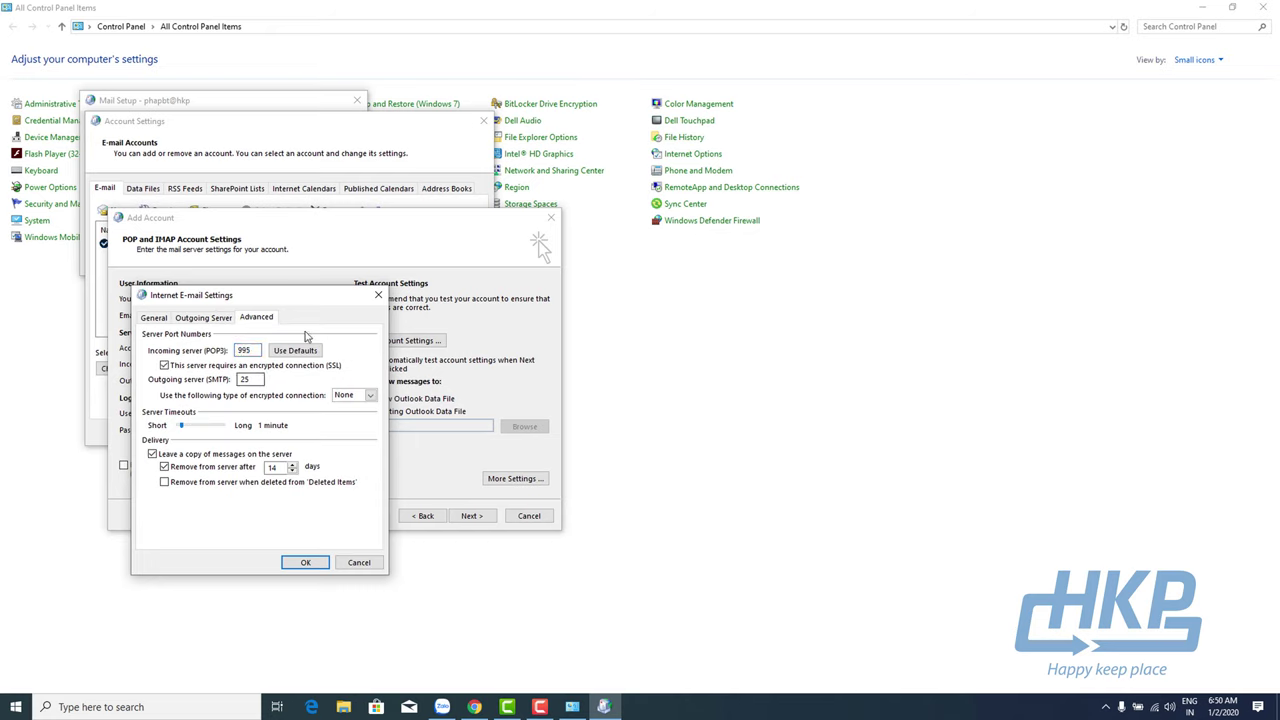
click(372, 396)
click(348, 413)
double_click(246, 379)
double_click(245, 379)
Step: Confirm the extra settings, sign in to Google, decline saving the password, and accept the verification settings
click(302, 562)
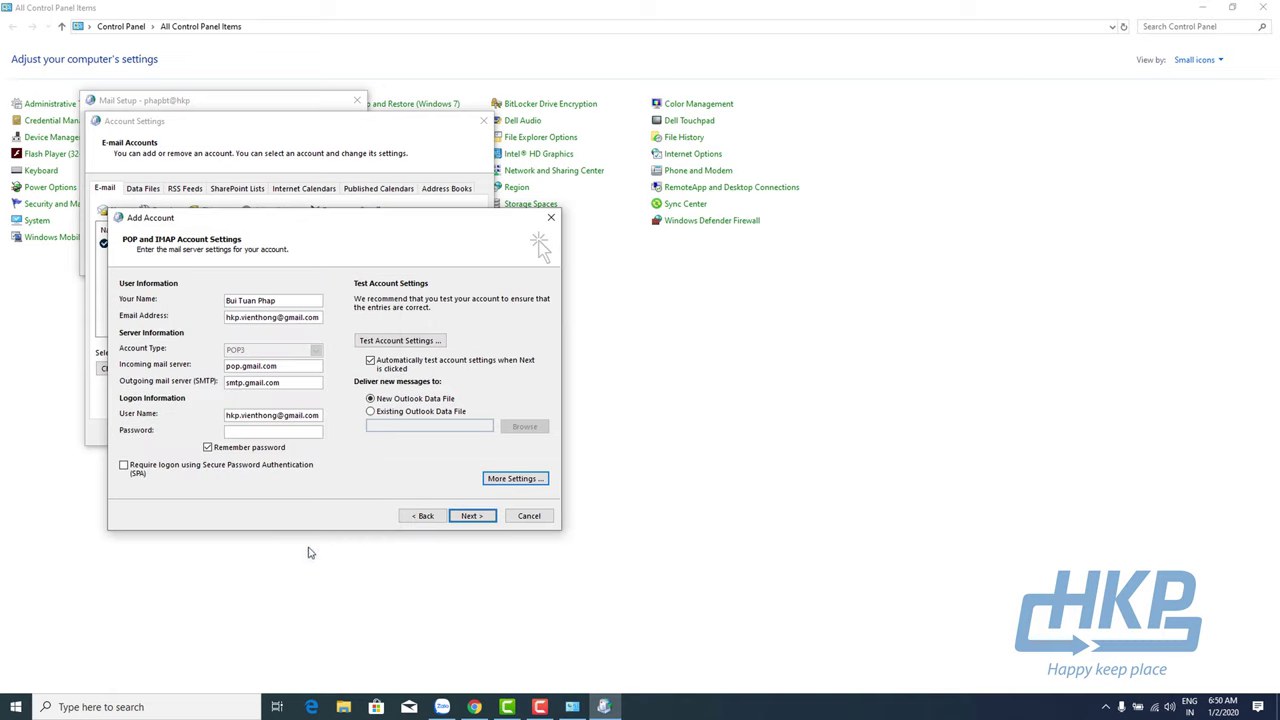
click(272, 432)
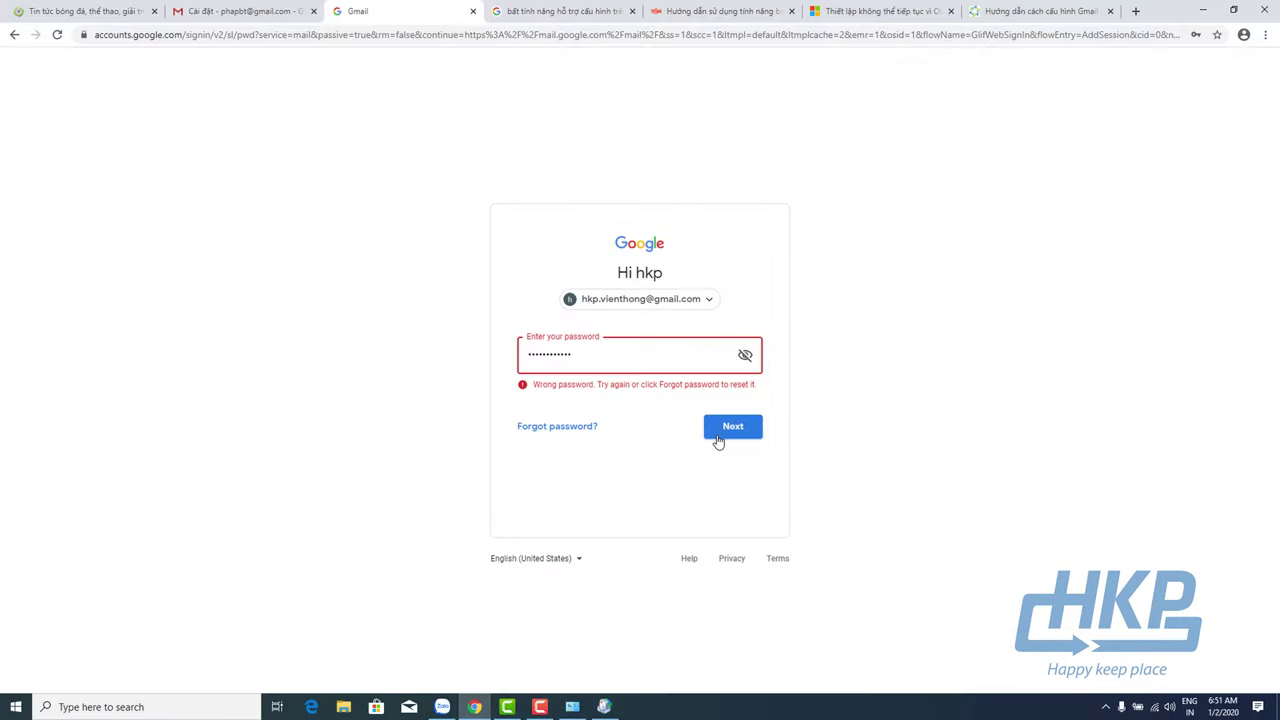
click(724, 430)
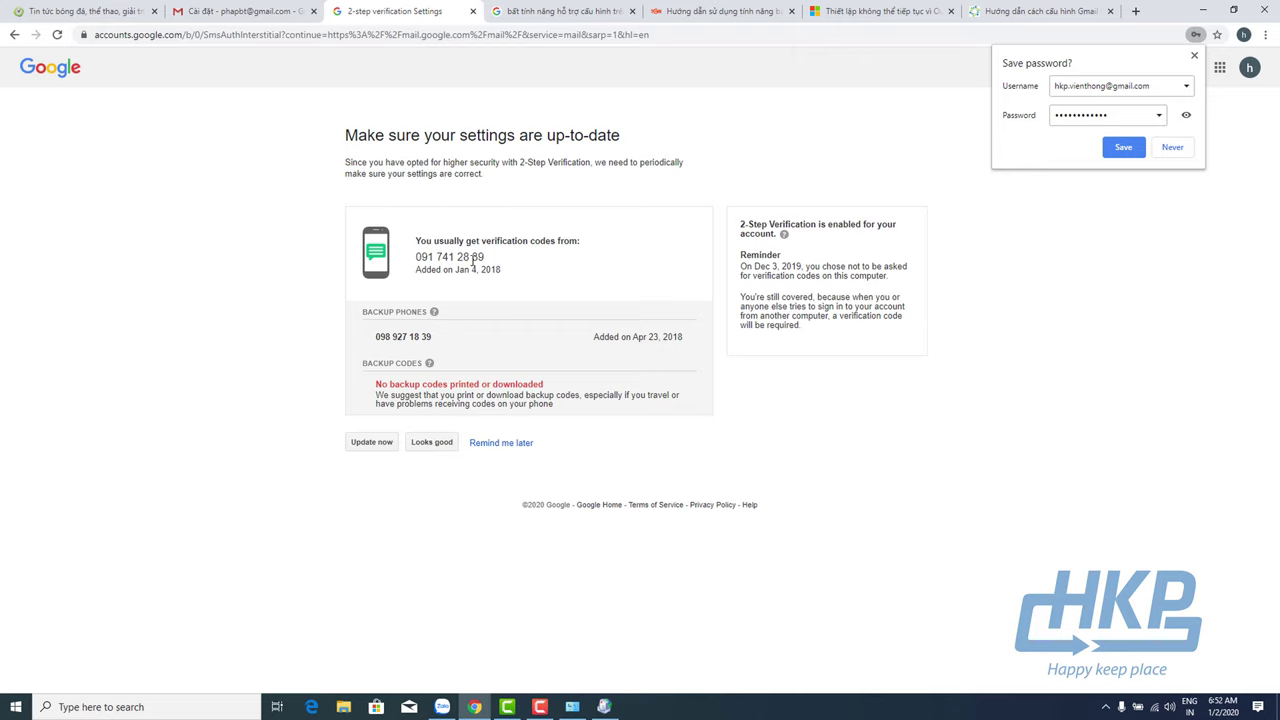
click(1178, 149)
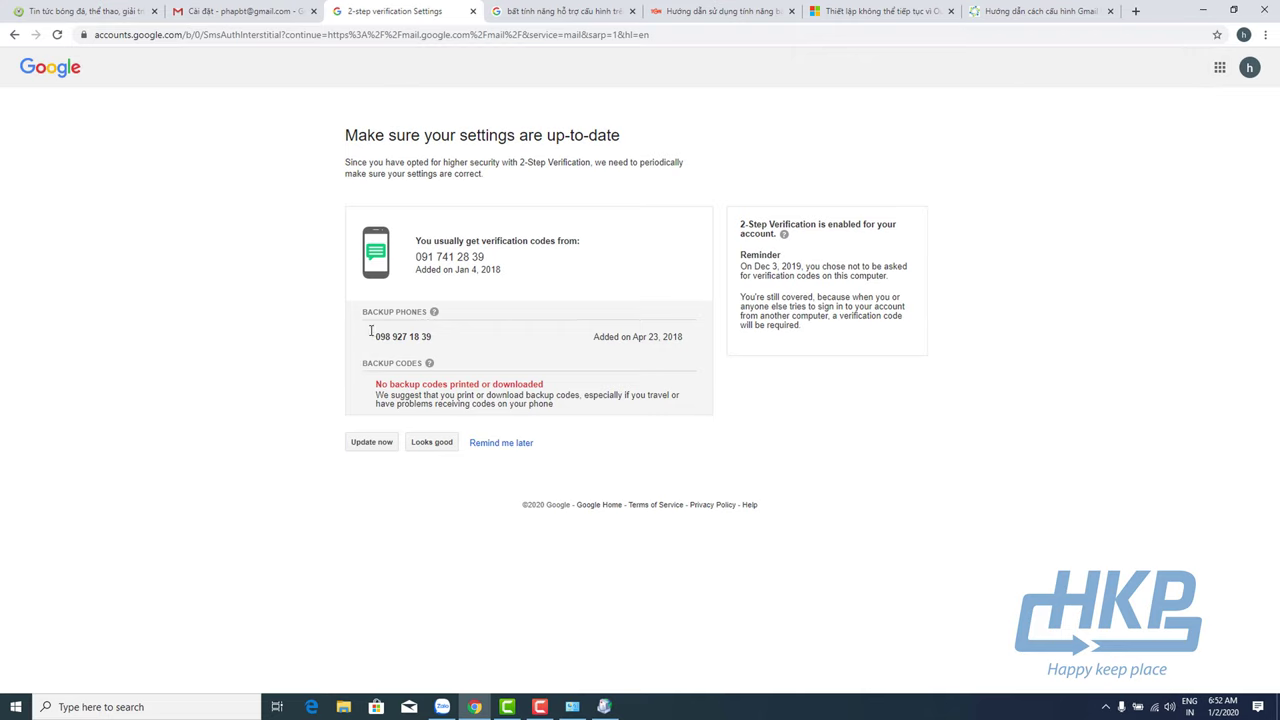
click(493, 446)
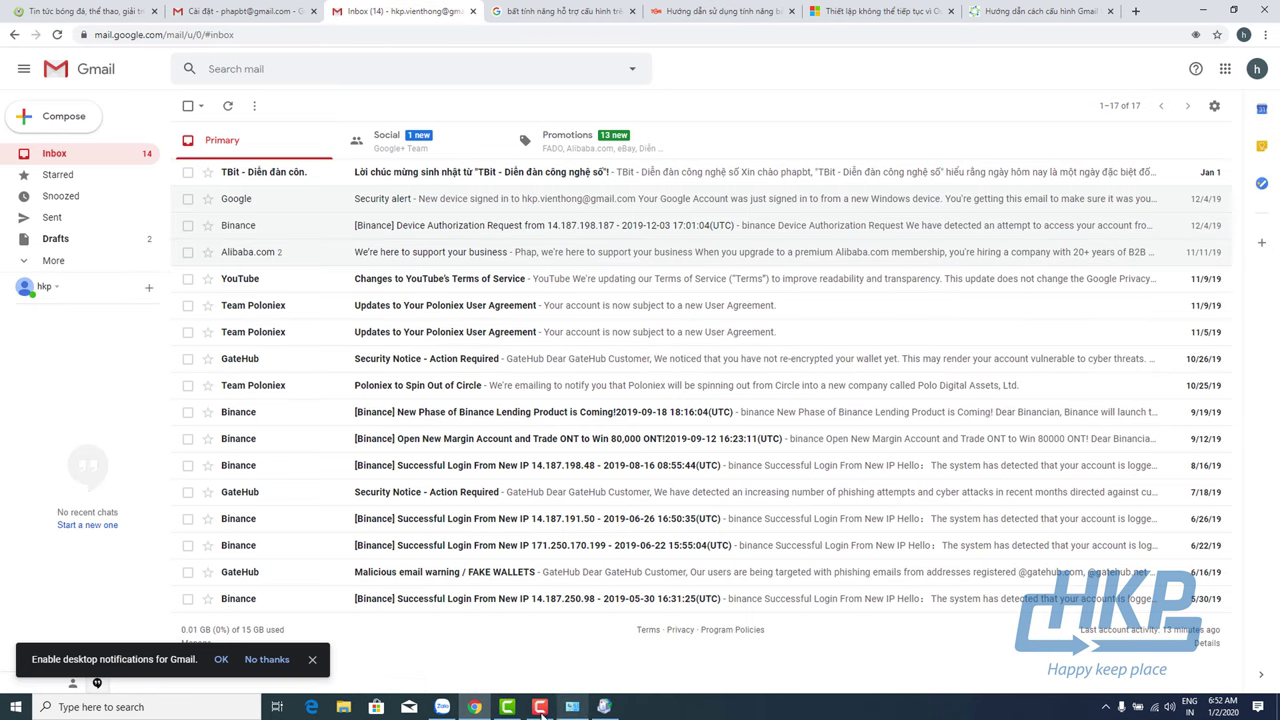
Step: Run Test Account Settings and re-enter the account password in the pop.gmail.com prompt
click(605, 710)
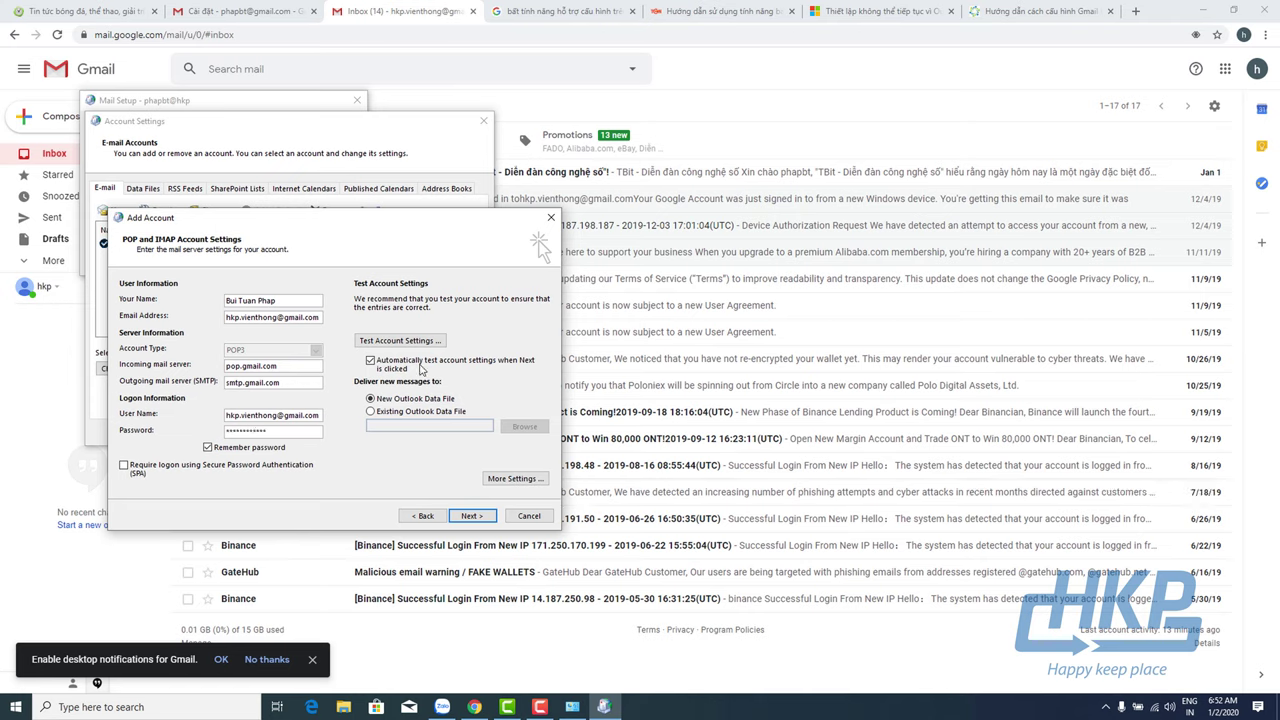
click(401, 342)
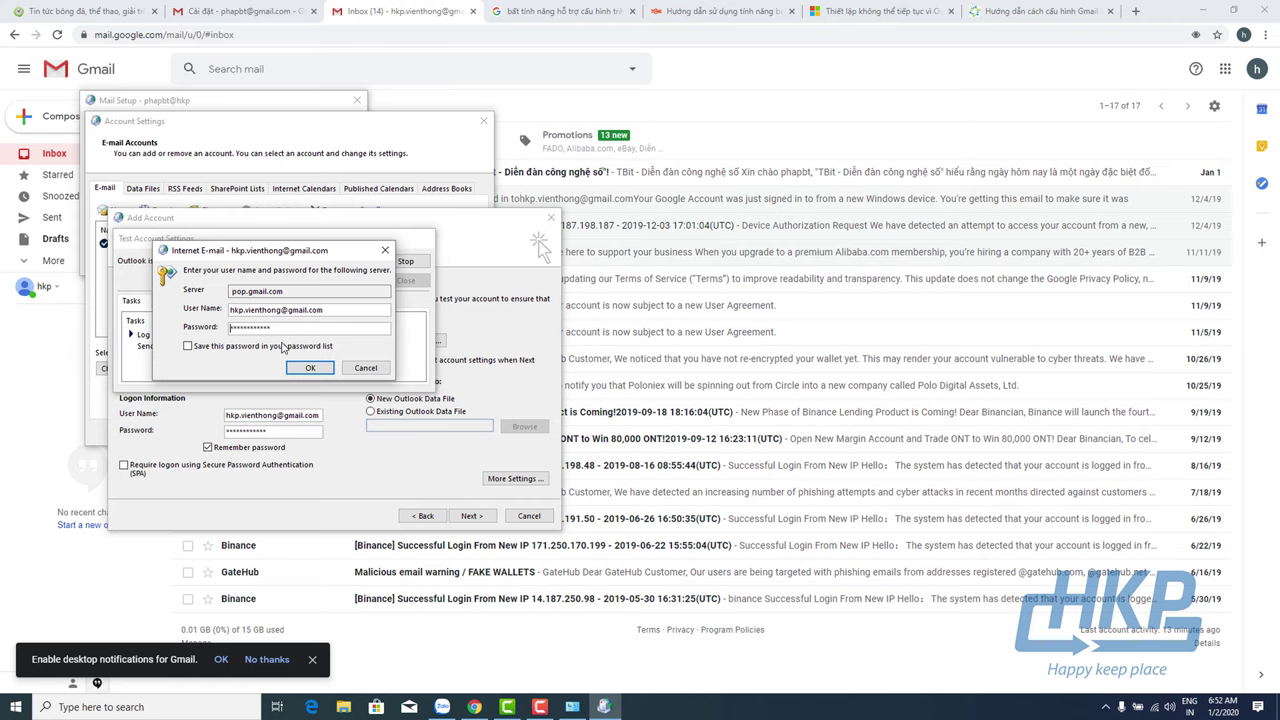
double_click(291, 329)
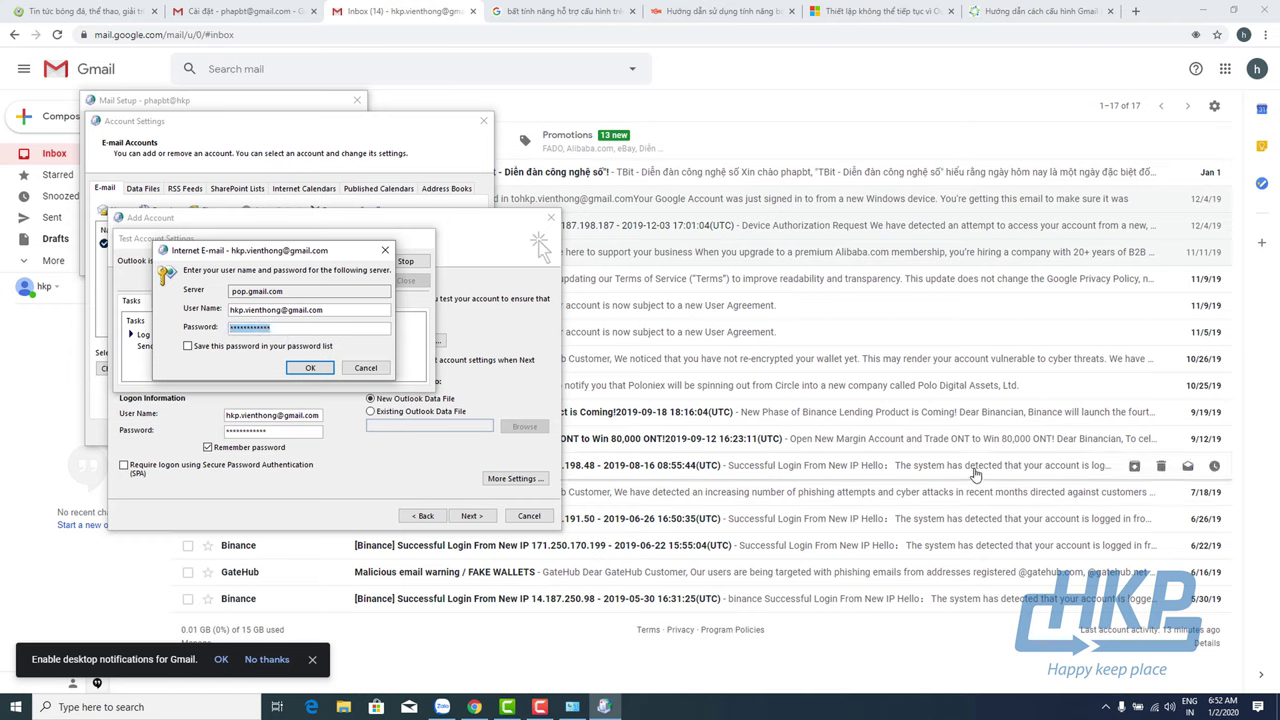
text(•)
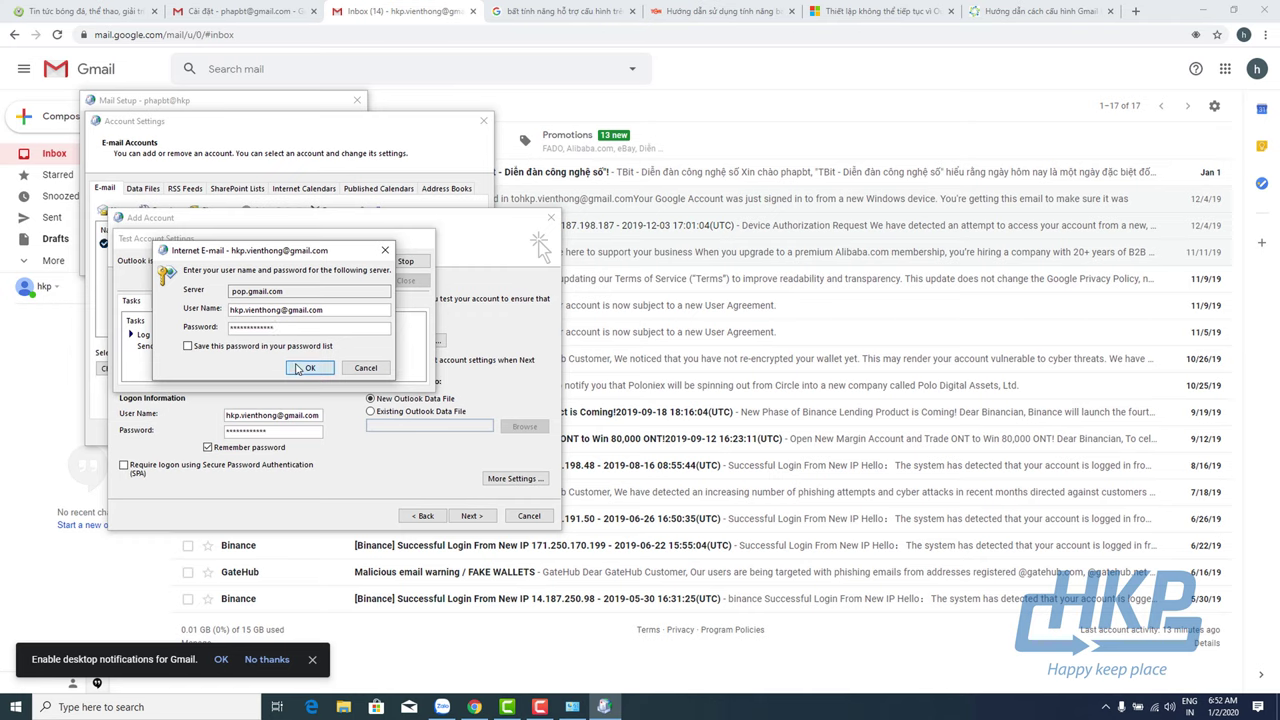
click(305, 368)
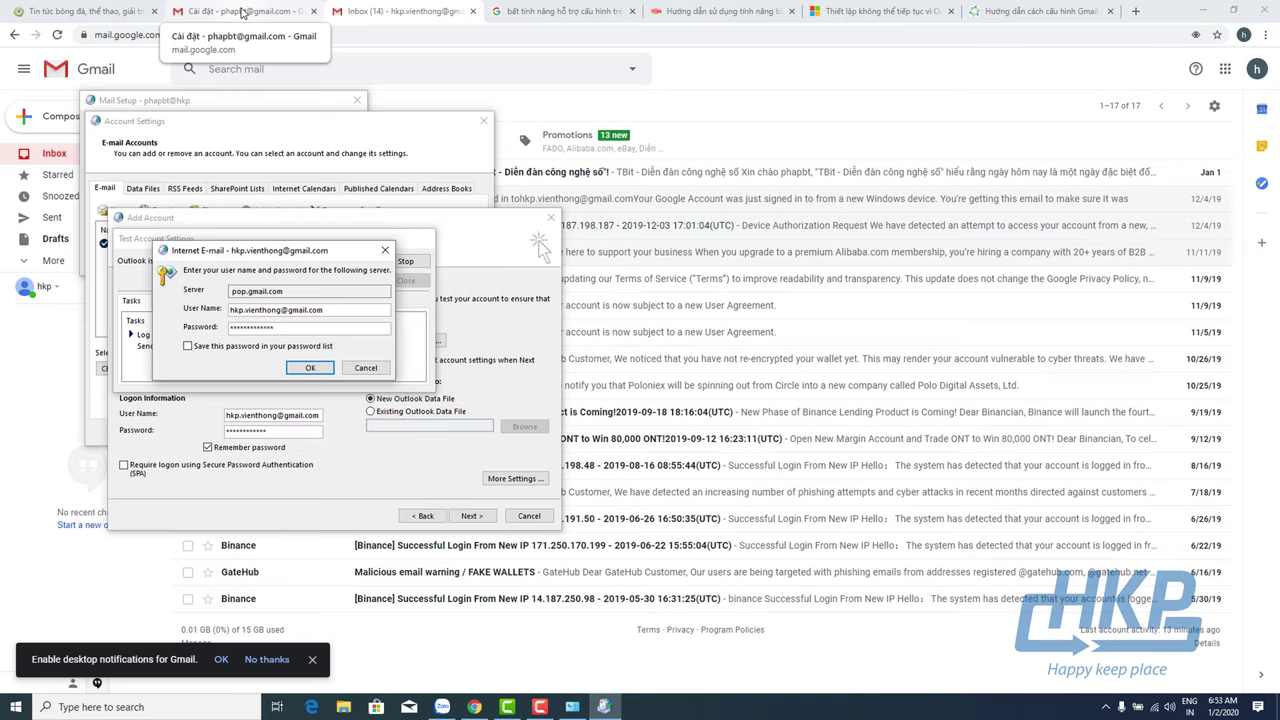
Step: Cancel the rejected password prompt, stop Outlook's failed account test and close its error results
click(241, 12)
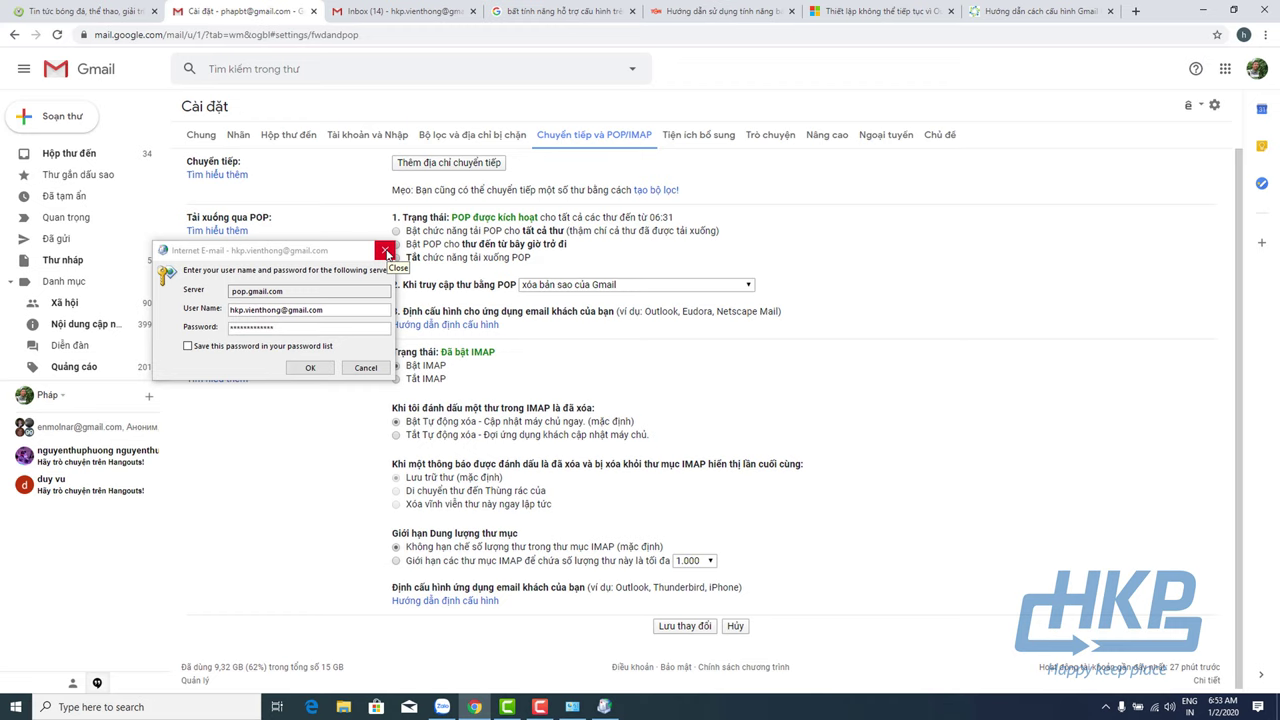
click(386, 252)
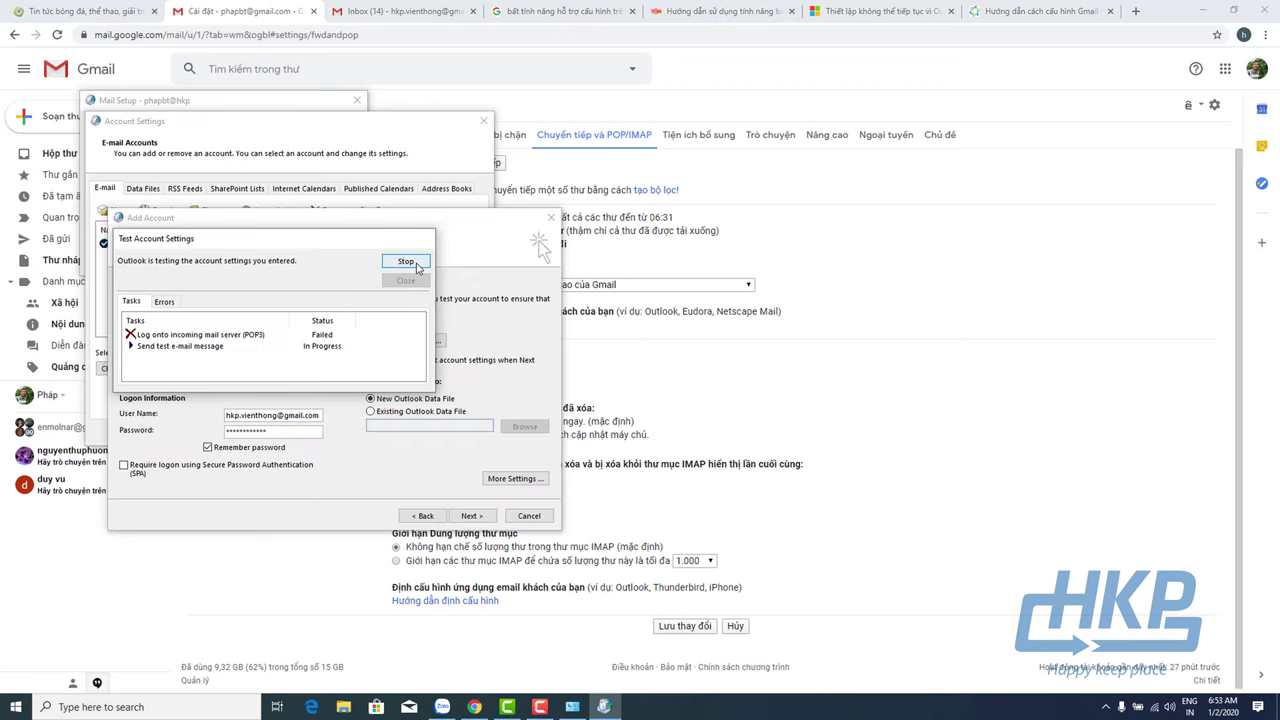
click(386, 251)
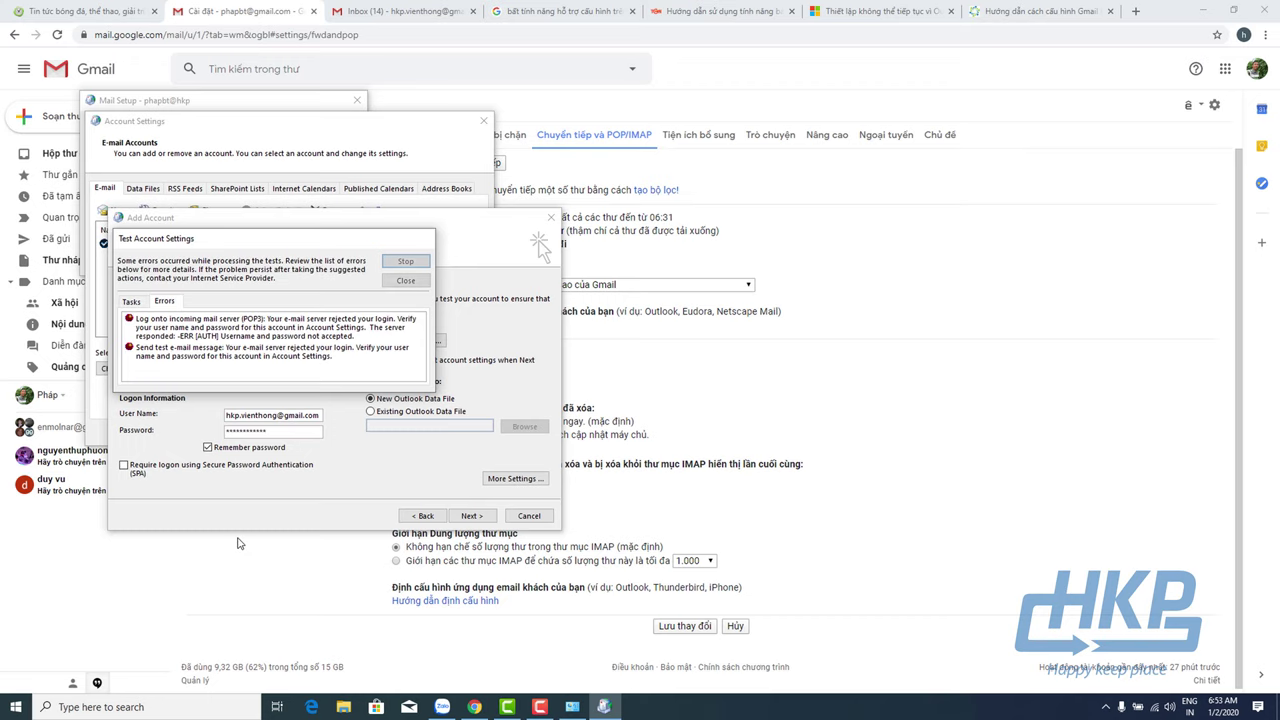
click(405, 281)
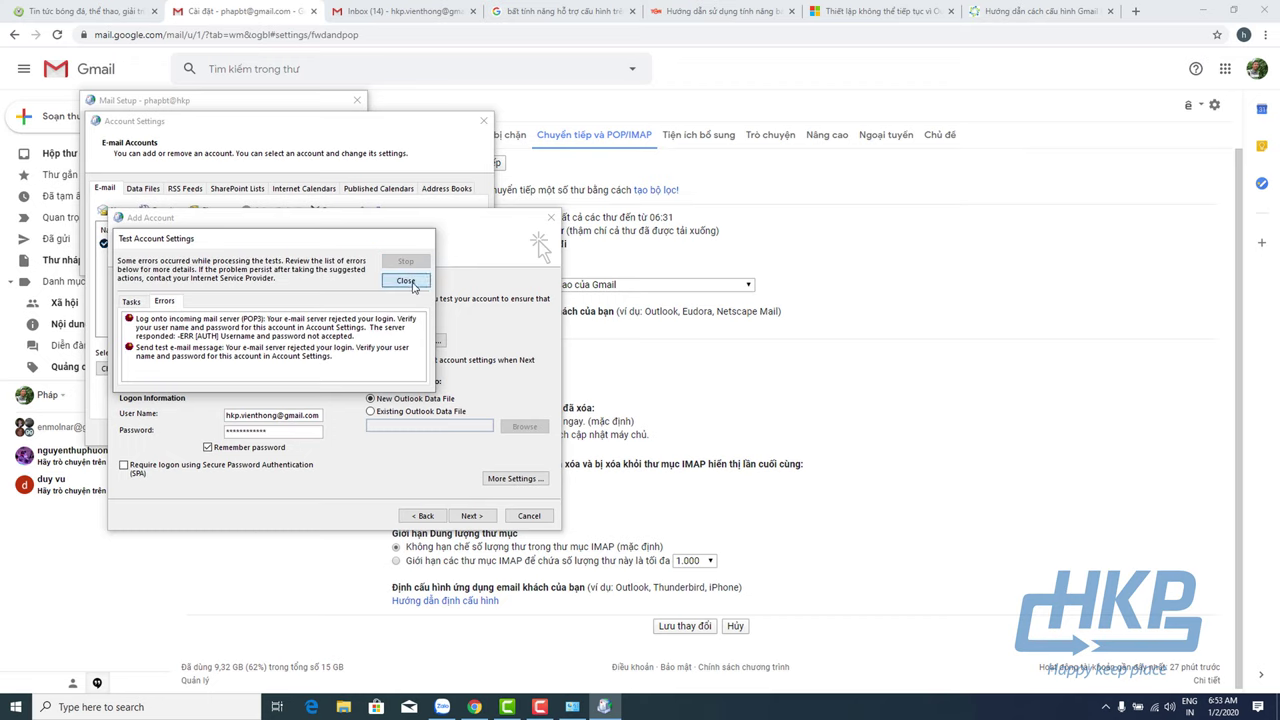
click(988, 274)
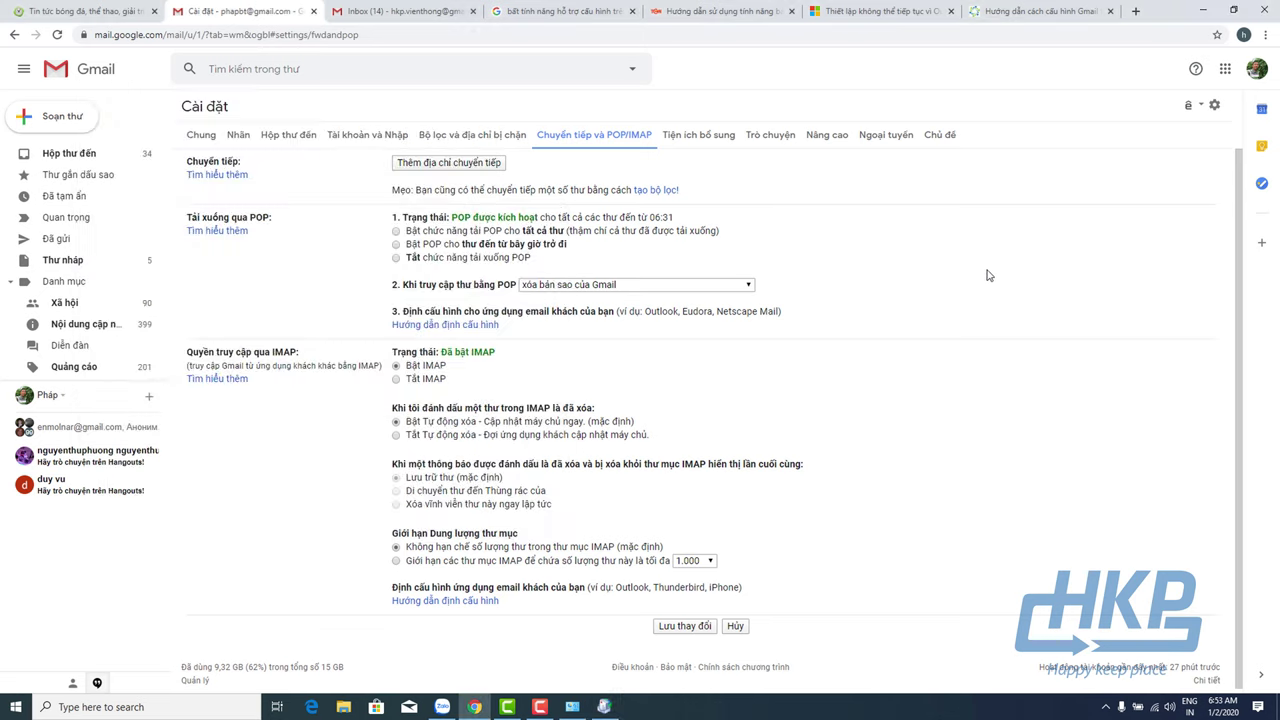
click(400, 11)
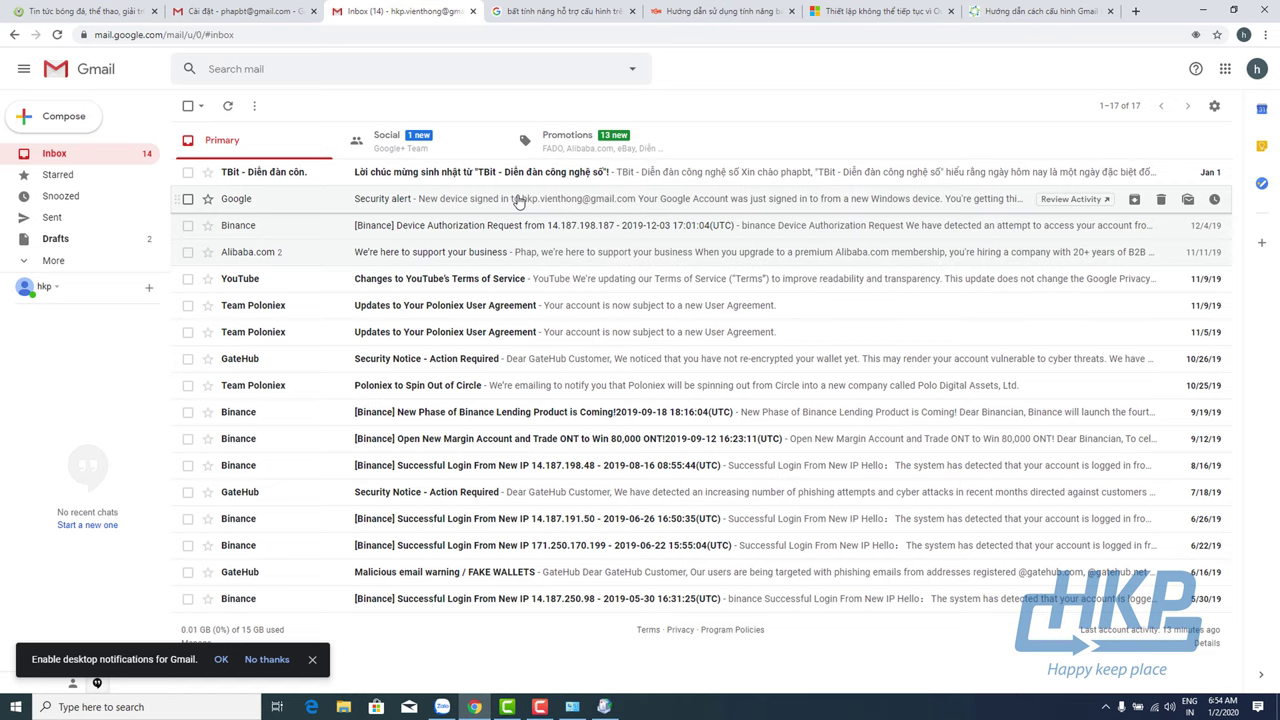
click(604, 706)
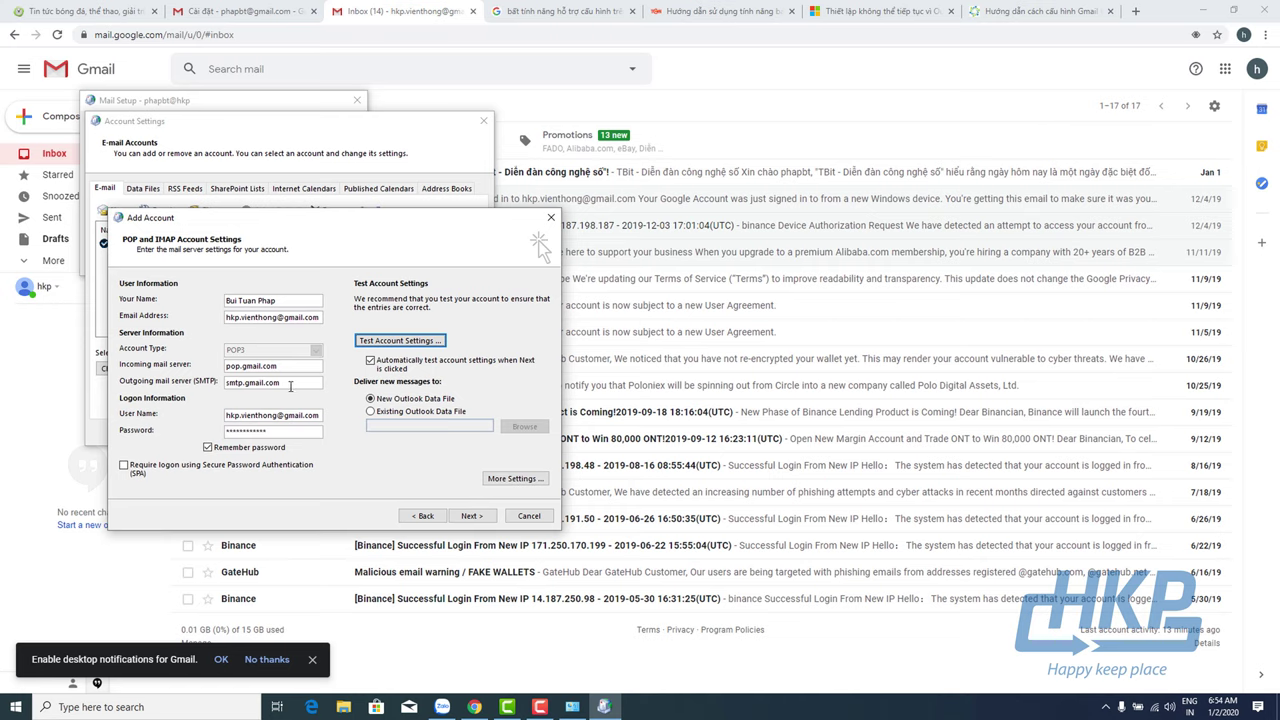
double_click(290, 386)
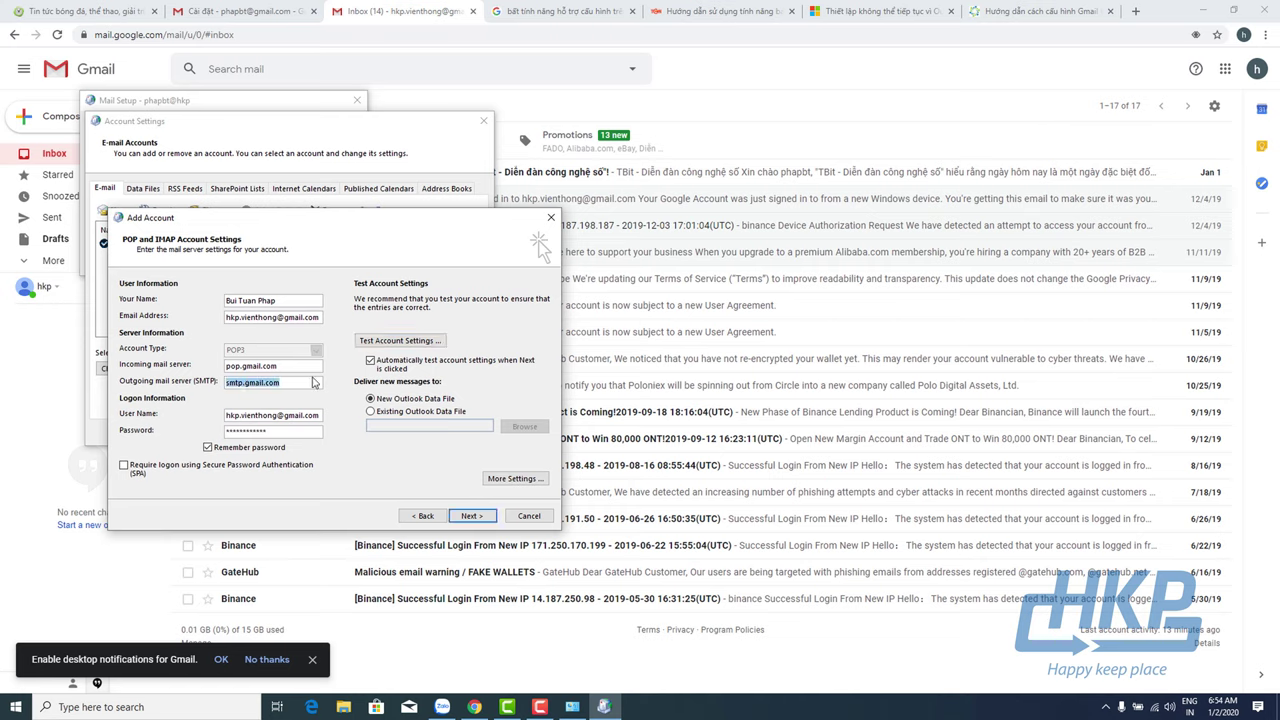
double_click(292, 367)
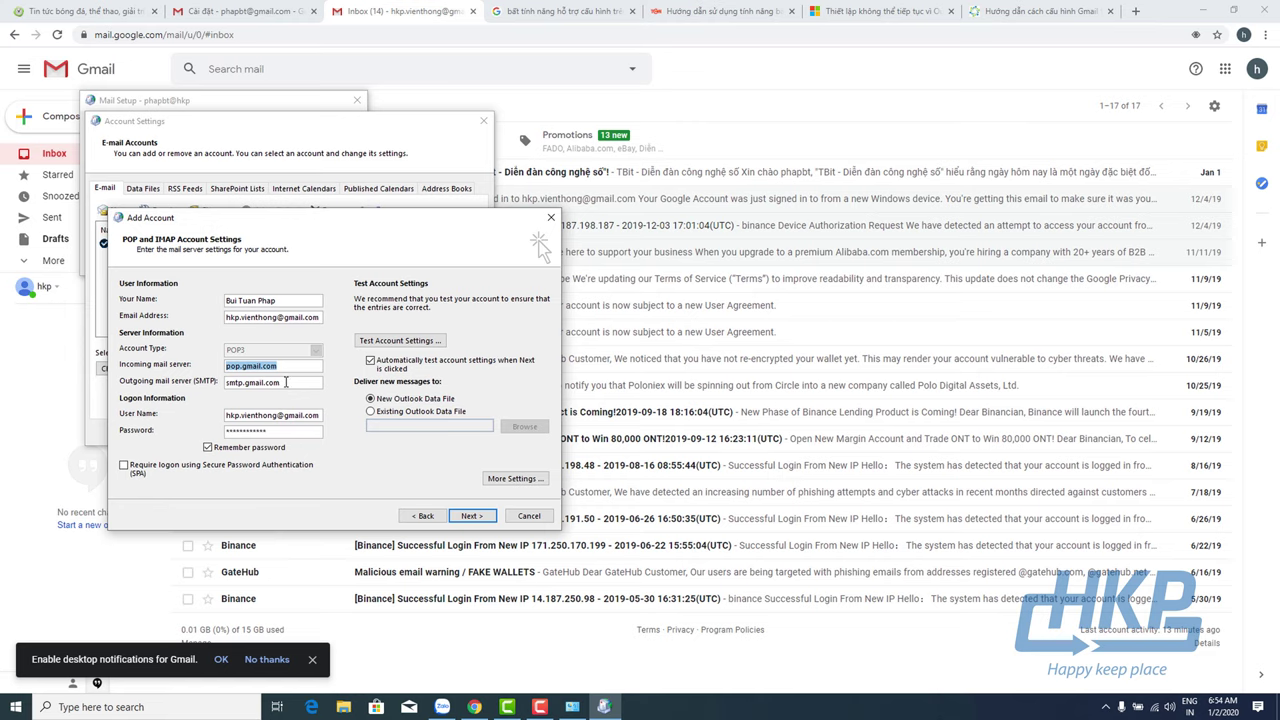
drag(285, 382, 185, 380)
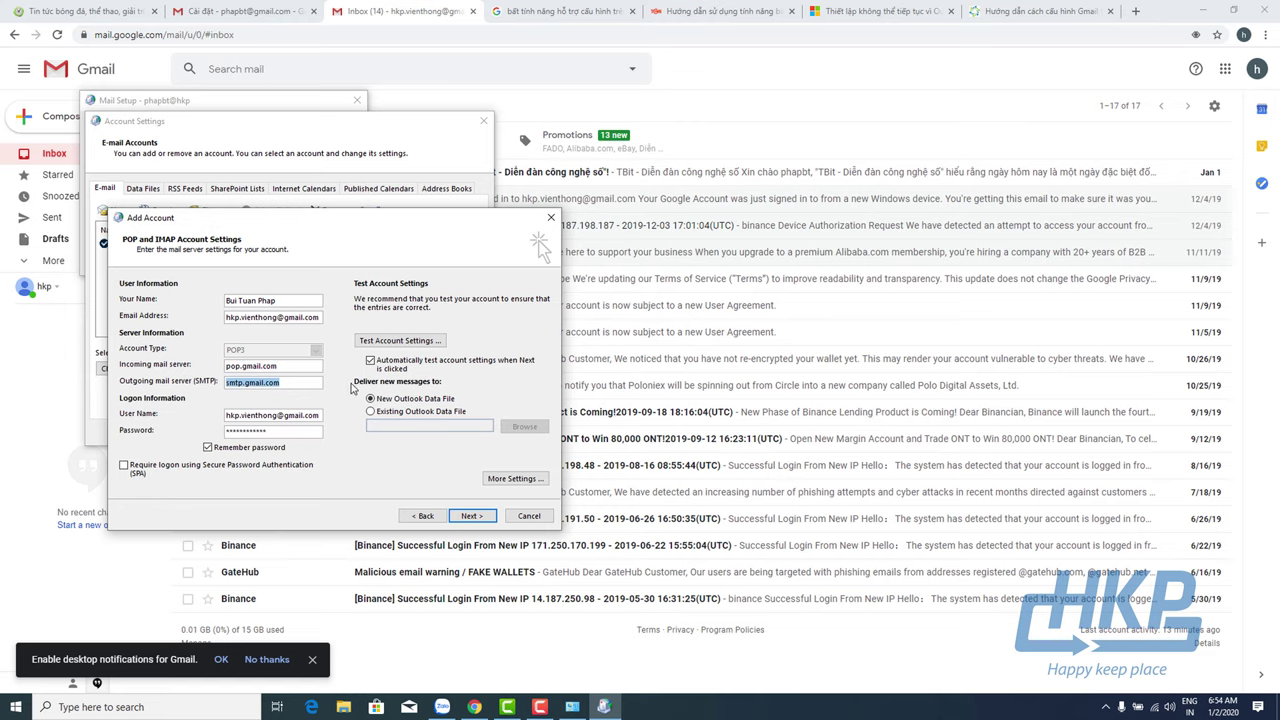
Step: Open the full Gmail Settings page from the gear menu for the account with 14 unread messages
click(876, 112)
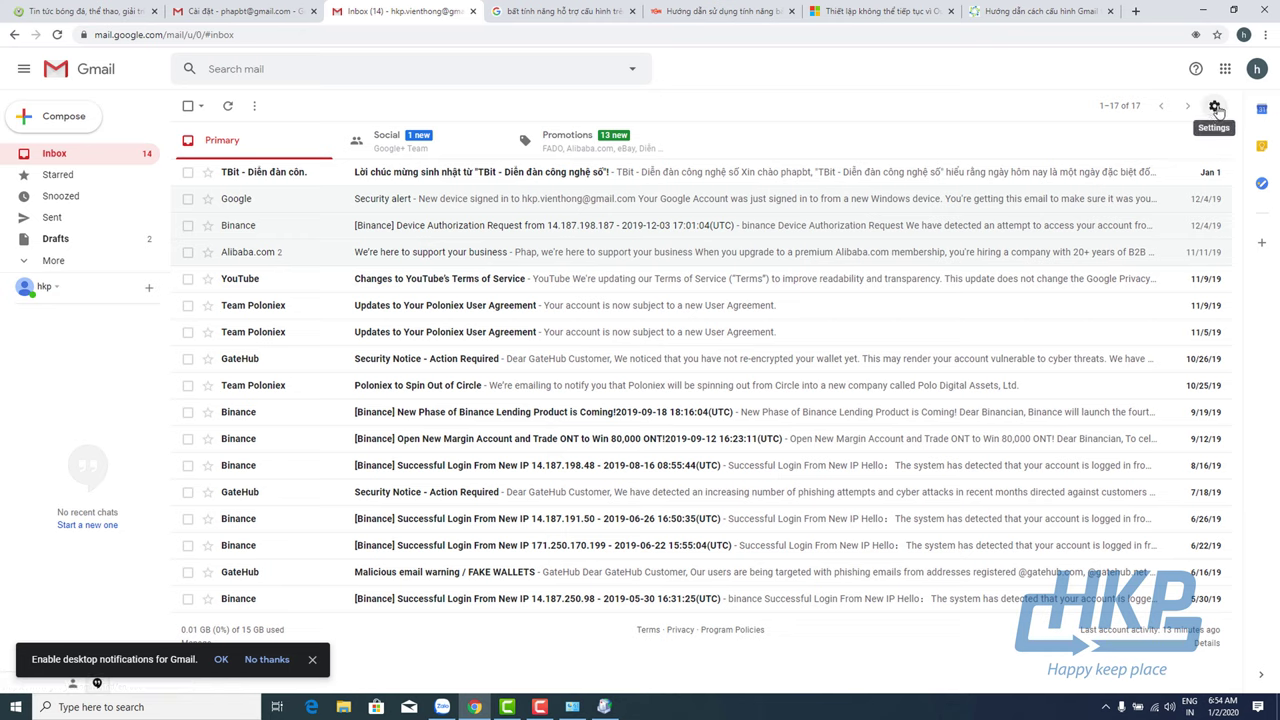
click(1215, 107)
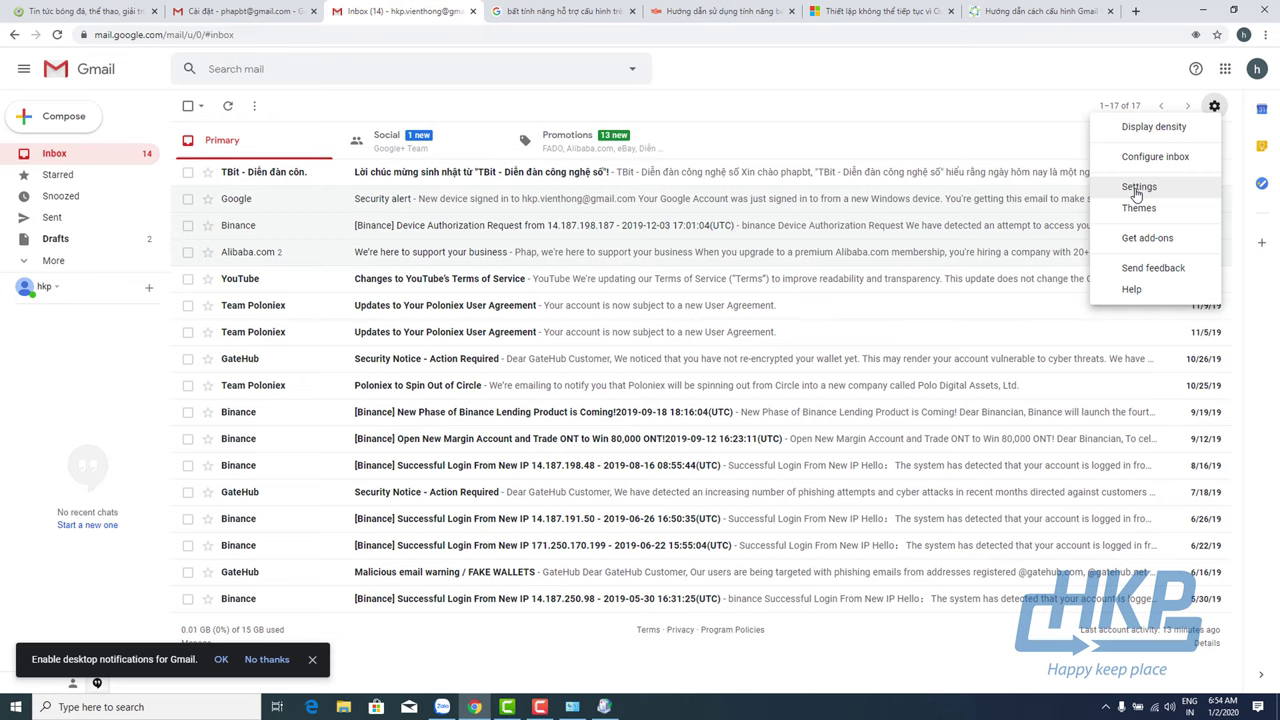
click(230, 11)
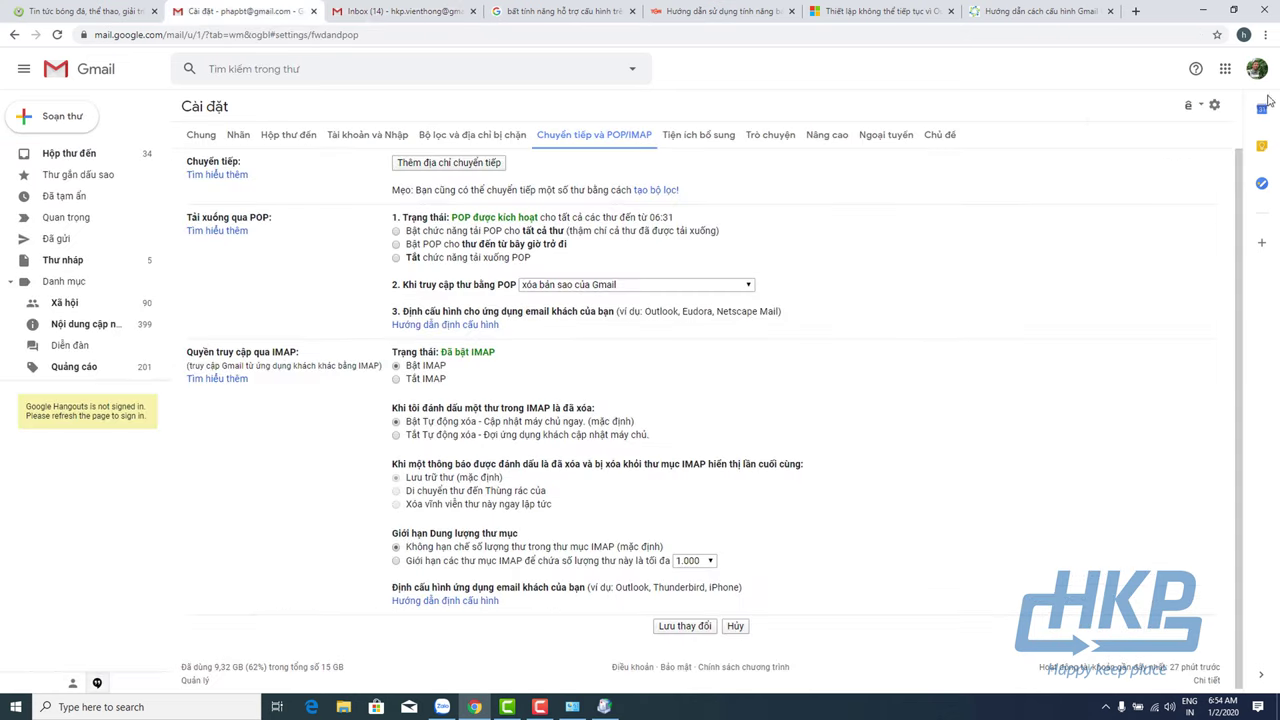
click(1215, 105)
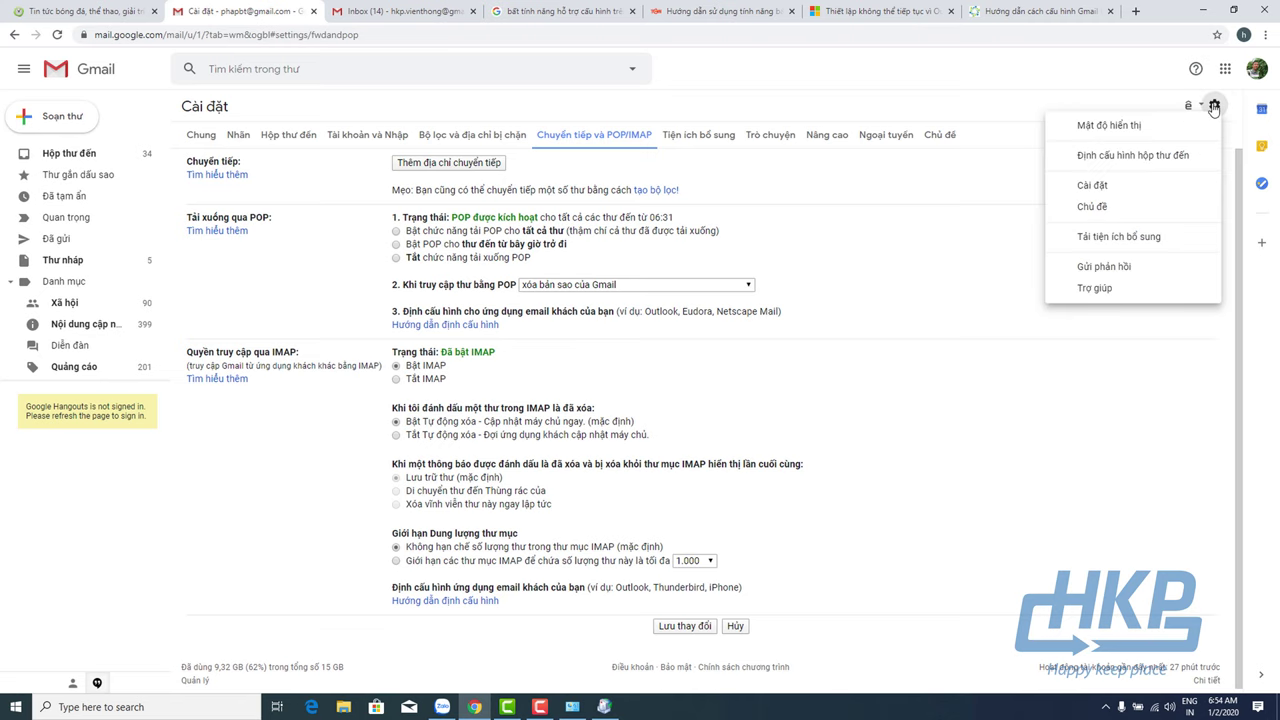
click(1086, 190)
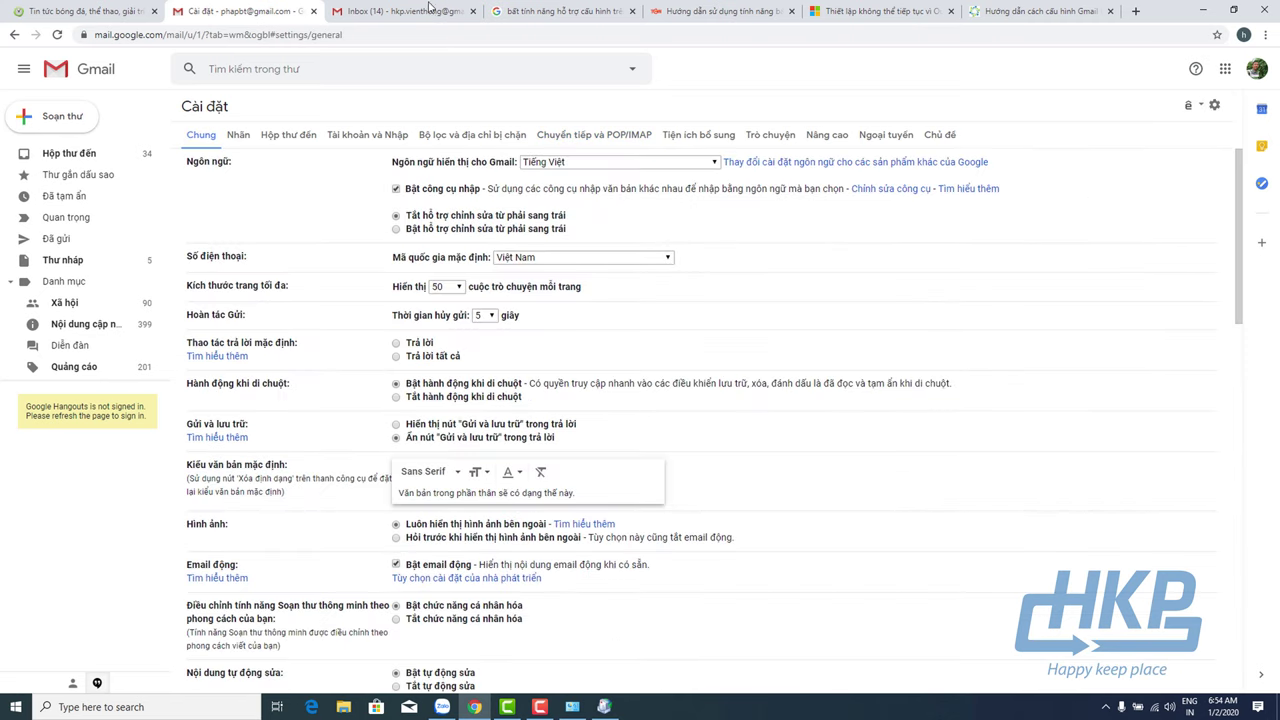
click(413, 26)
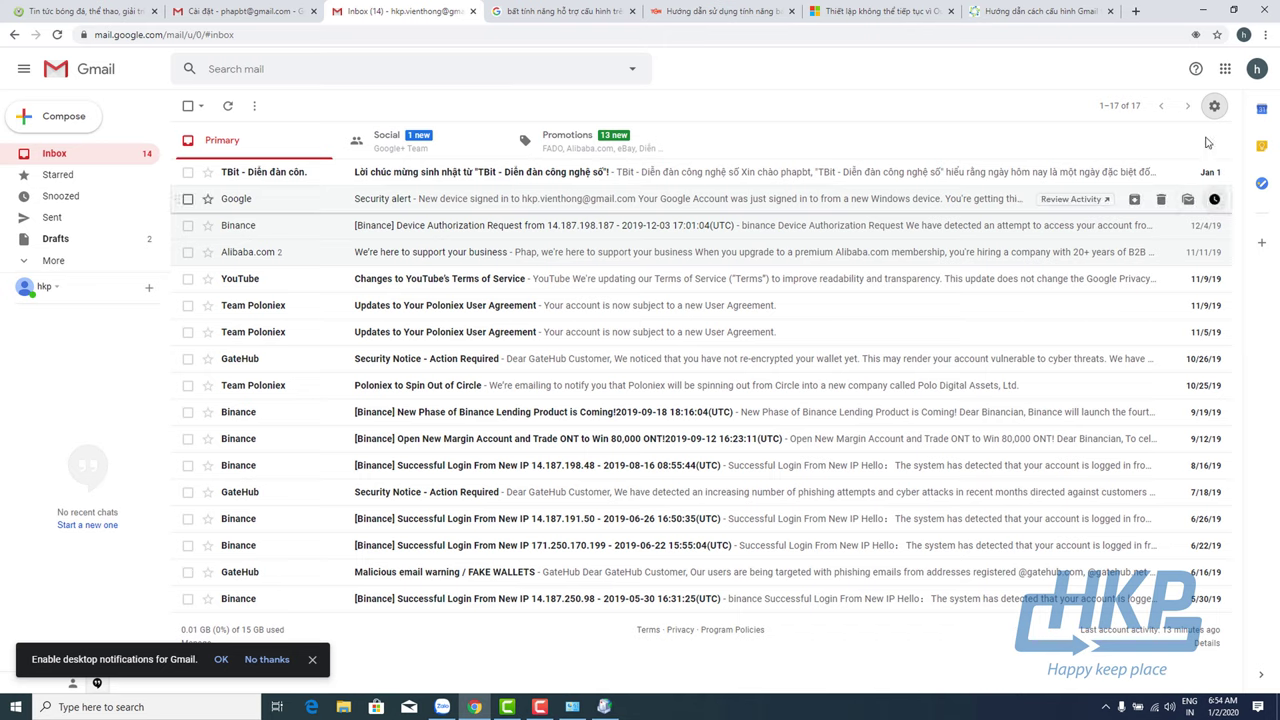
click(1214, 105)
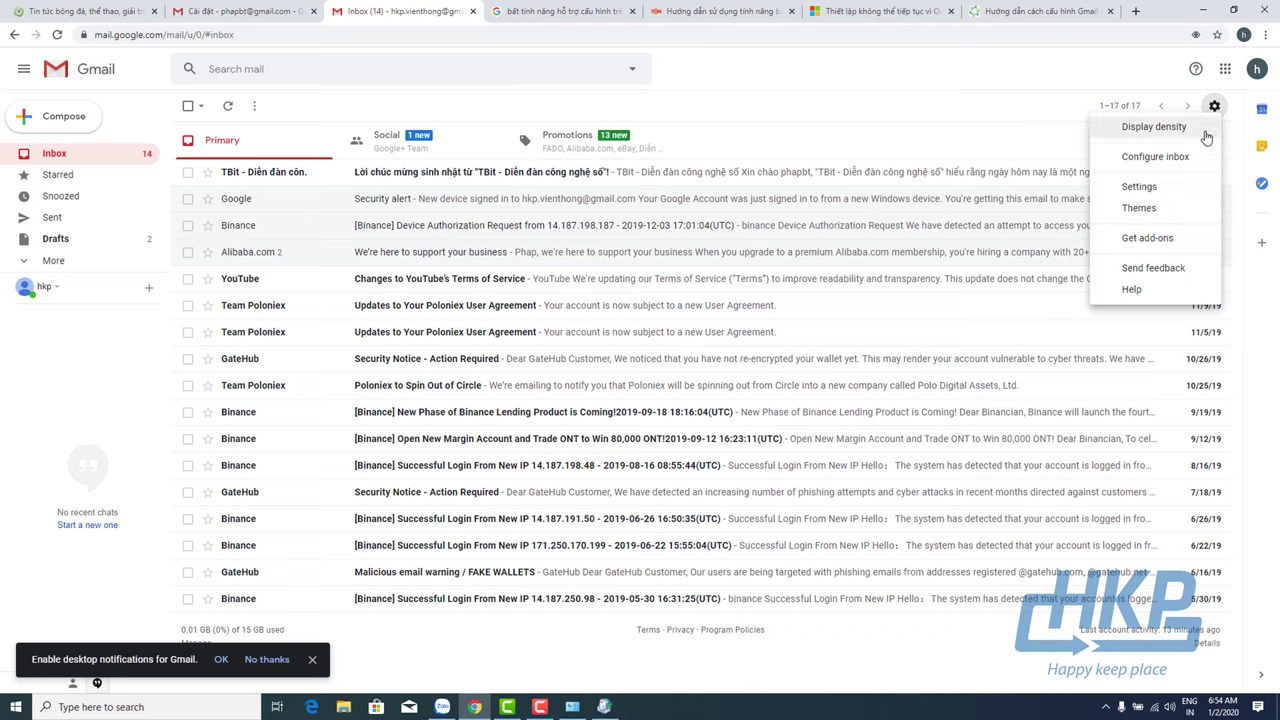
click(1134, 189)
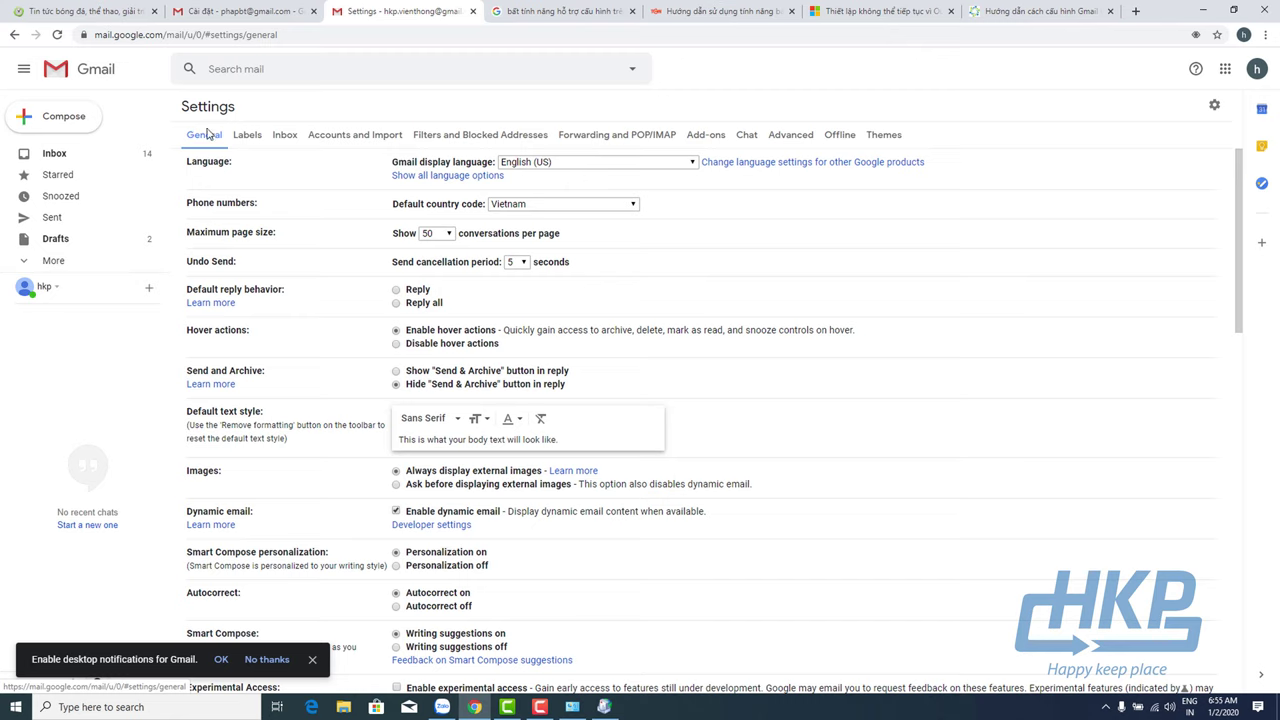
Step: Check the display language list and keep Vietnam as the default country code
click(591, 165)
drag(593, 173, 558, 162)
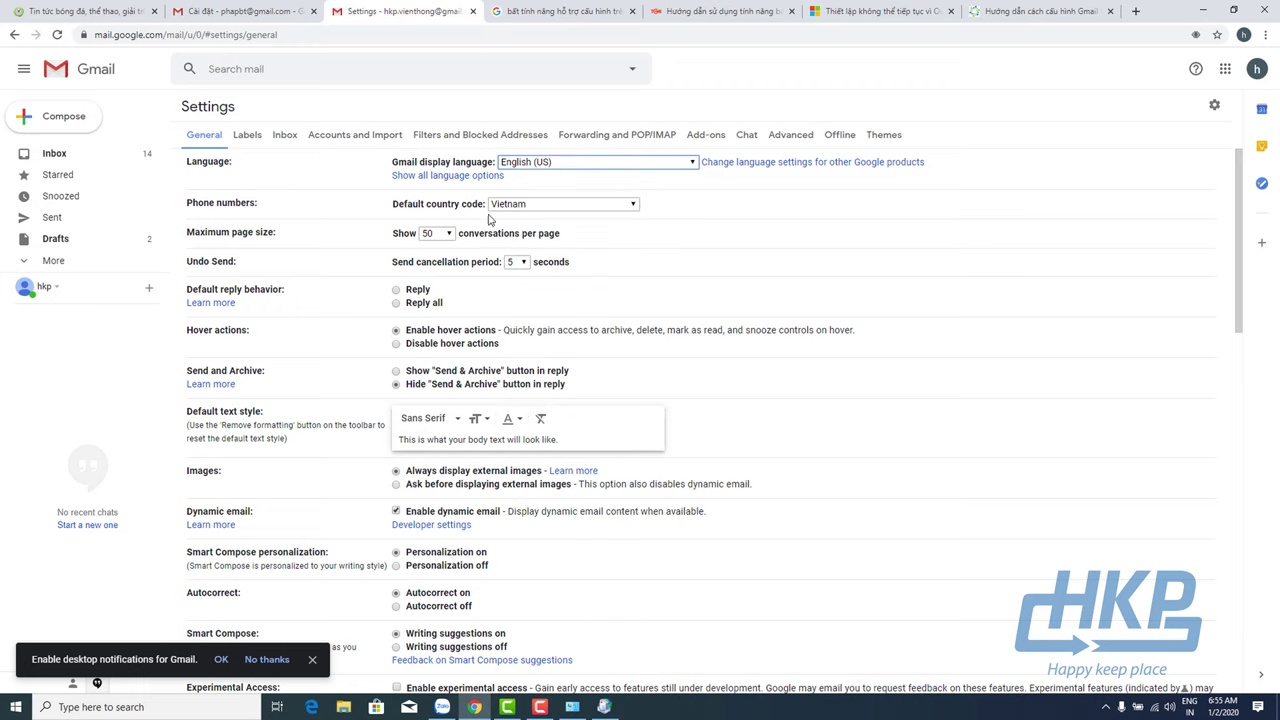
click(634, 206)
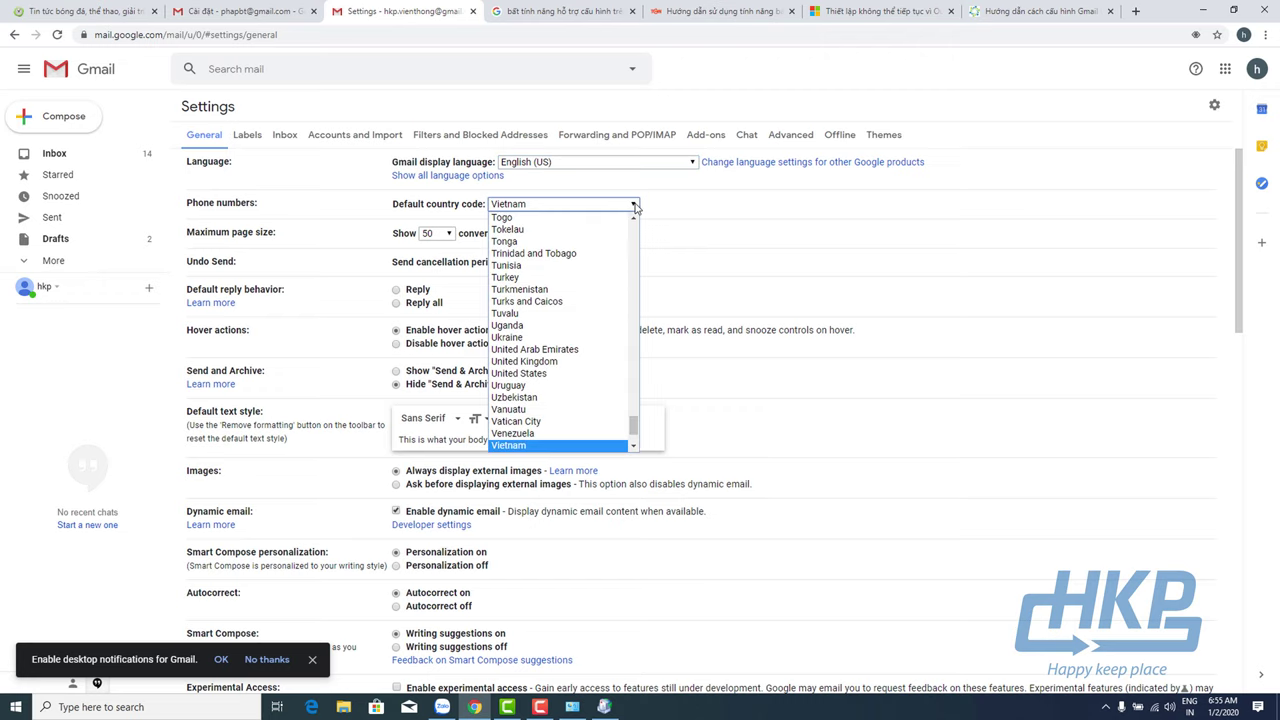
click(634, 206)
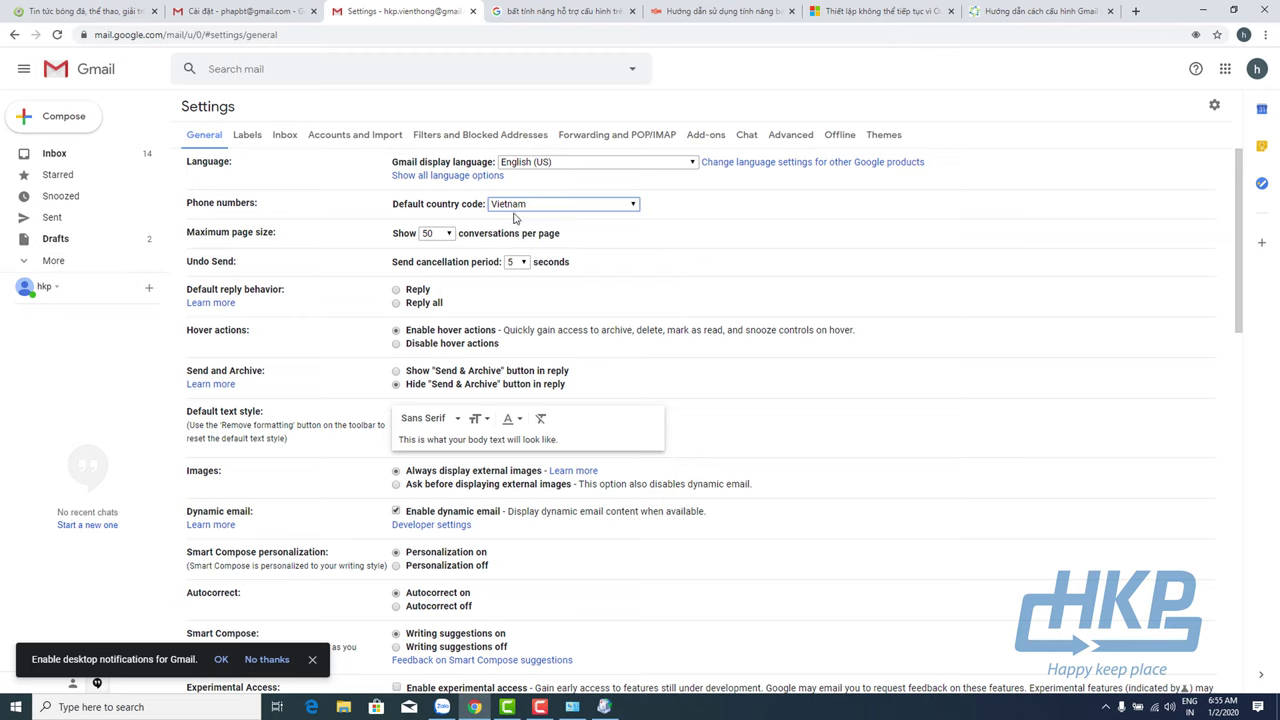
scroll(339, 510, down, 3)
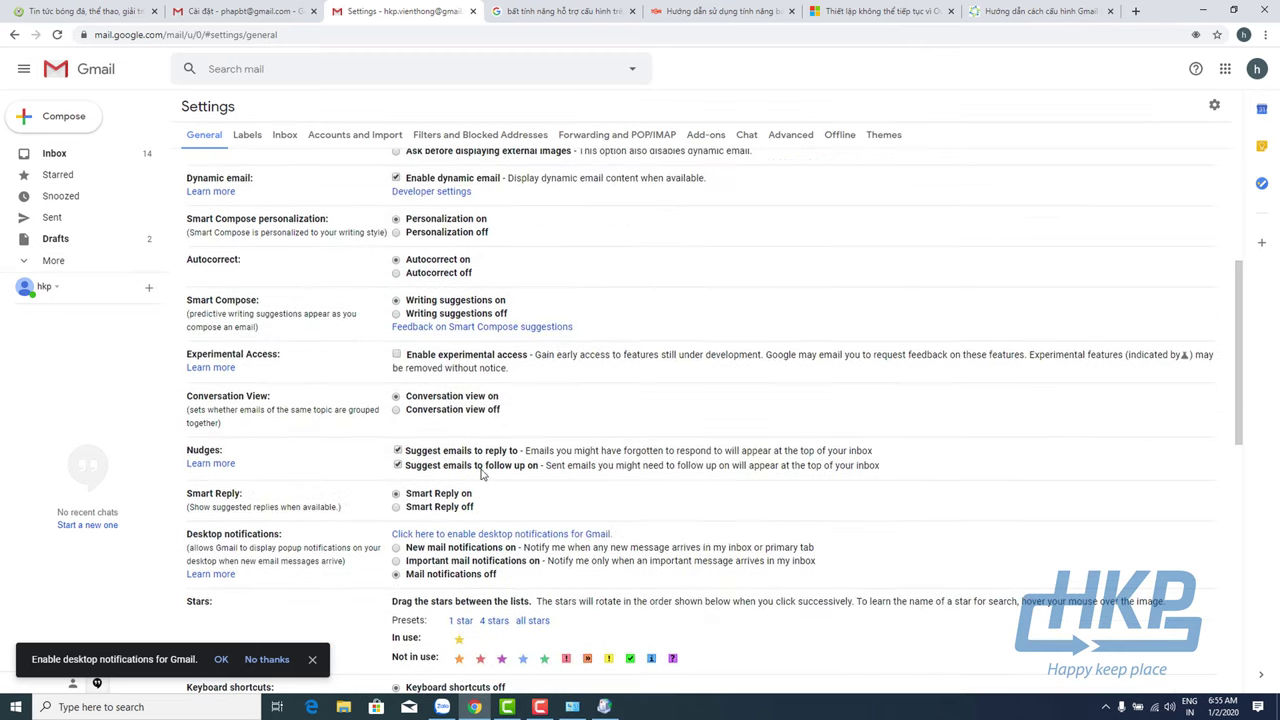
scroll(530, 488, up, 3)
scroll(550, 488, up, 1)
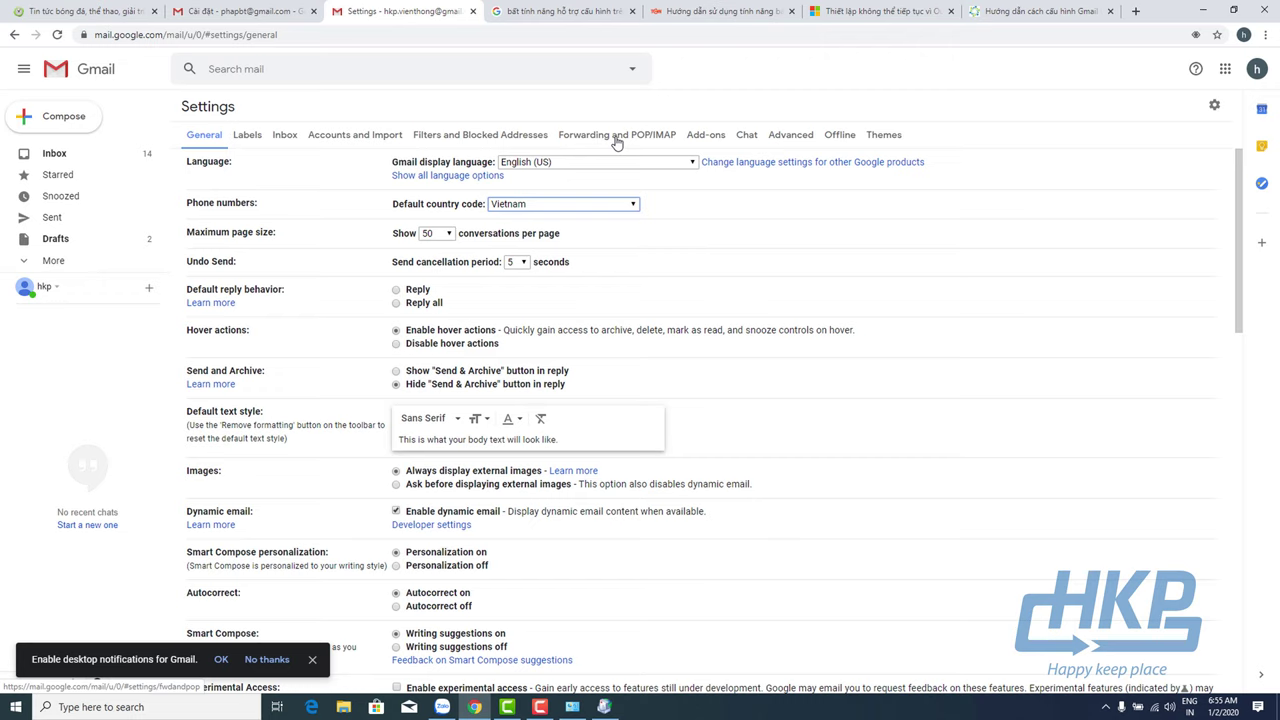
Step: Glance at the POP/IMAP settings, then return to General and open the display language list
click(617, 140)
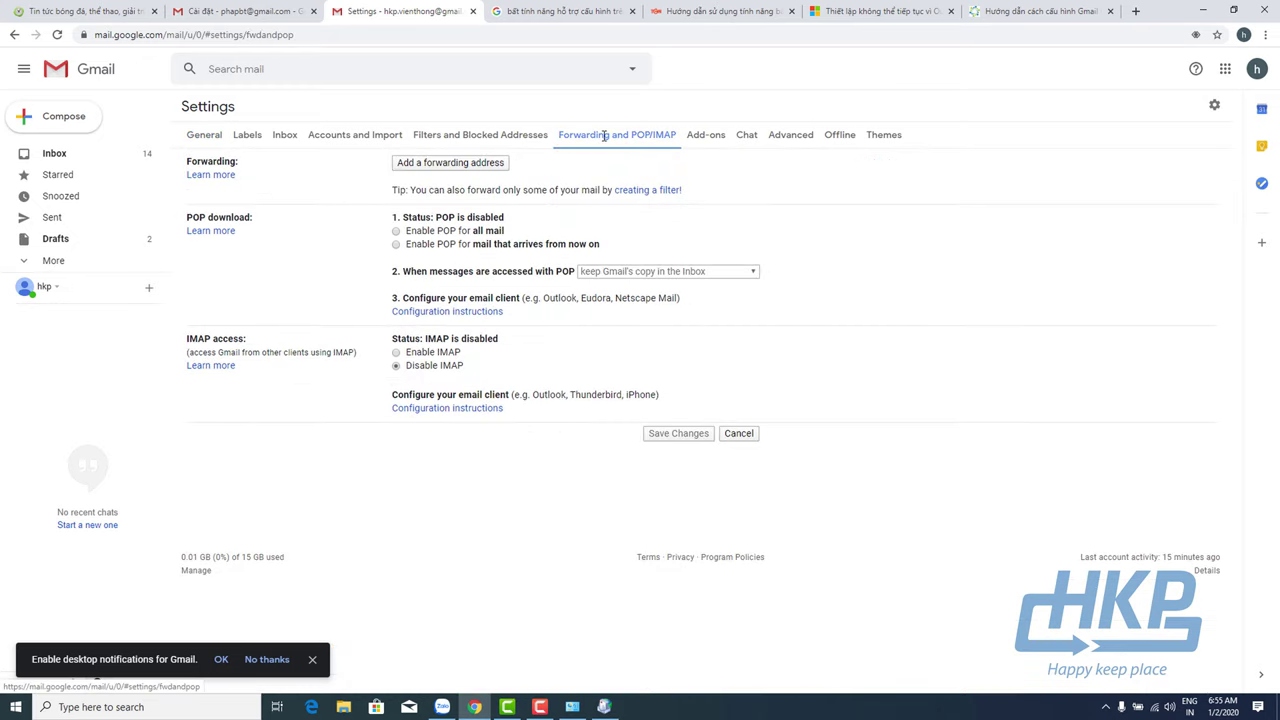
click(204, 134)
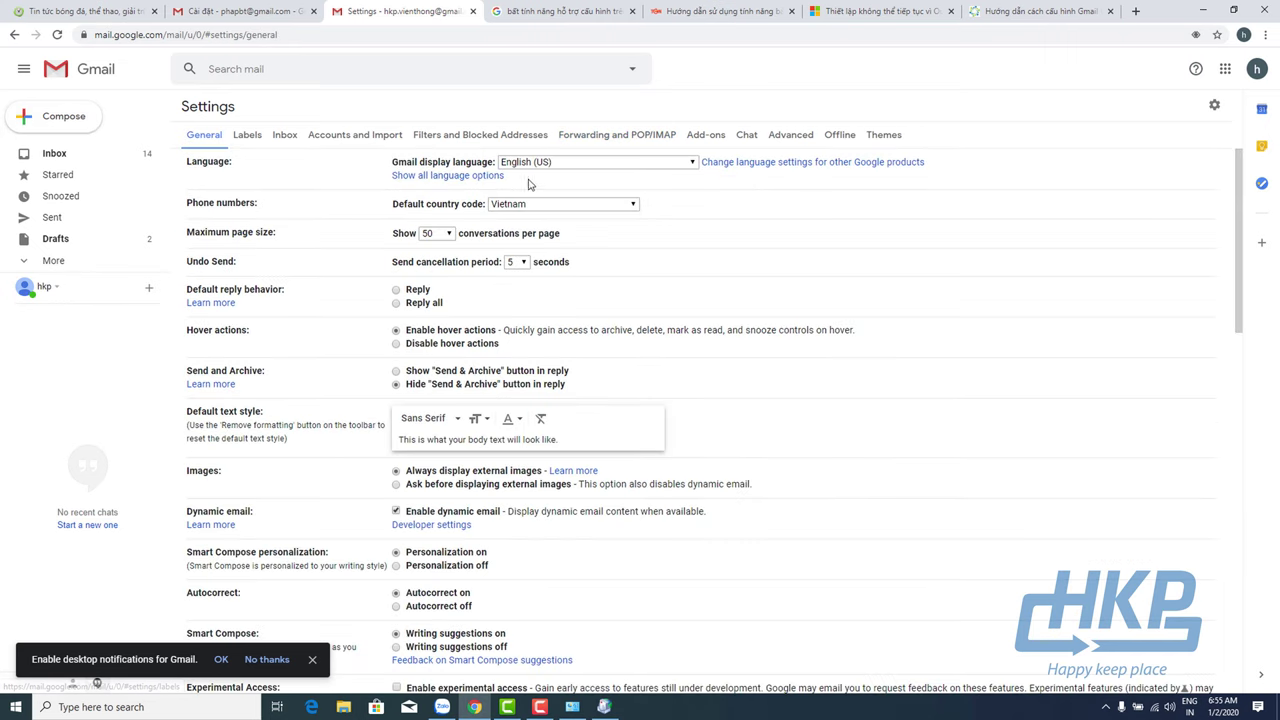
click(560, 161)
scroll(517, 487, down, 8)
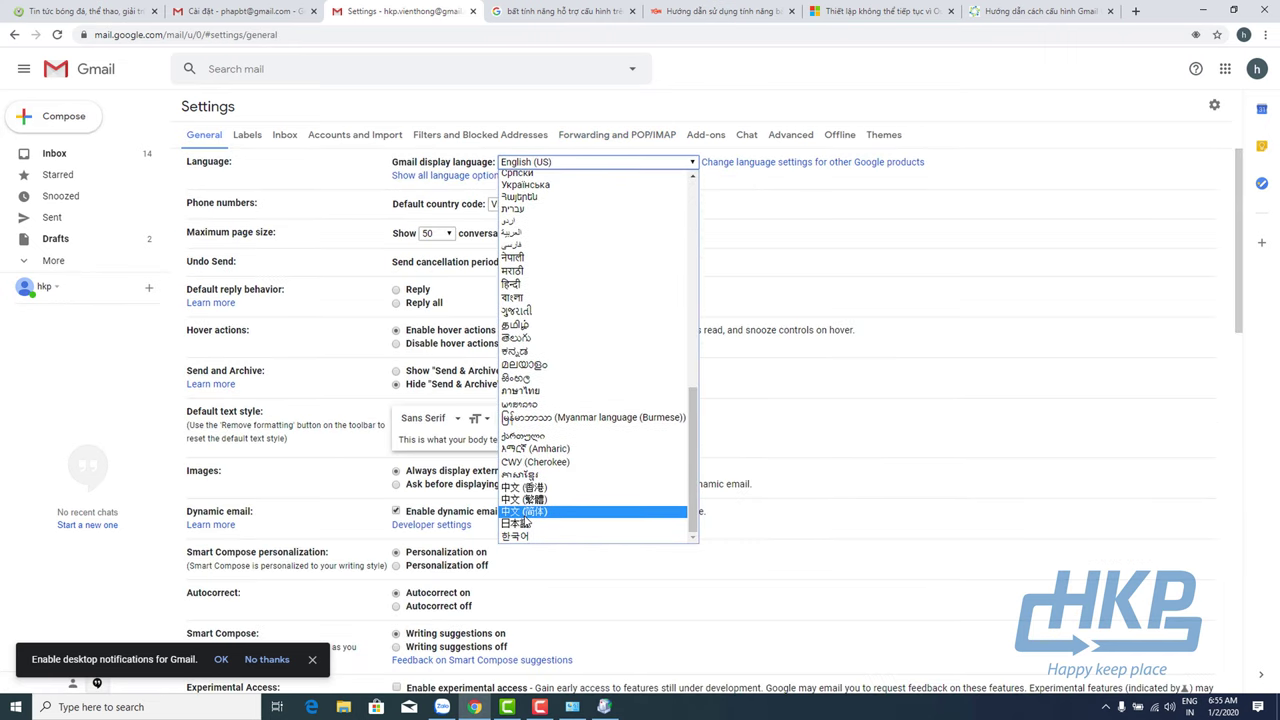
Step: Choose Tiếng Việt as Gmail's display language and save the changes
scroll(543, 445, up, 5)
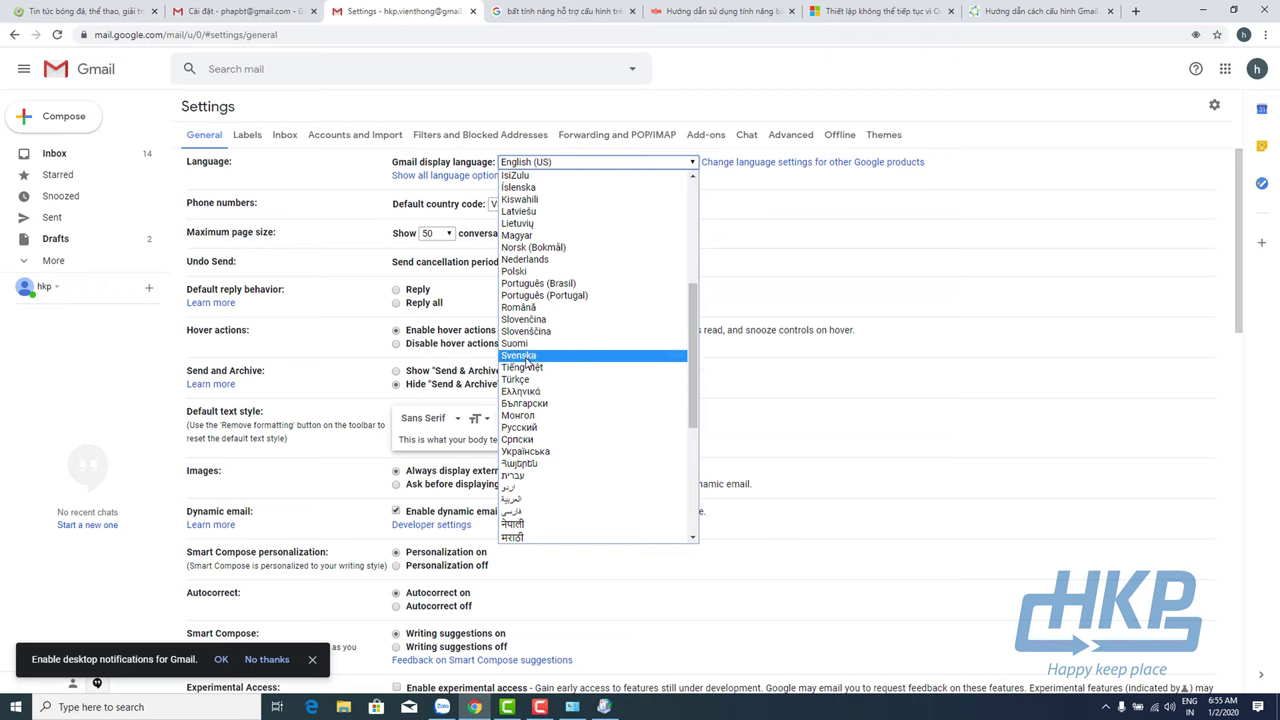
click(525, 368)
scroll(645, 520, down, 10)
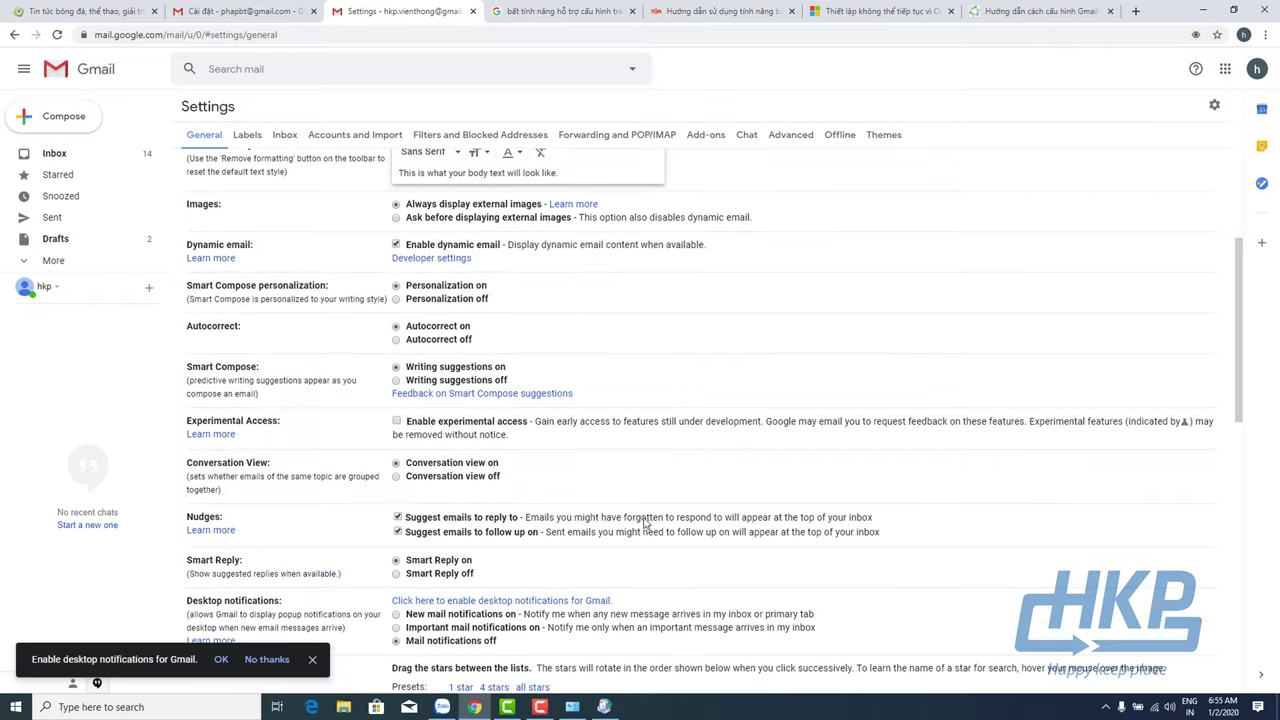
scroll(640, 550, down, 3)
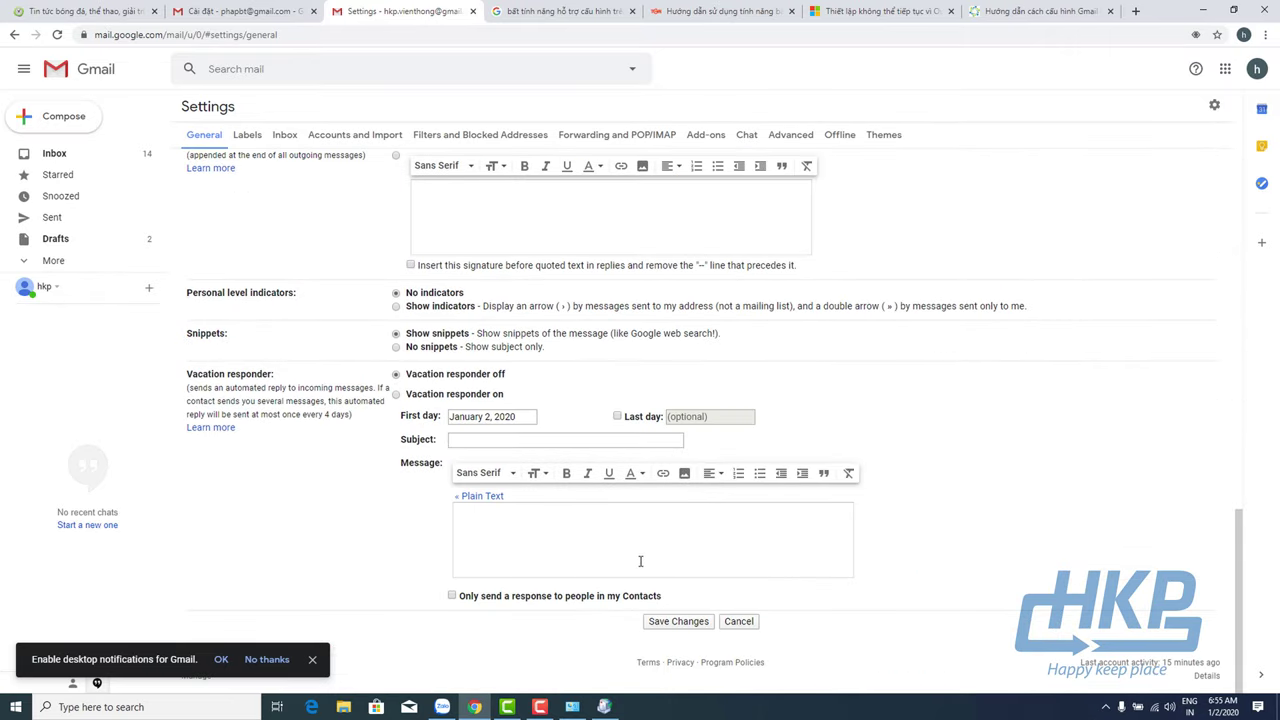
click(663, 624)
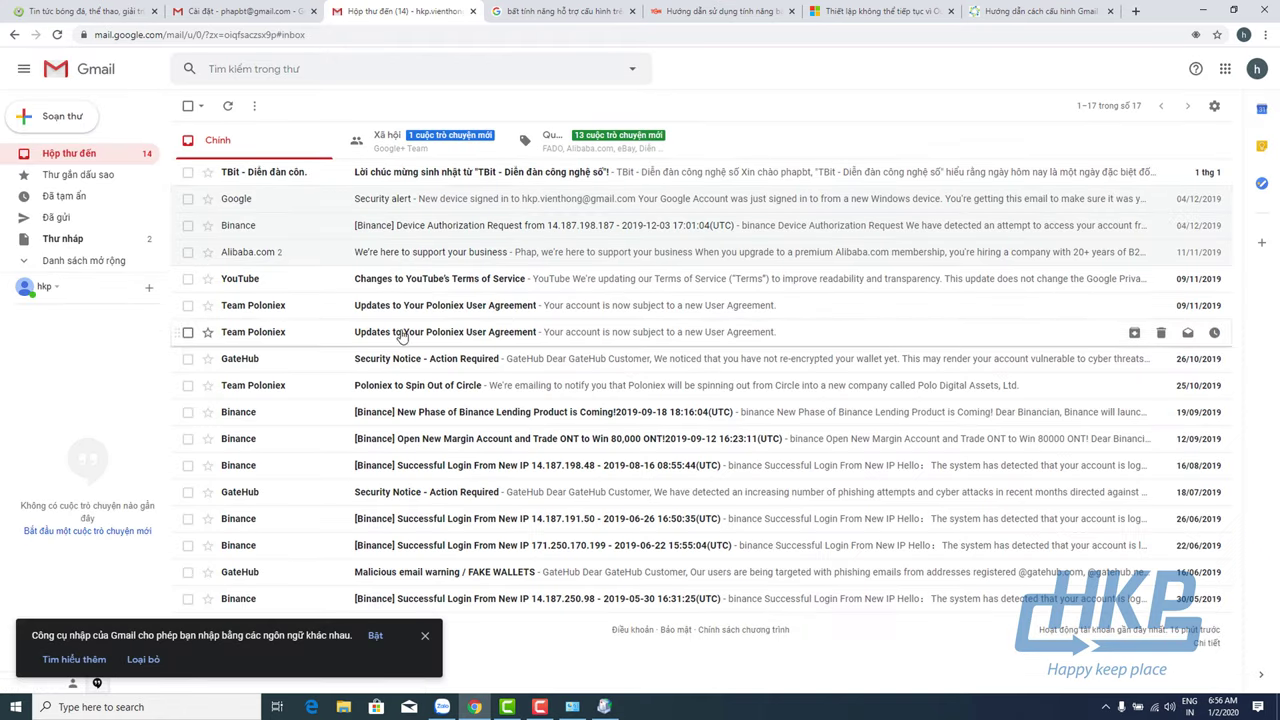
Step: Open Cài đặt and go to the Chuyển tiếp và POP/IMAP settings tab
click(1213, 108)
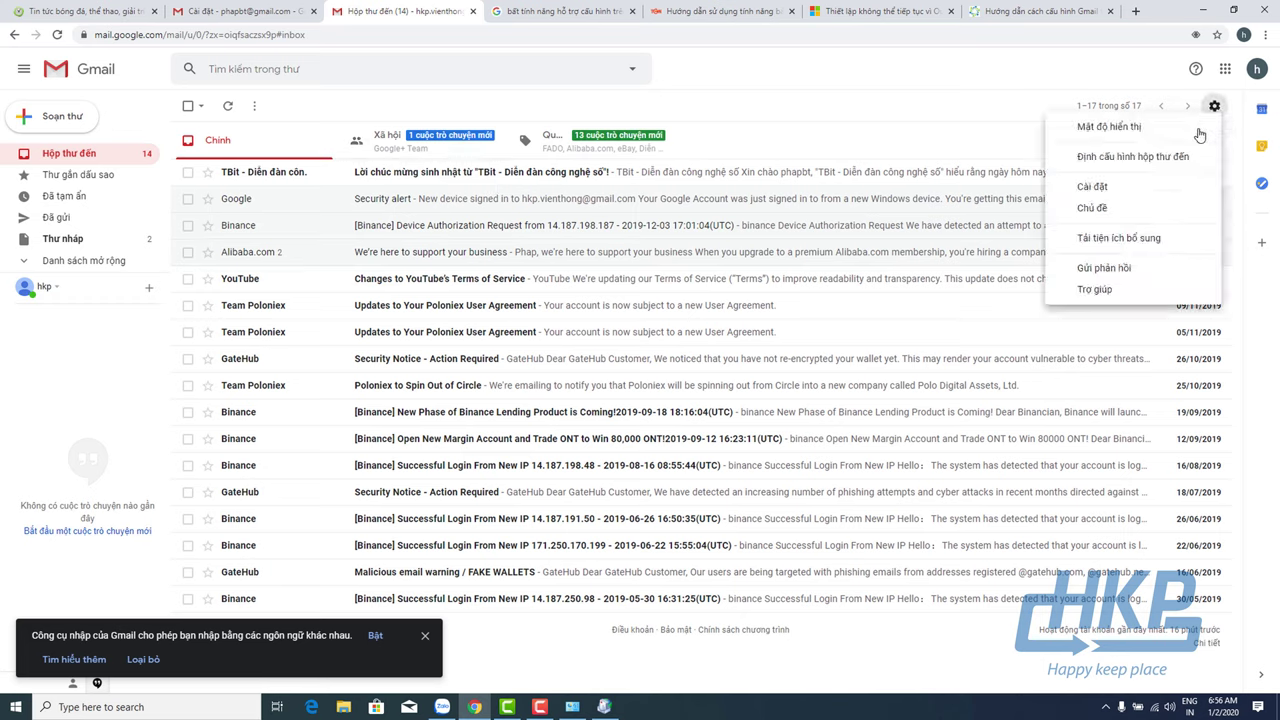
click(1094, 190)
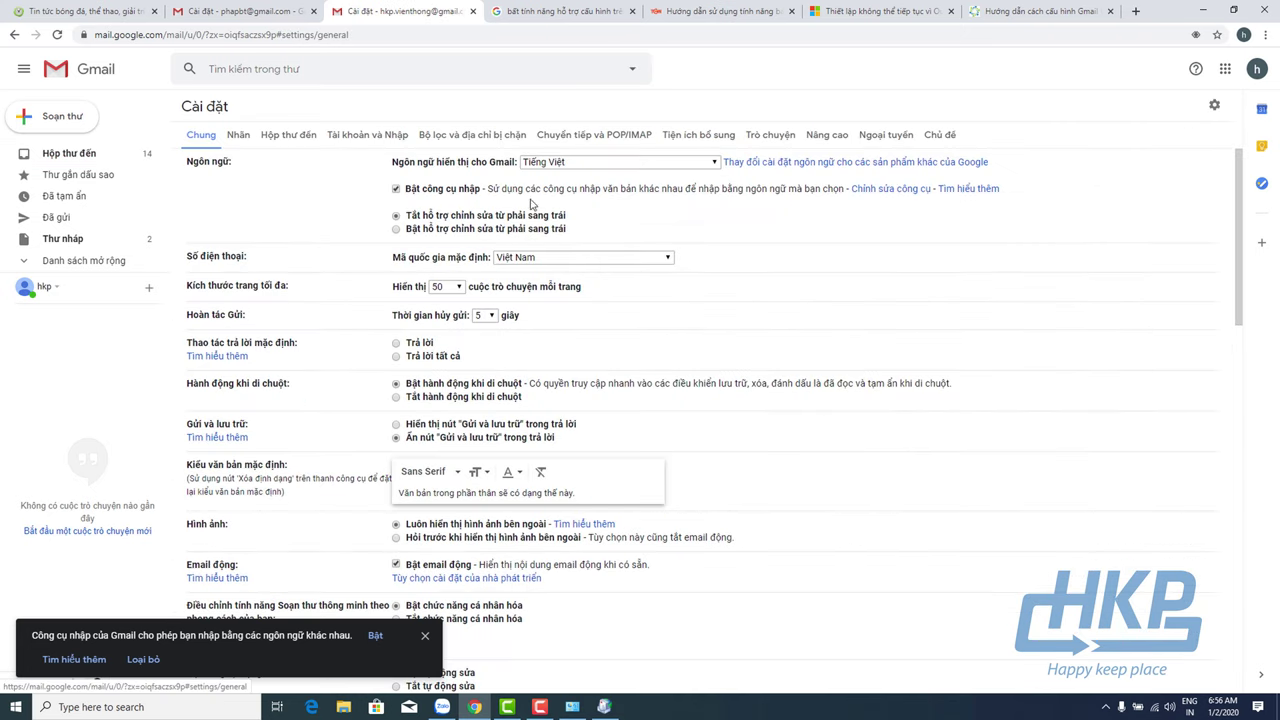
click(577, 140)
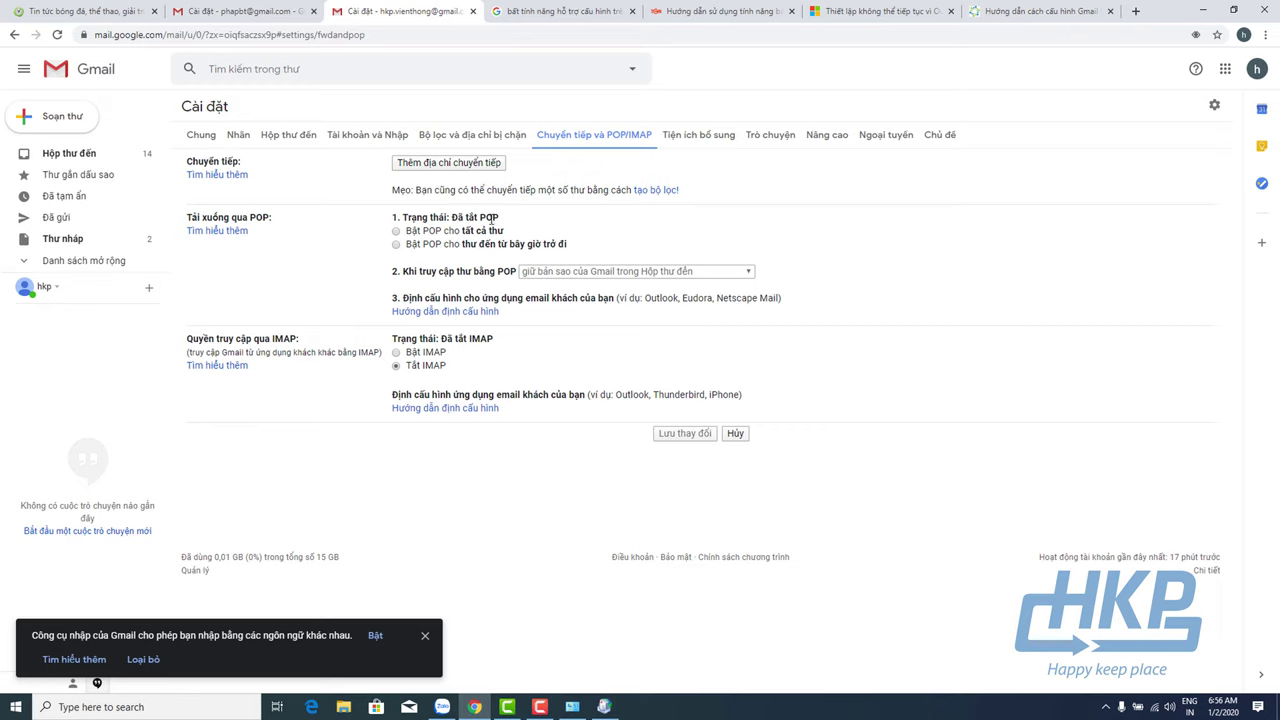
Step: Highlight that POP and IMAP are both turned off, plus the example client notes
drag(388, 222, 512, 226)
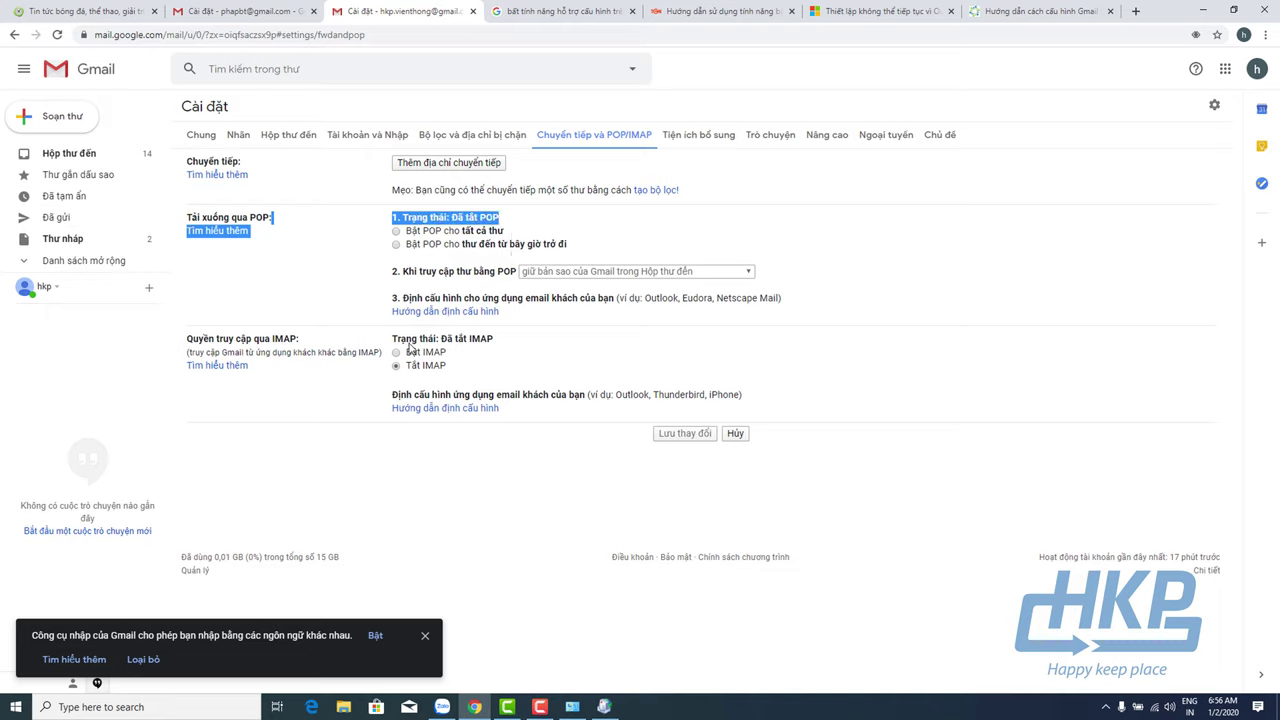
drag(388, 340, 520, 340)
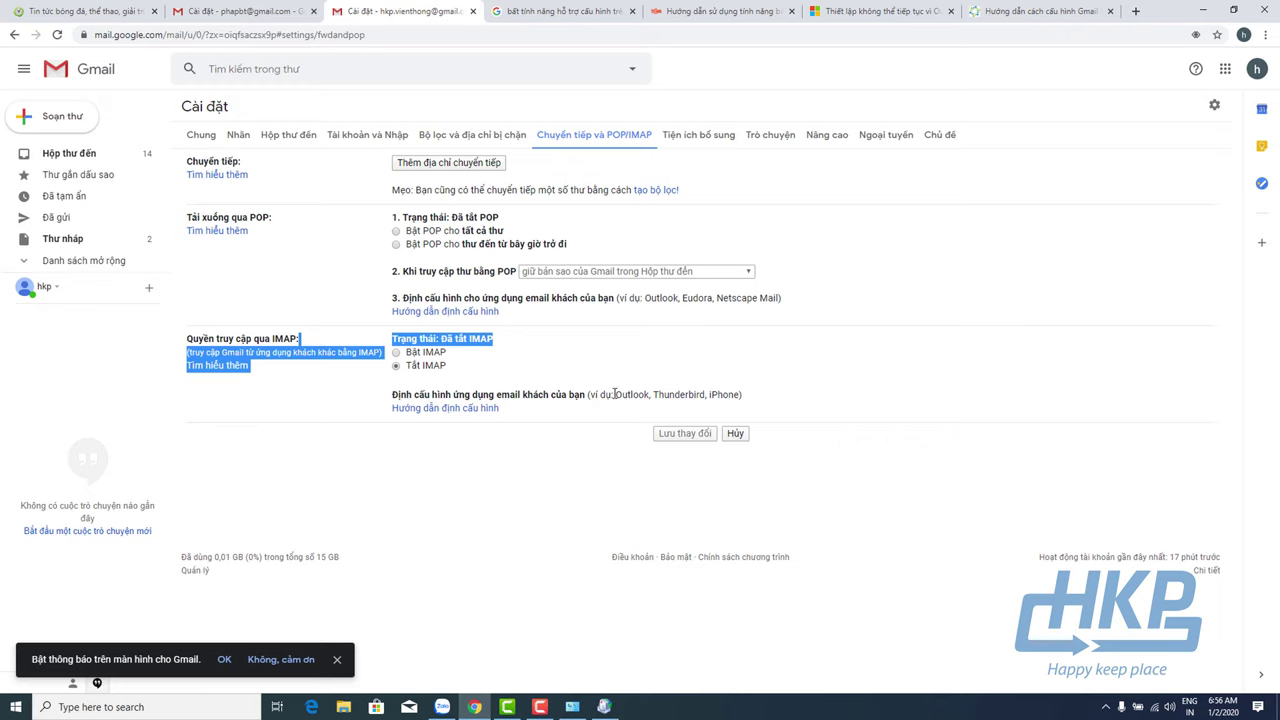
drag(614, 394, 729, 396)
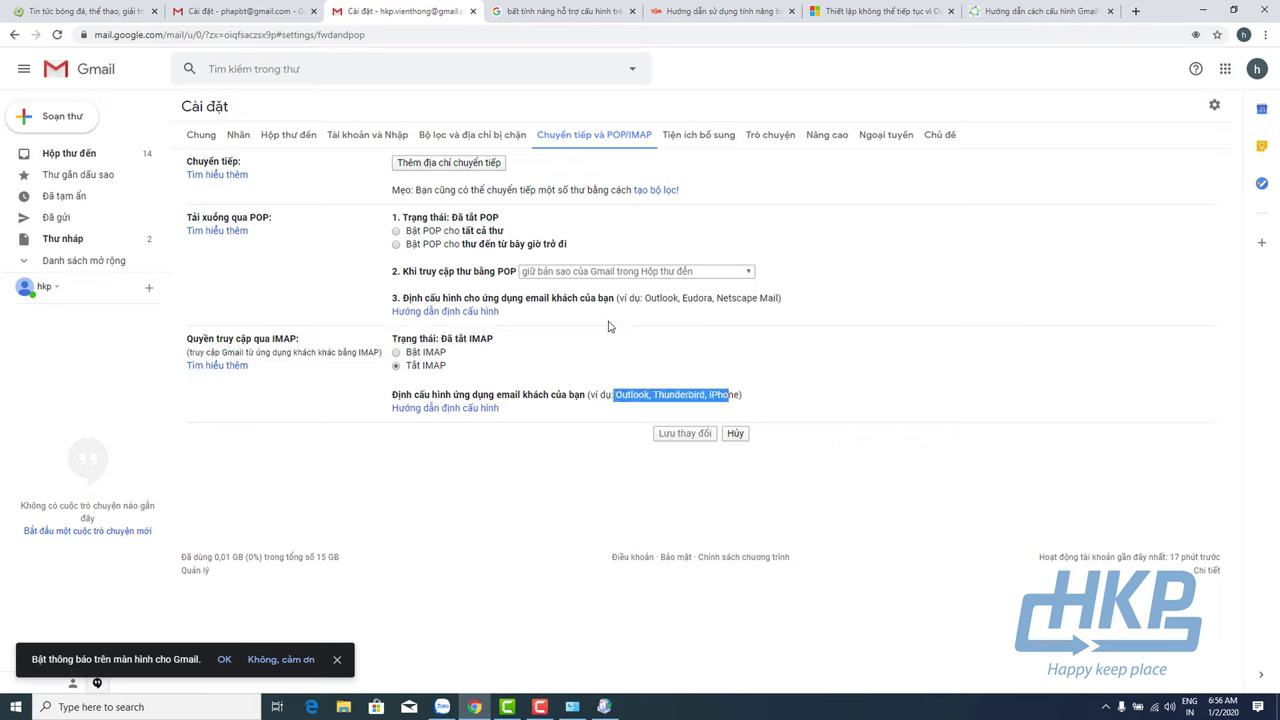
drag(648, 302, 743, 309)
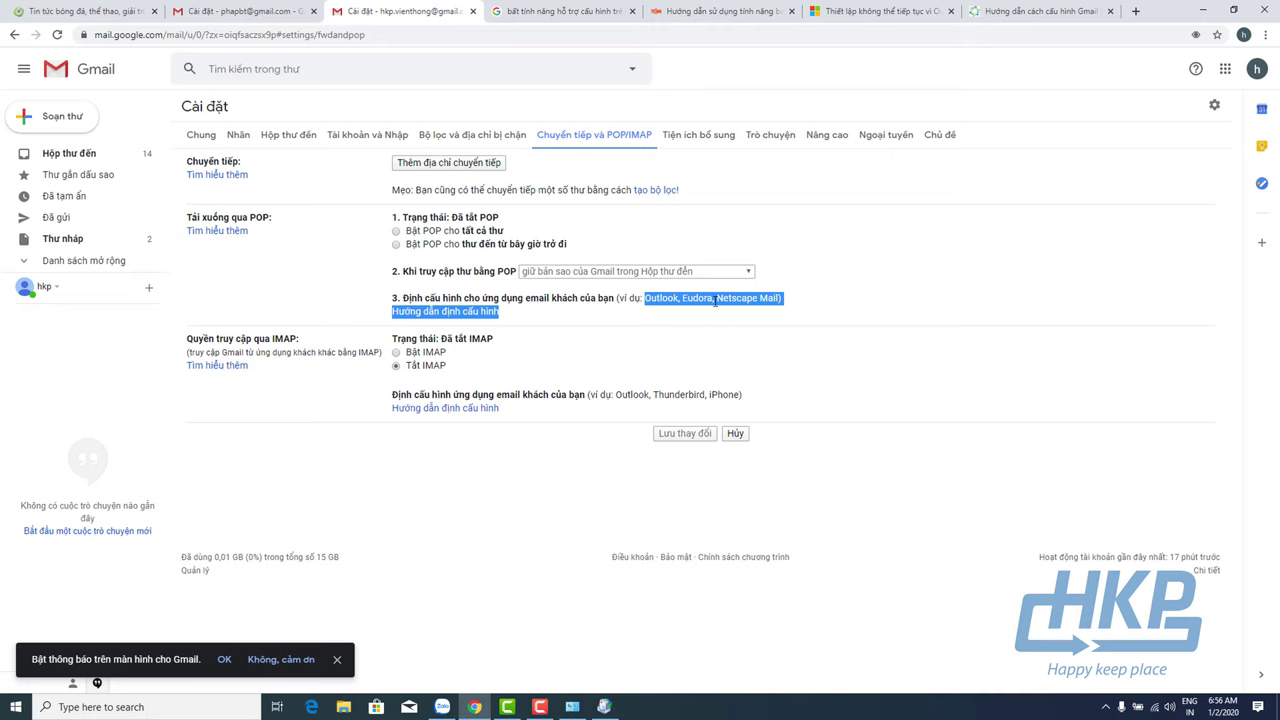
Step: Compare with the other account's POP/IMAP page, where POP and IMAP are enabled, then return
click(243, 12)
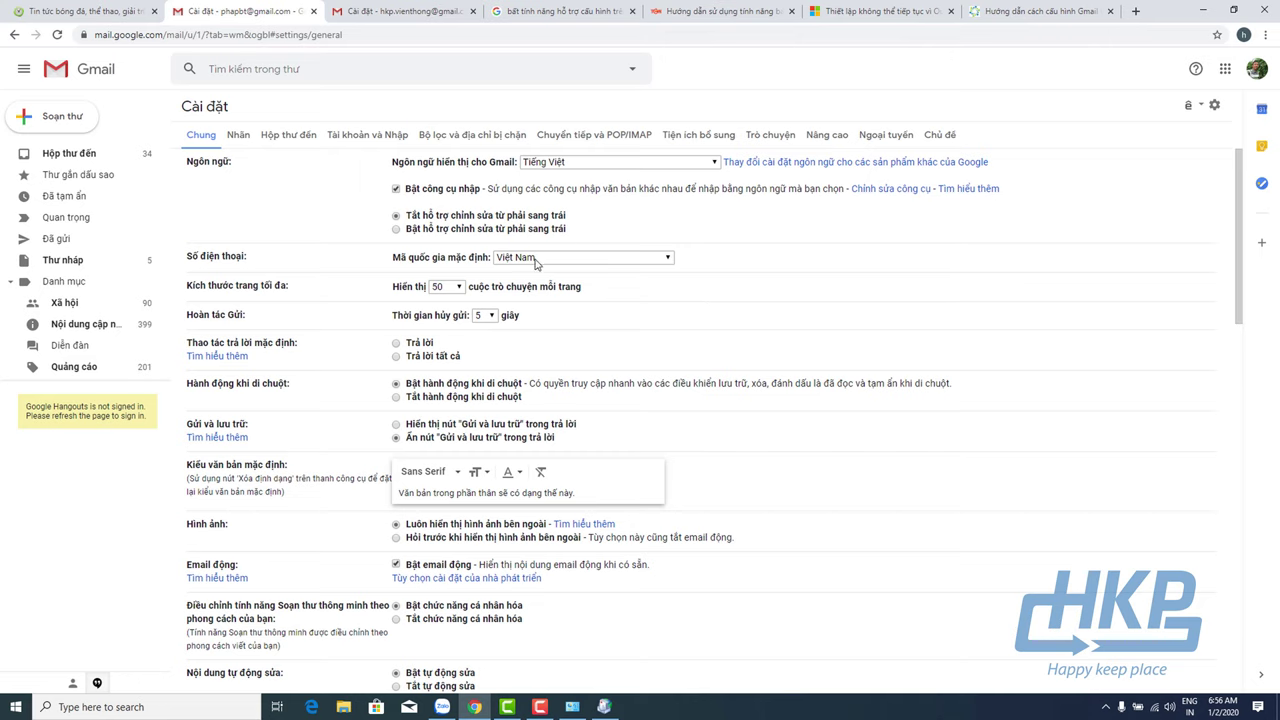
click(596, 137)
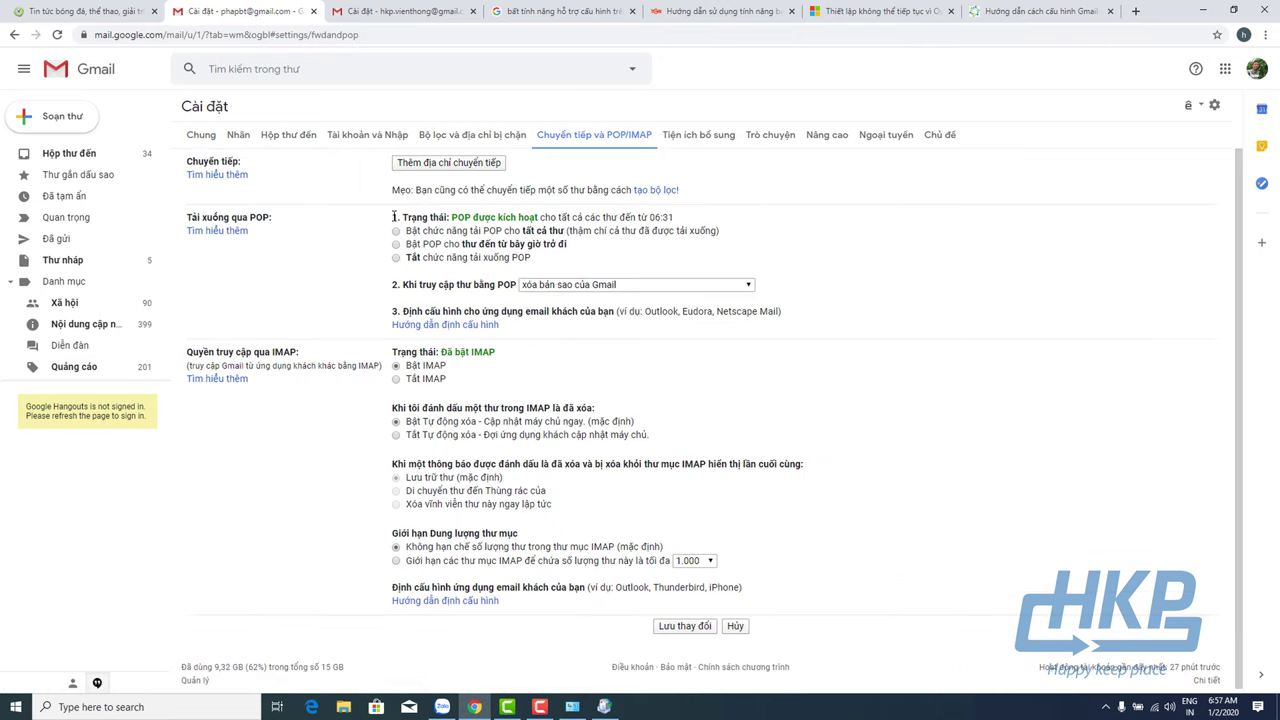
drag(394, 216, 713, 264)
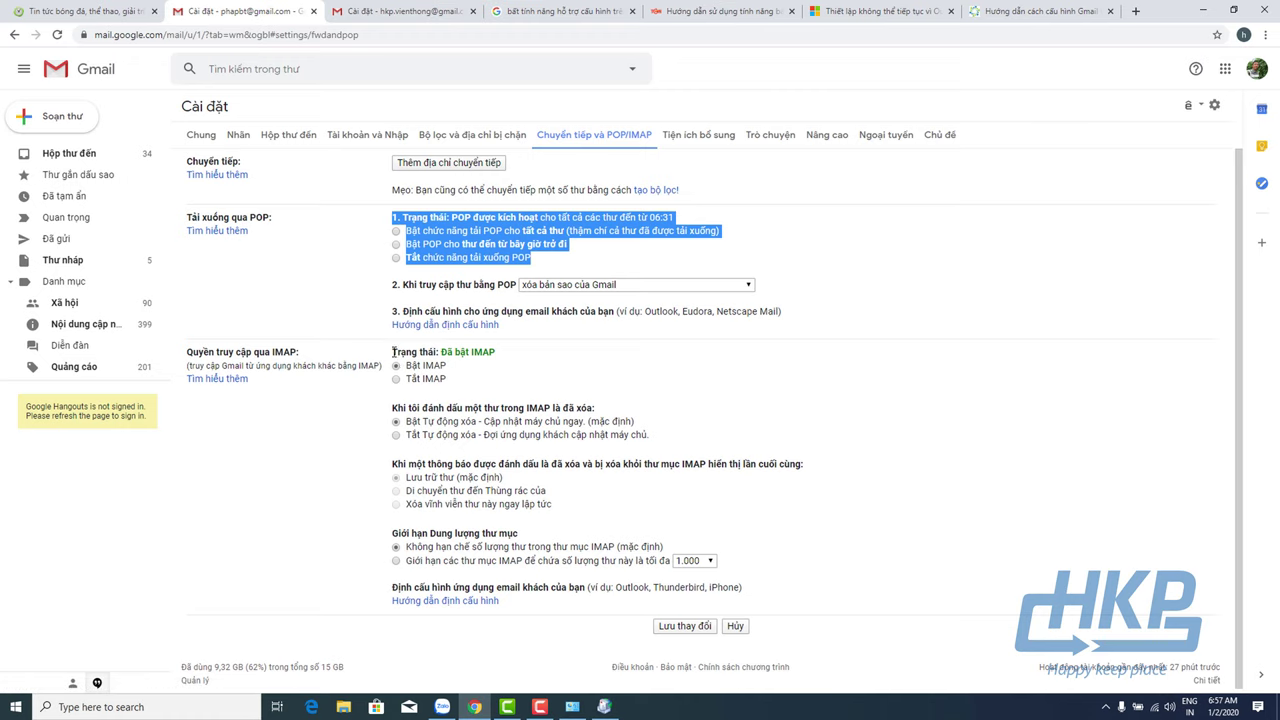
drag(393, 352, 520, 355)
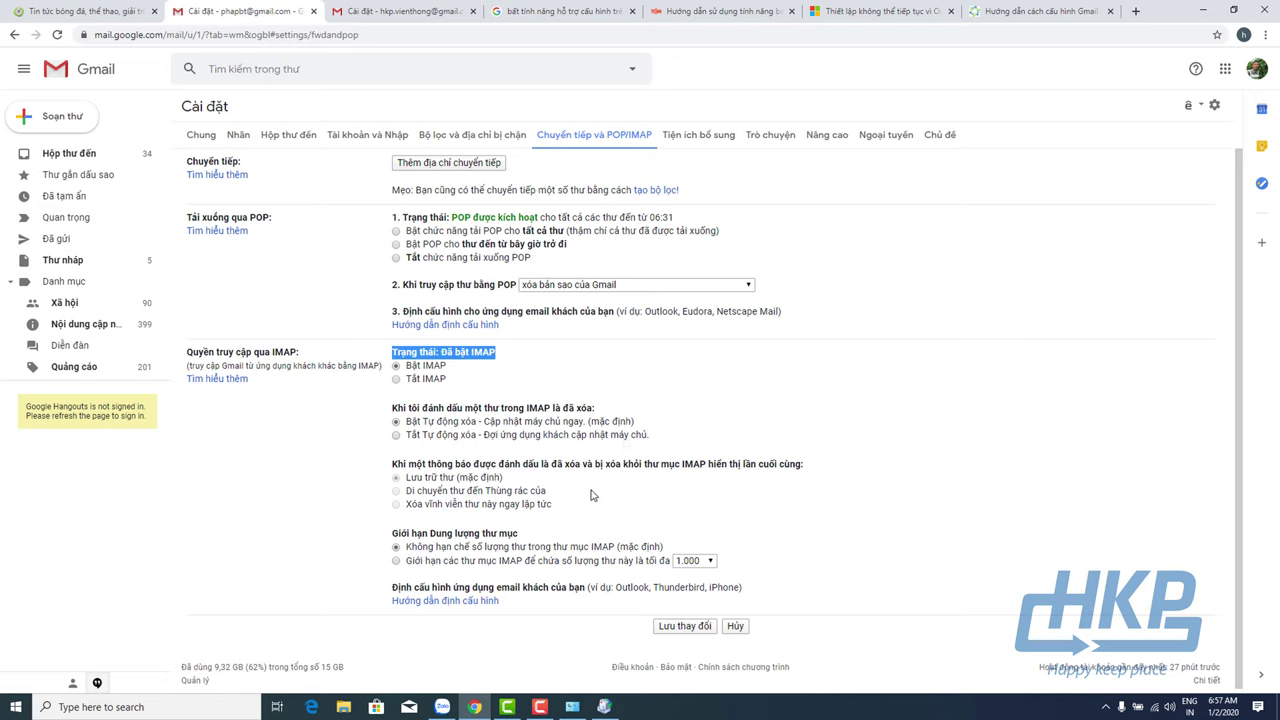
click(385, 12)
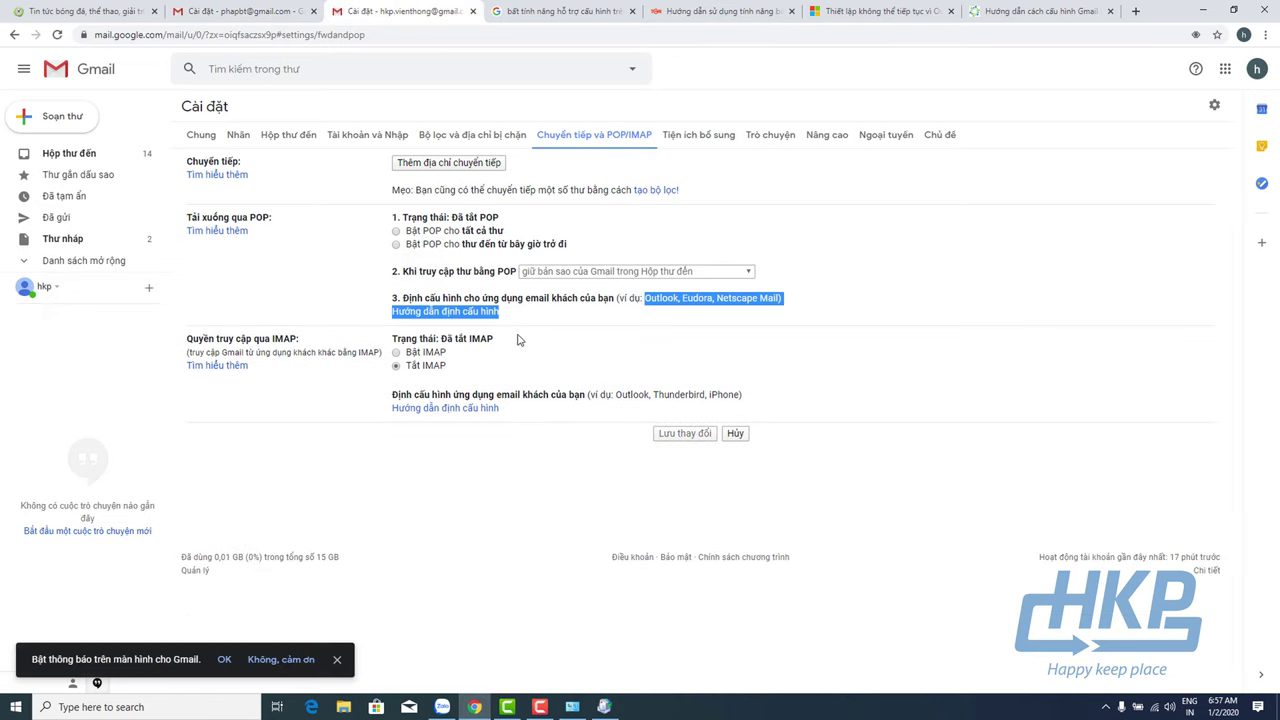
Step: Select 'Bật POP cho thư đến từ bây giờ trở đi' and return to the other account's settings
click(397, 246)
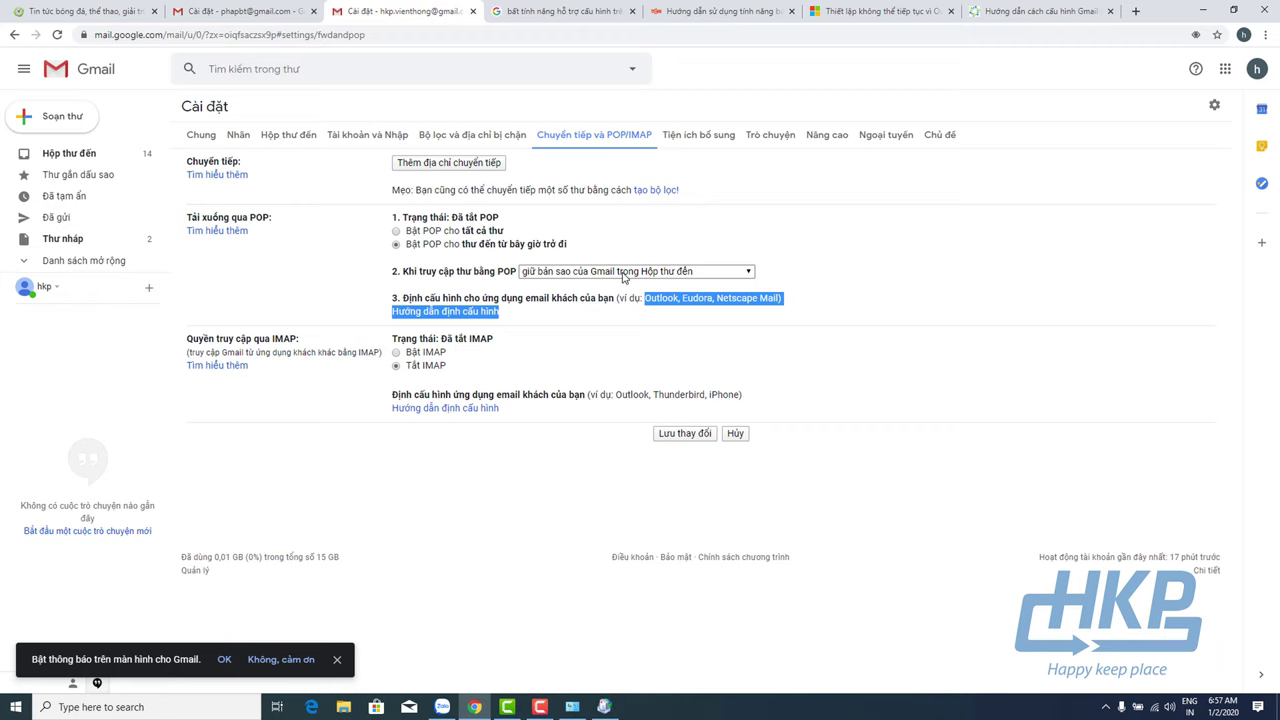
click(203, 14)
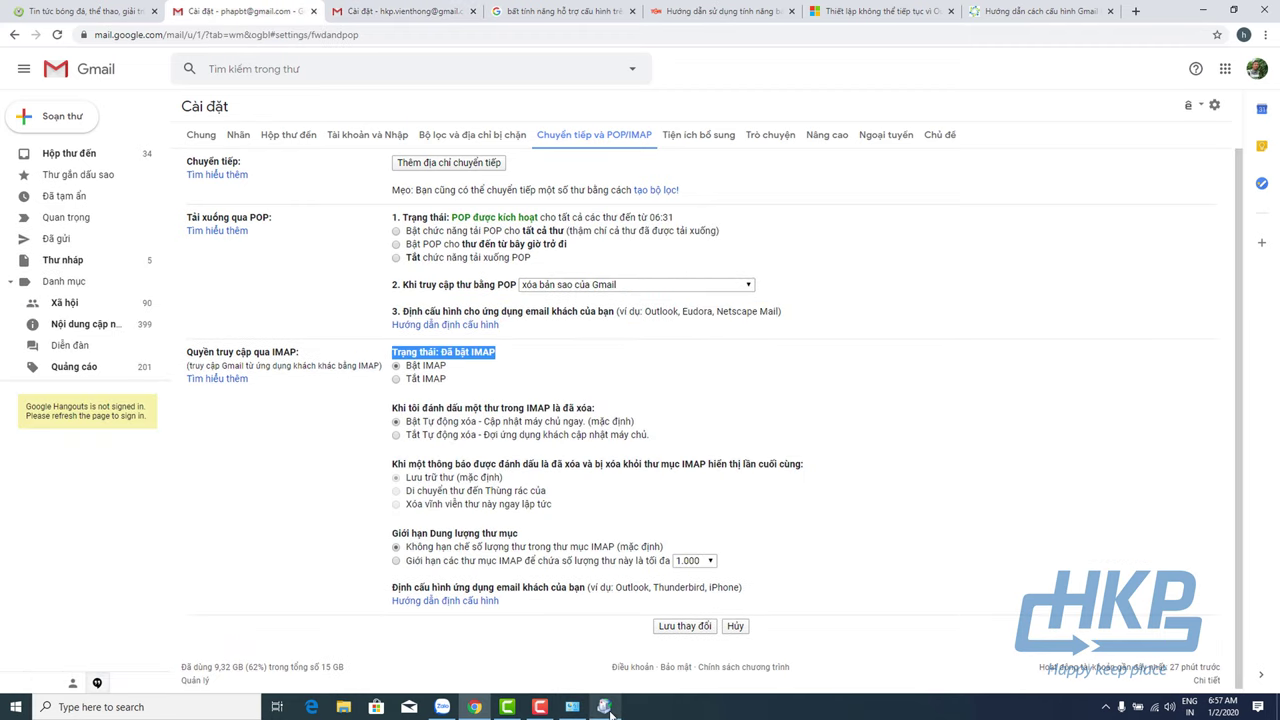
Step: Check Outlook's Advanced ports: POP3 995 and SMTP 465 over SSL
click(603, 707)
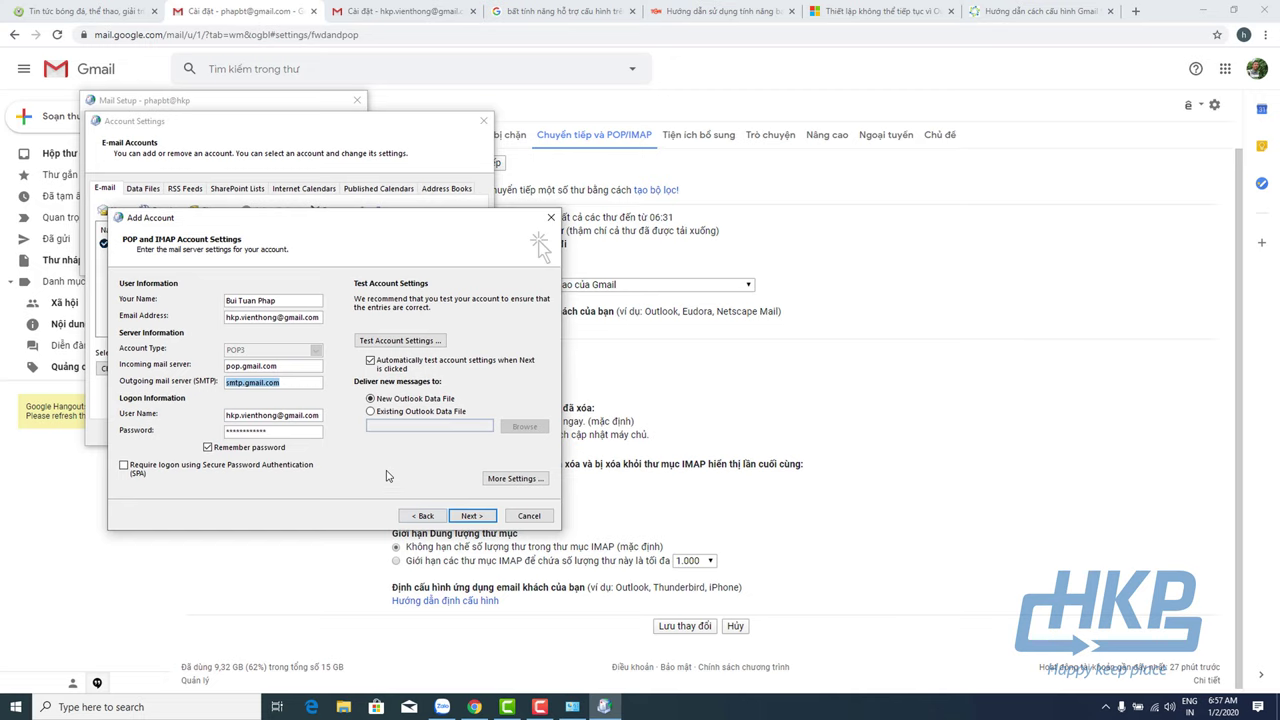
click(508, 478)
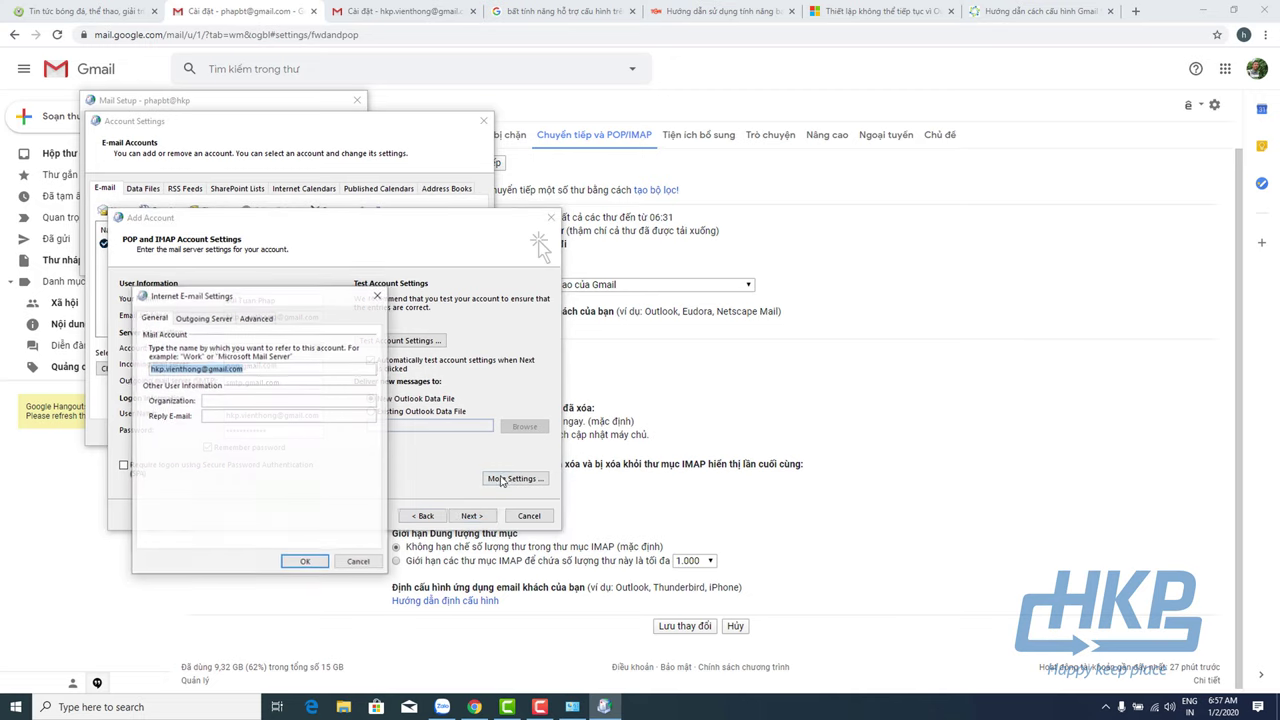
click(252, 318)
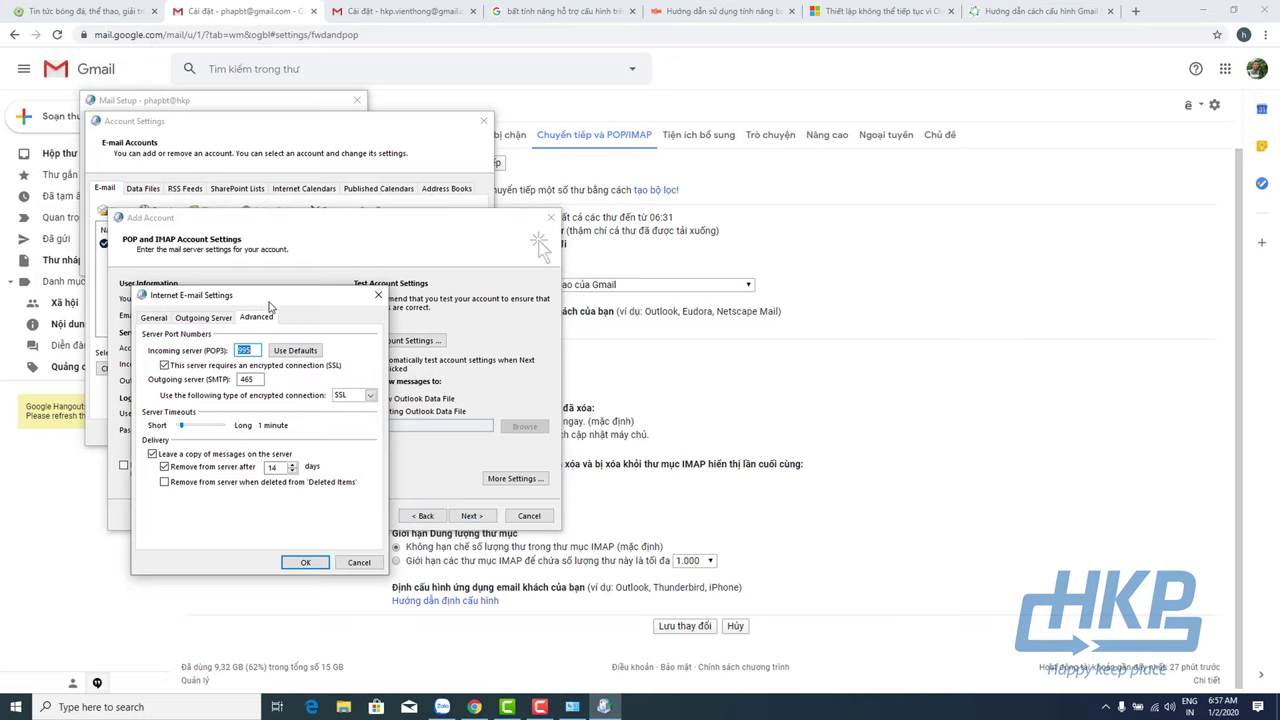
drag(271, 304, 294, 228)
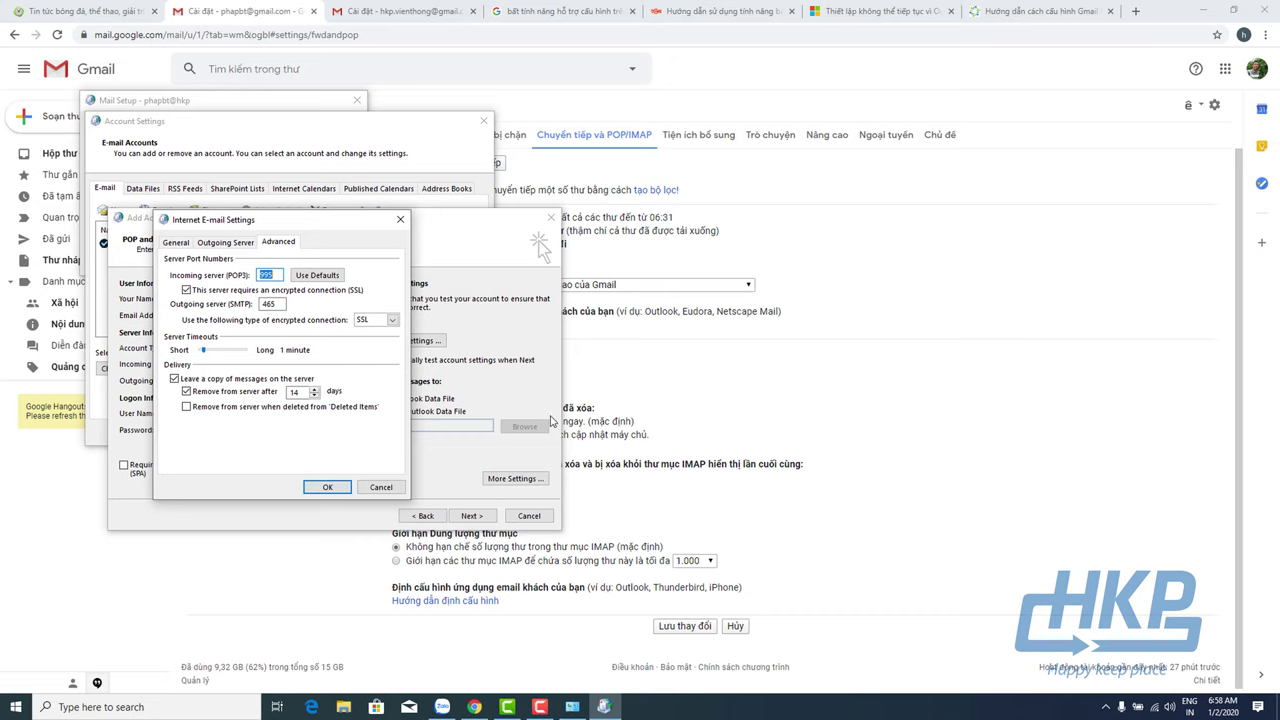
click(910, 341)
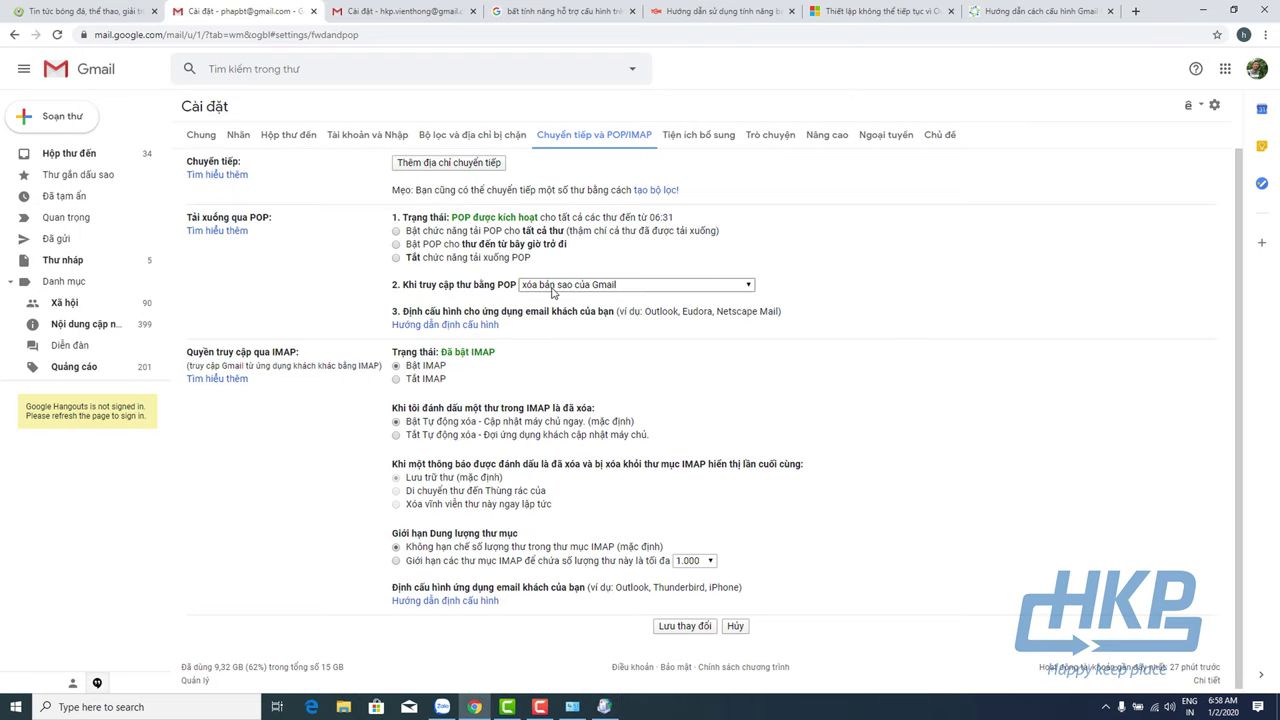
Step: Compare POP-accessed mail options and set Gmail's copy to 'xóa bản sao của Gmail'
click(554, 288)
click(557, 298)
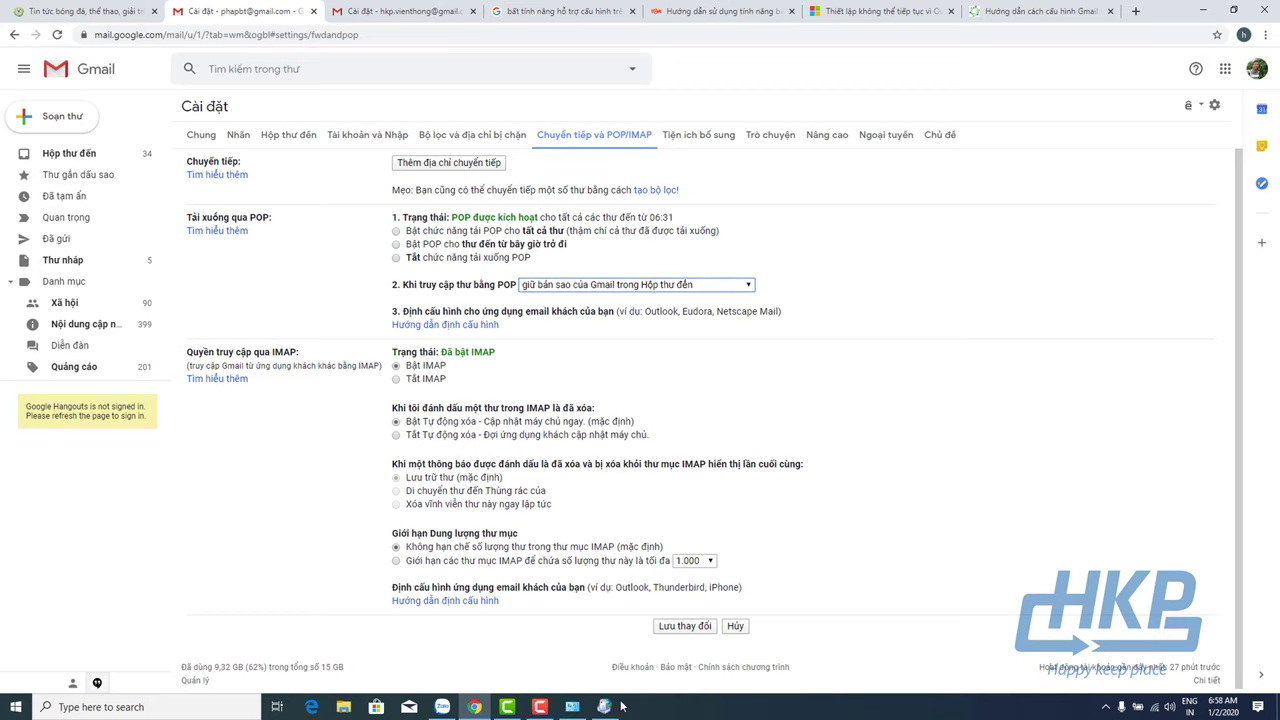
click(604, 706)
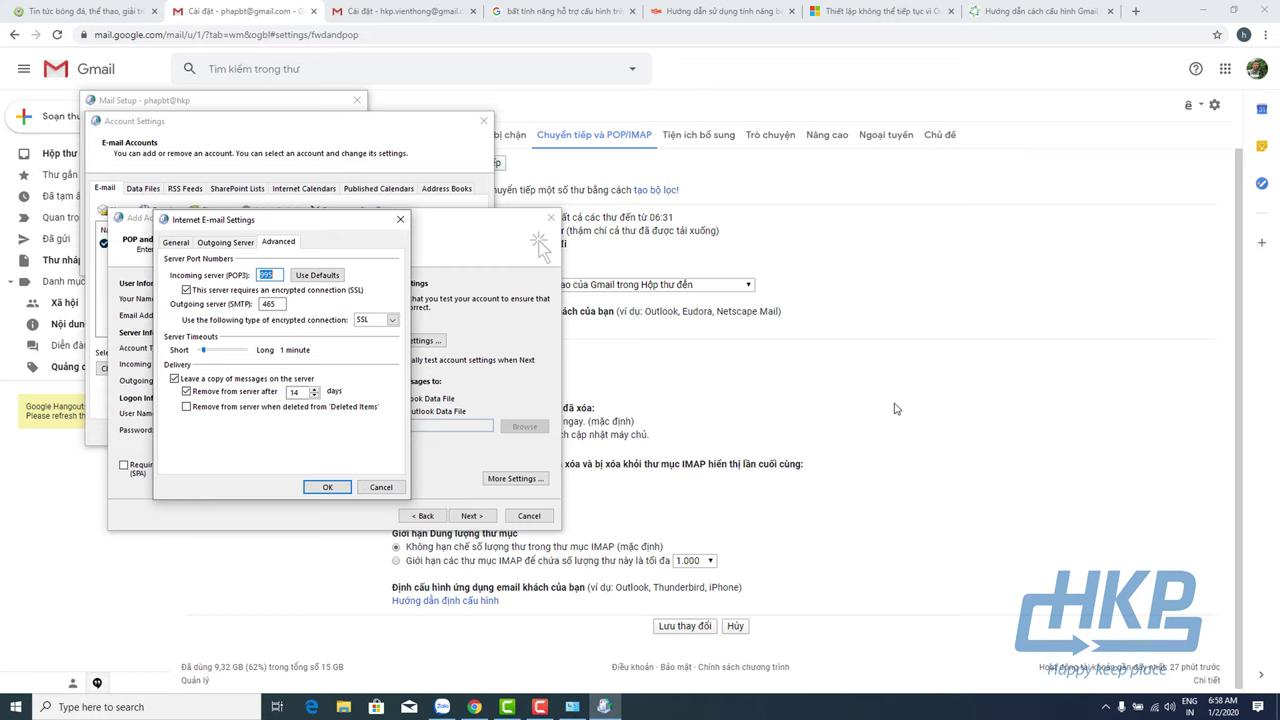
click(977, 418)
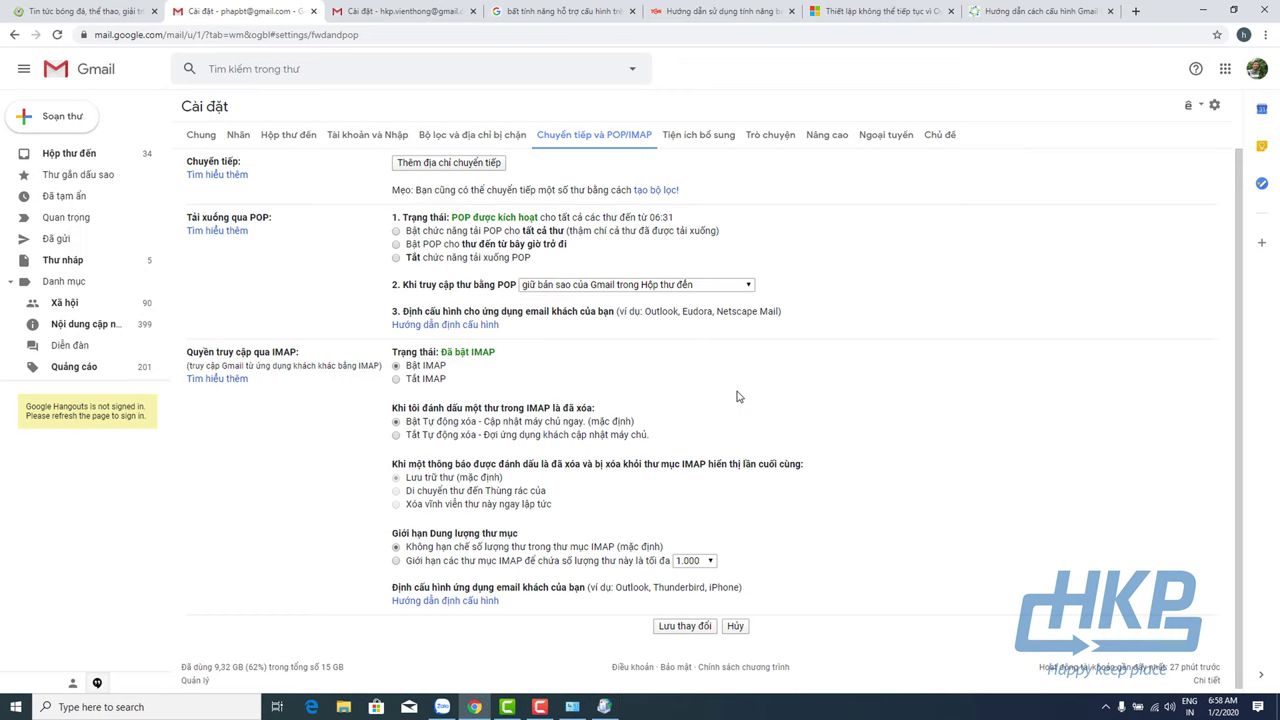
click(715, 288)
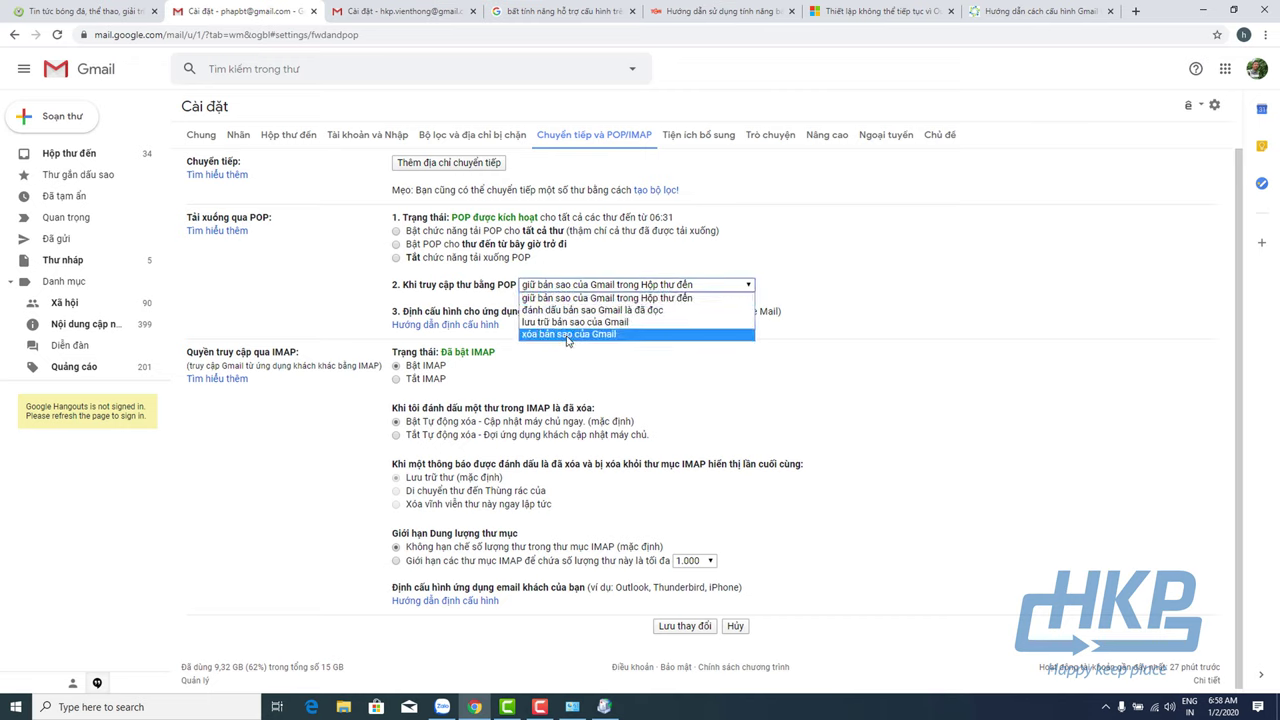
click(567, 336)
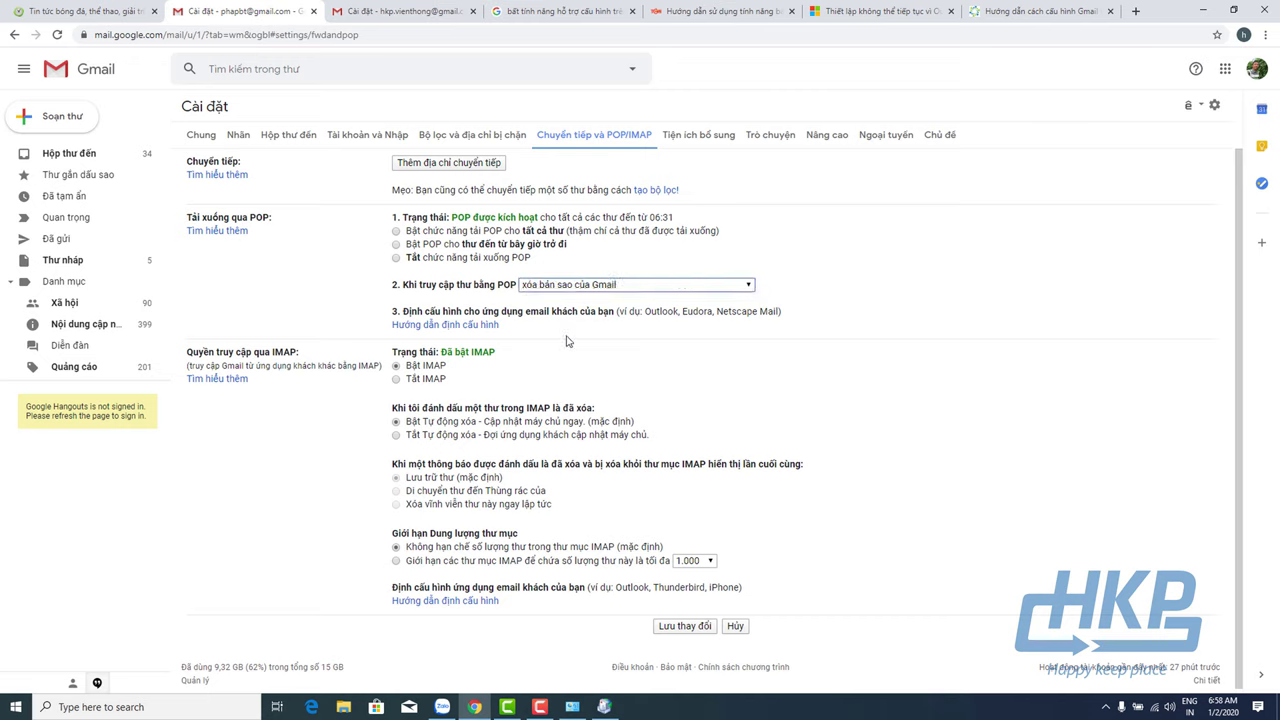
click(414, 12)
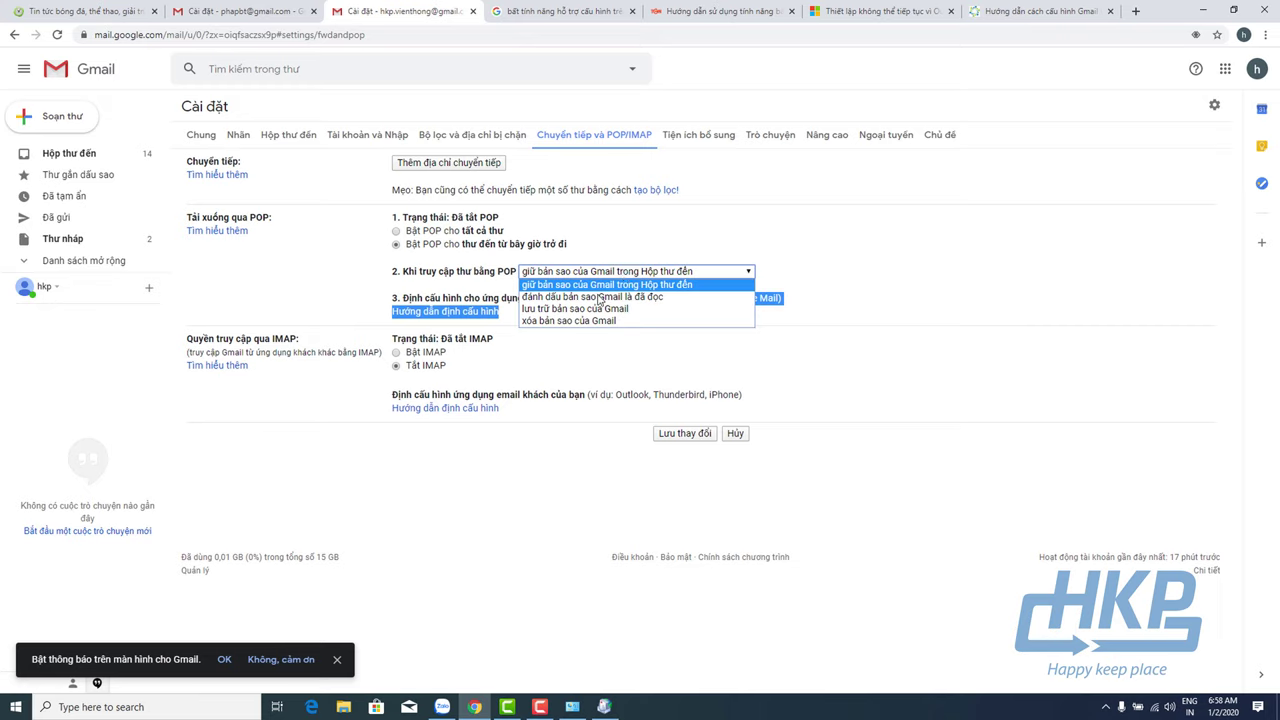
Step: Set POP to 'xóa bản sao của Gmail', enable 'Bật IMAP', and save the Gmail settings
click(576, 321)
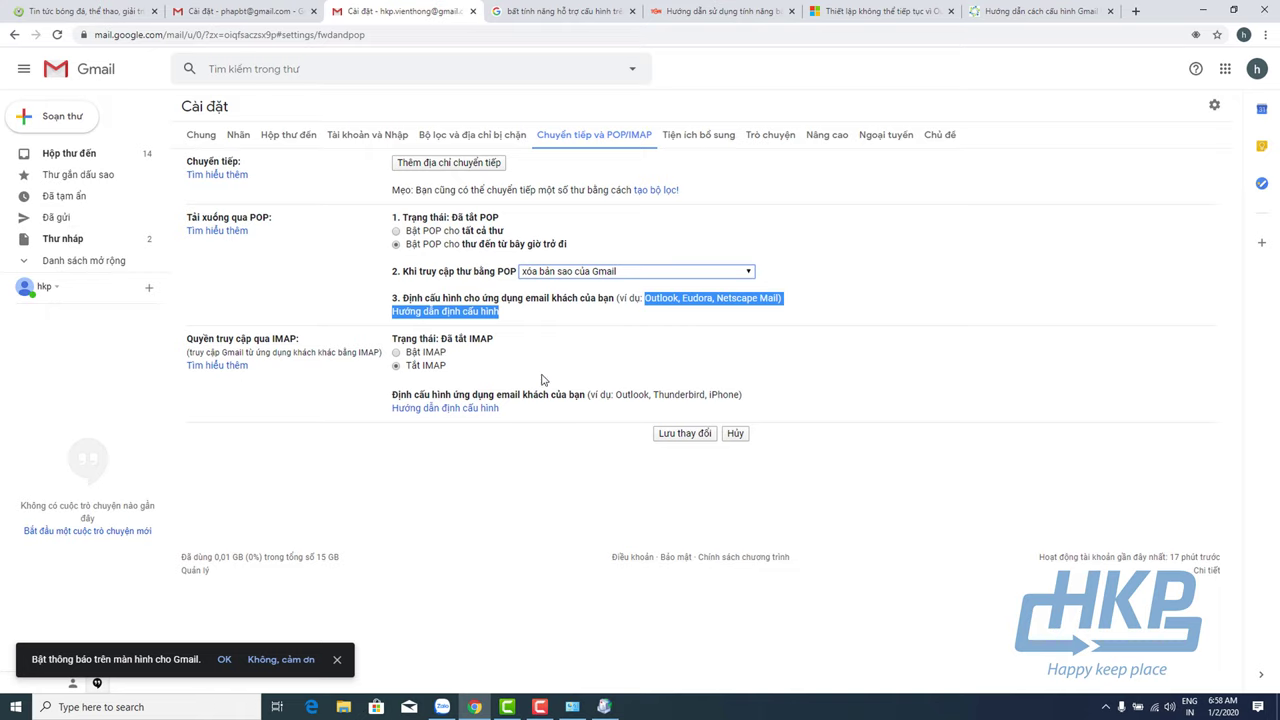
click(432, 355)
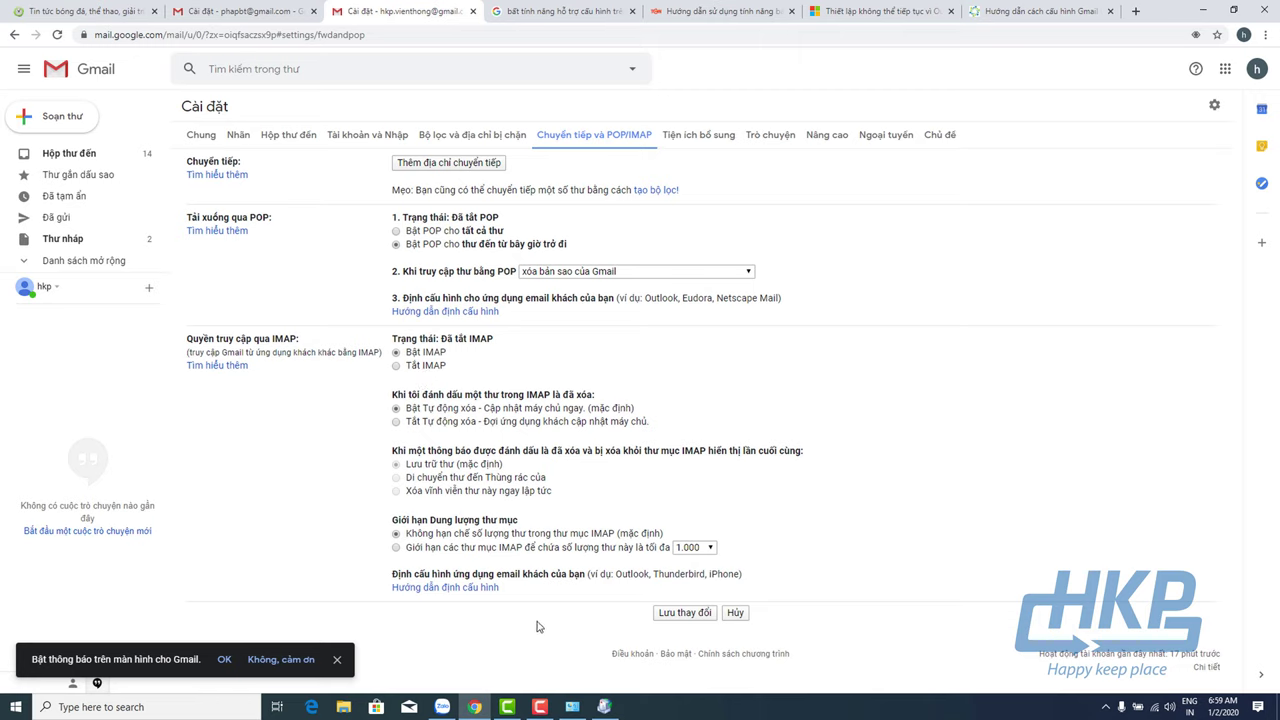
click(685, 613)
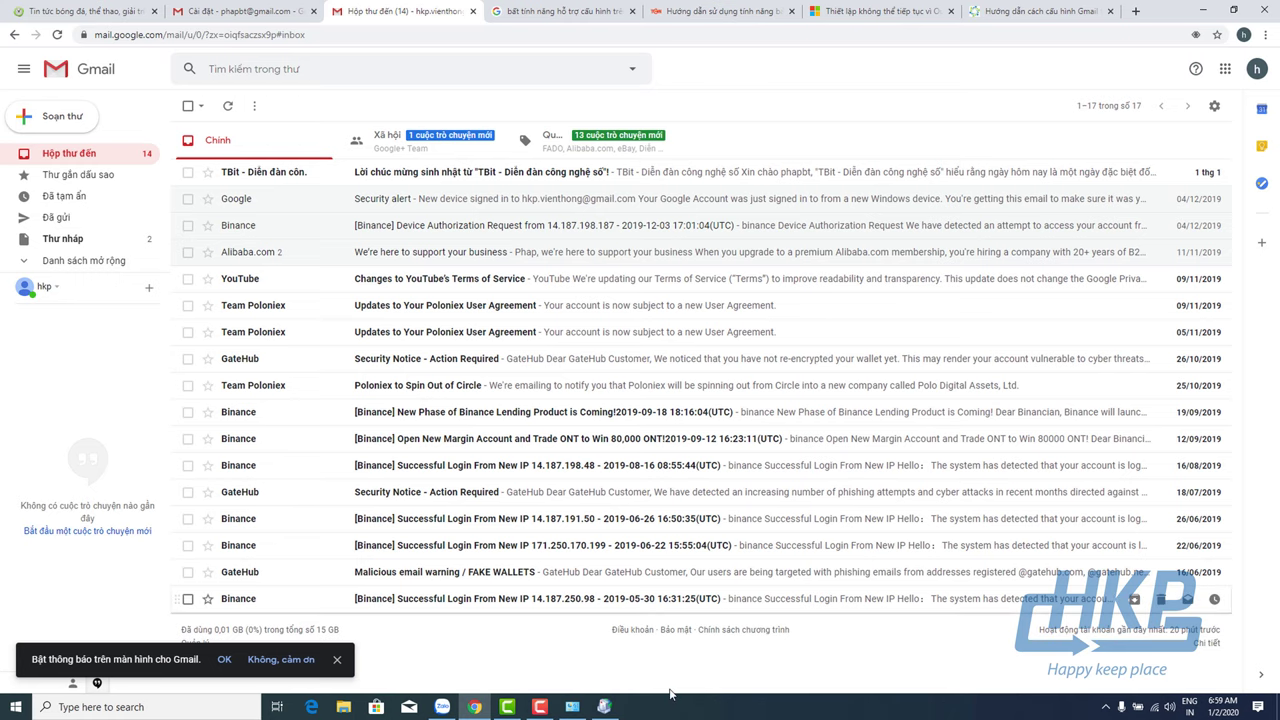
Step: Review Outlook's General and Outgoing Server settings for SMTP authentication, then confirm them
click(604, 707)
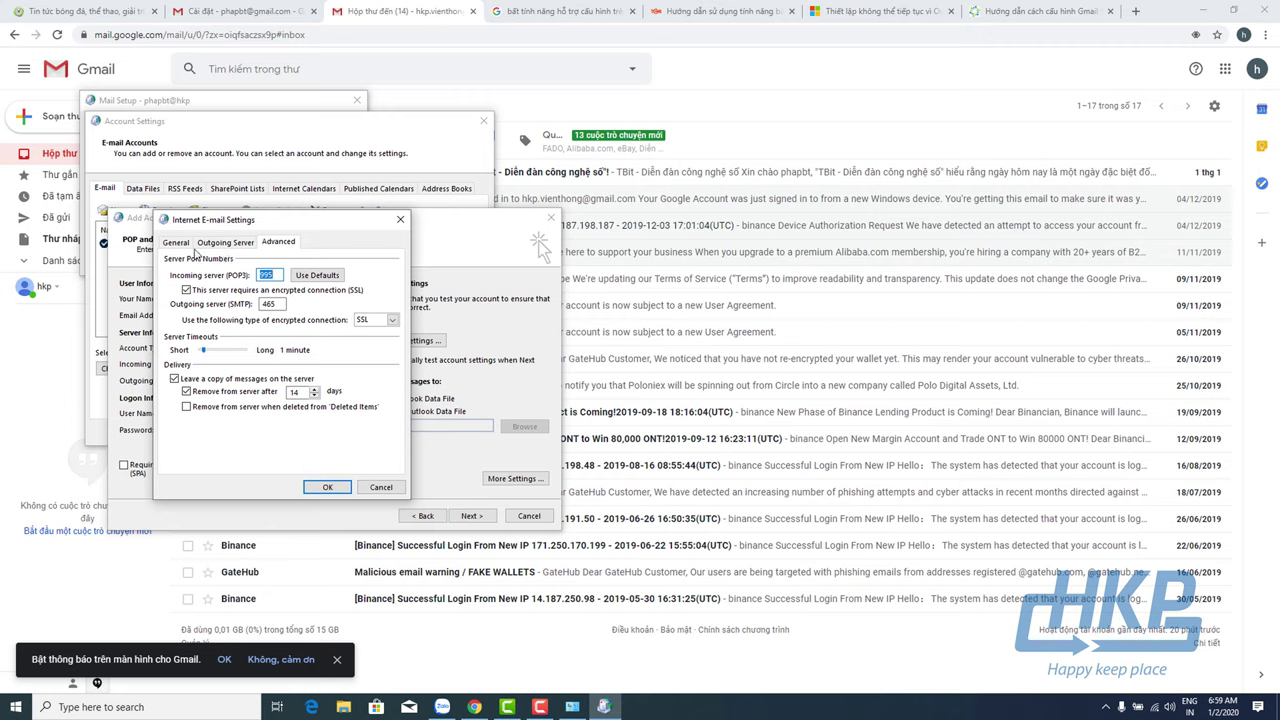
click(176, 243)
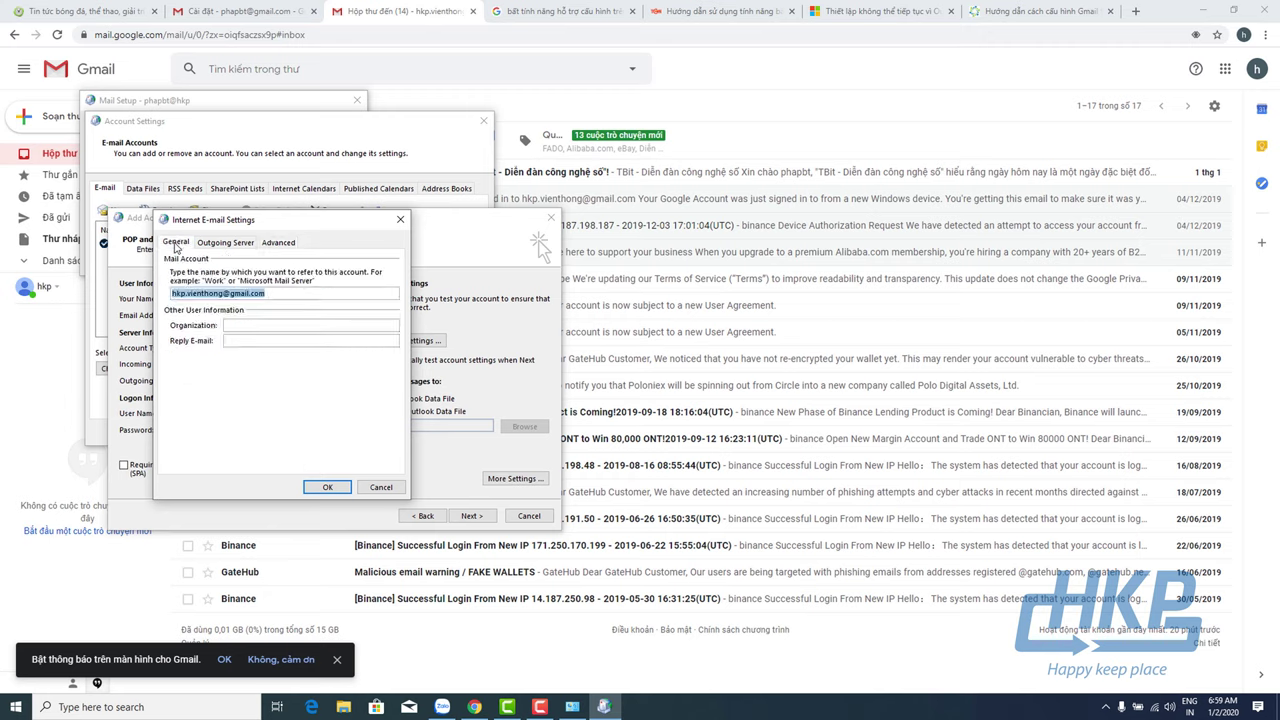
click(227, 243)
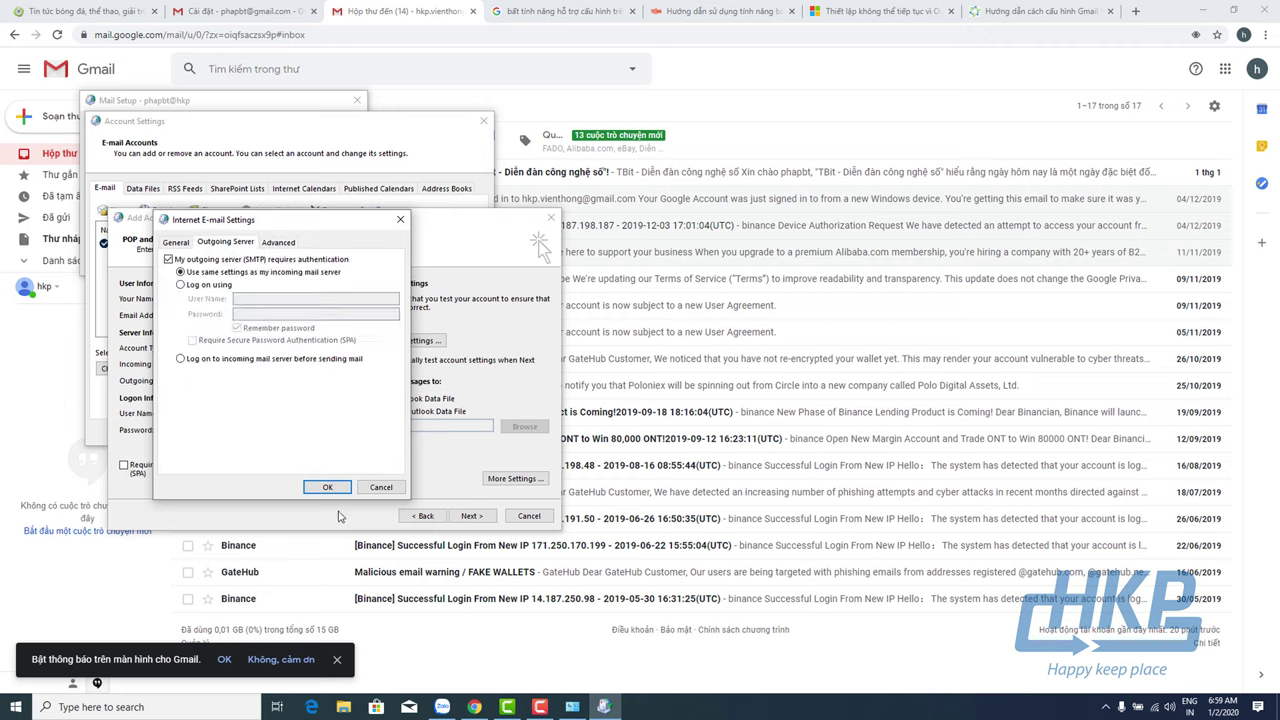
click(328, 487)
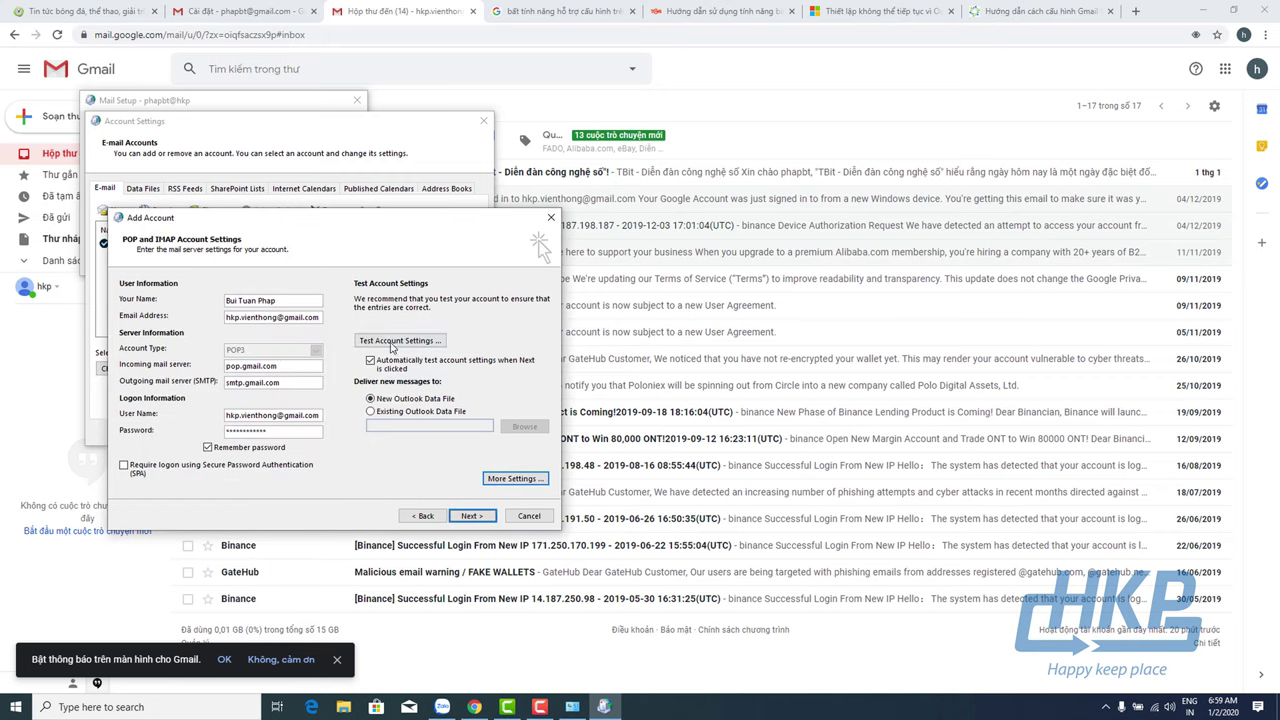
Step: Run Outlook's Test Account Settings and dismiss the pop.gmail.com password prompts
click(395, 342)
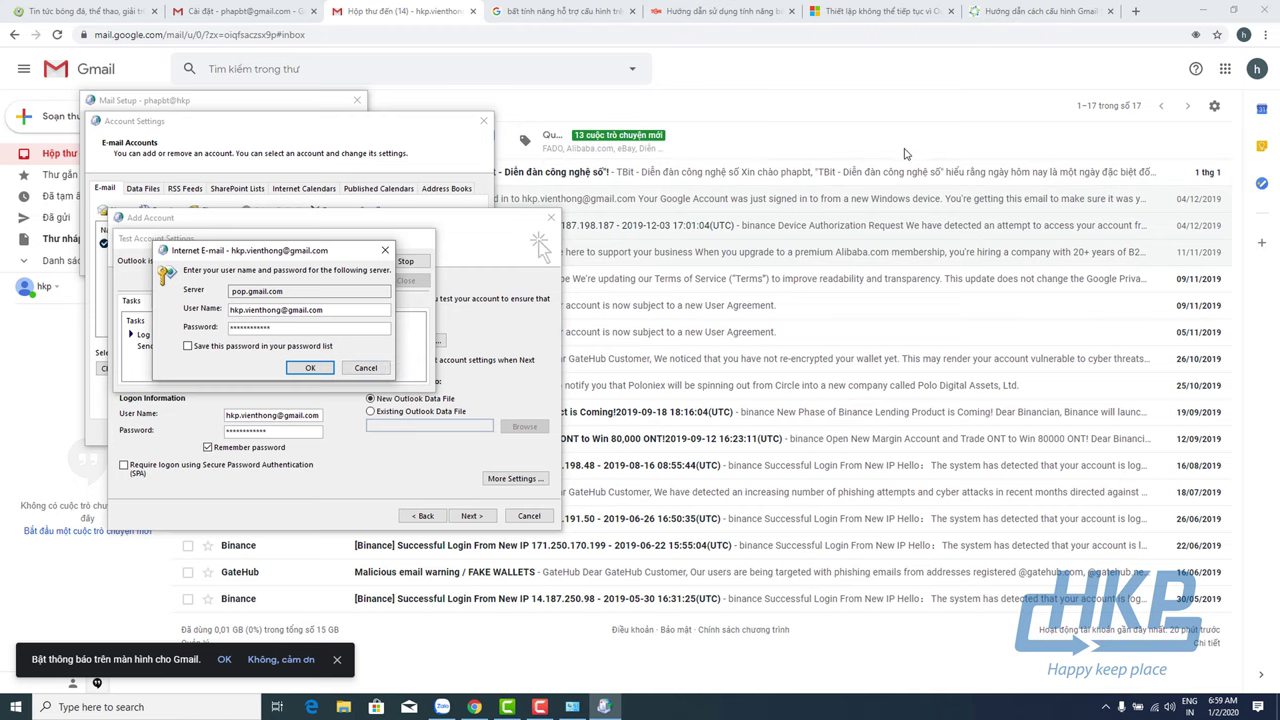
click(908, 152)
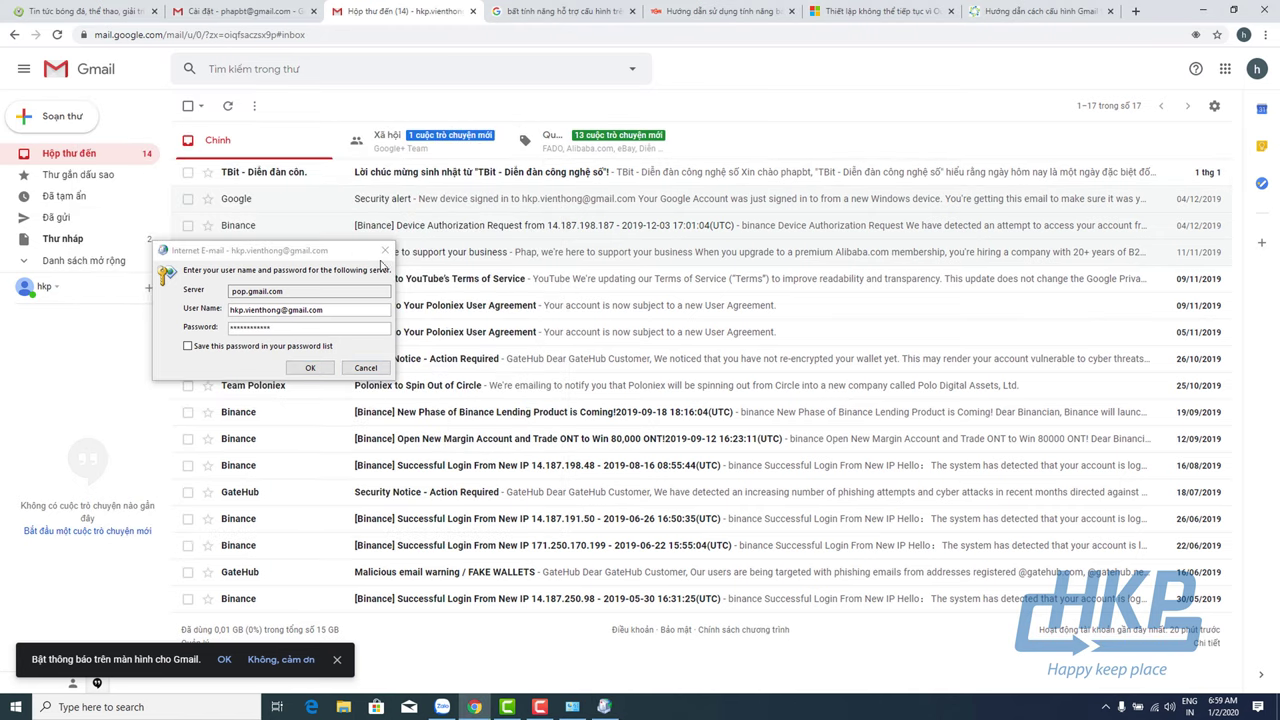
click(384, 251)
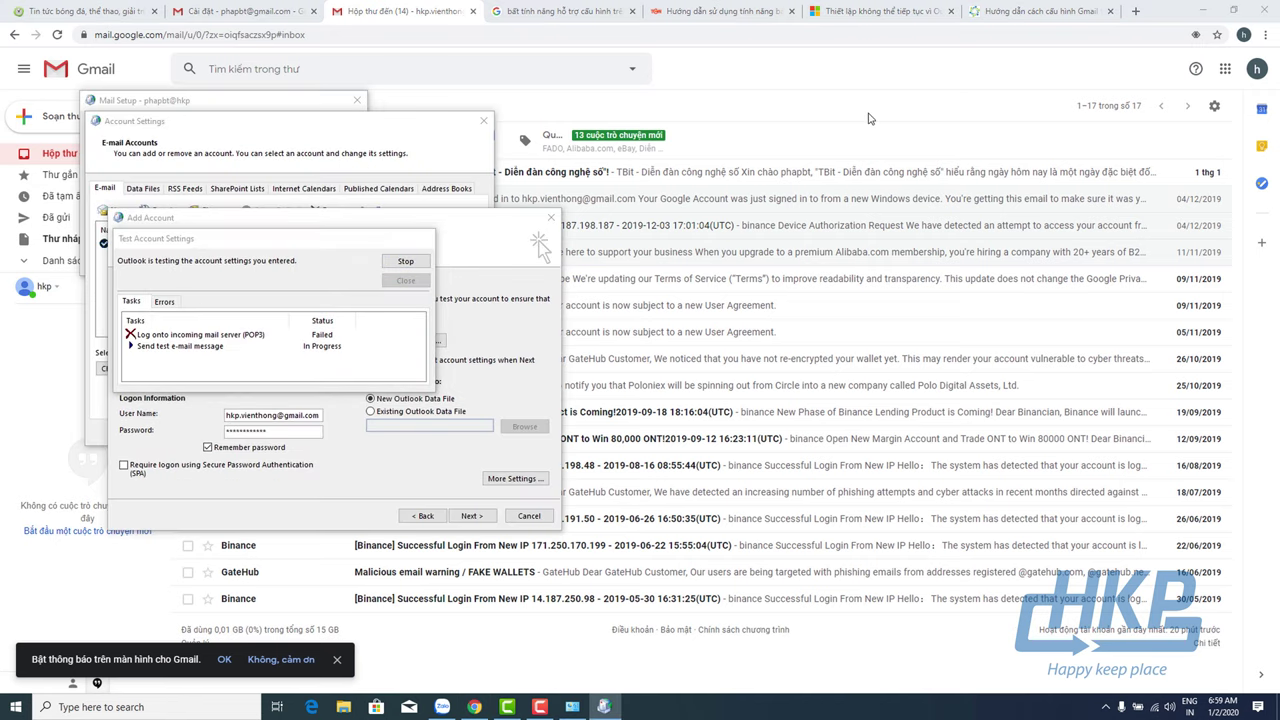
click(1091, 160)
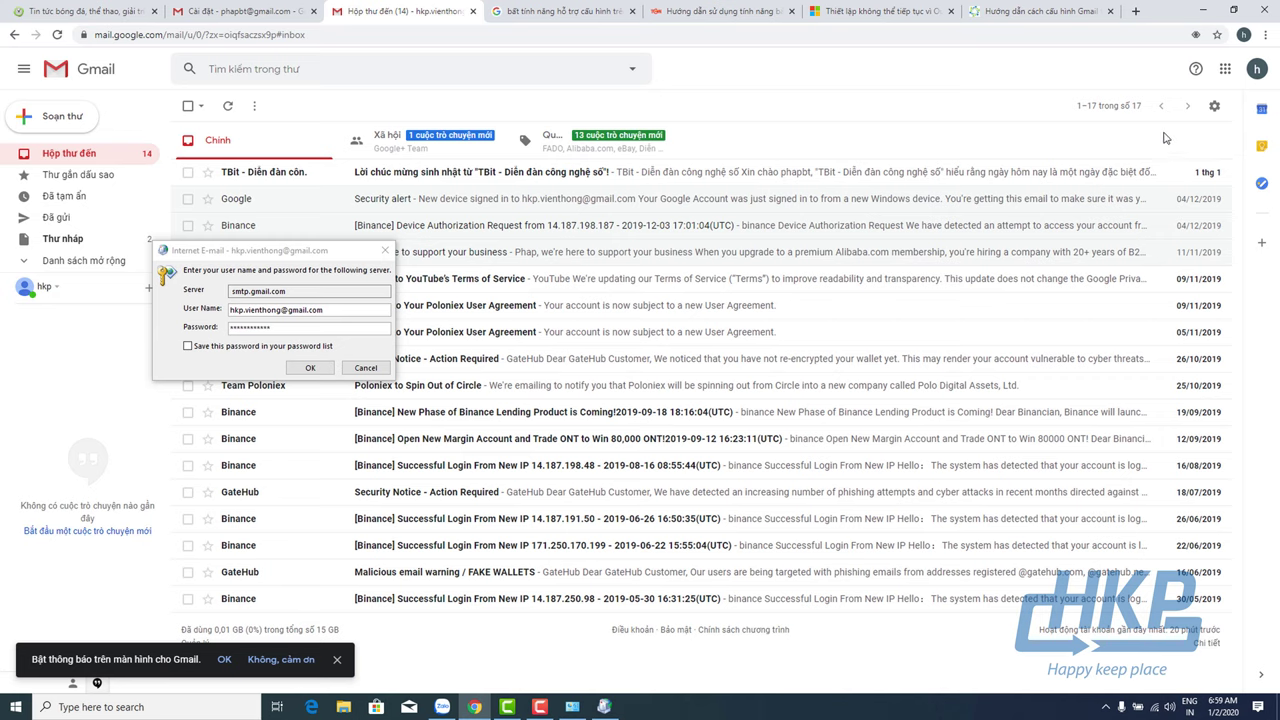
click(1257, 68)
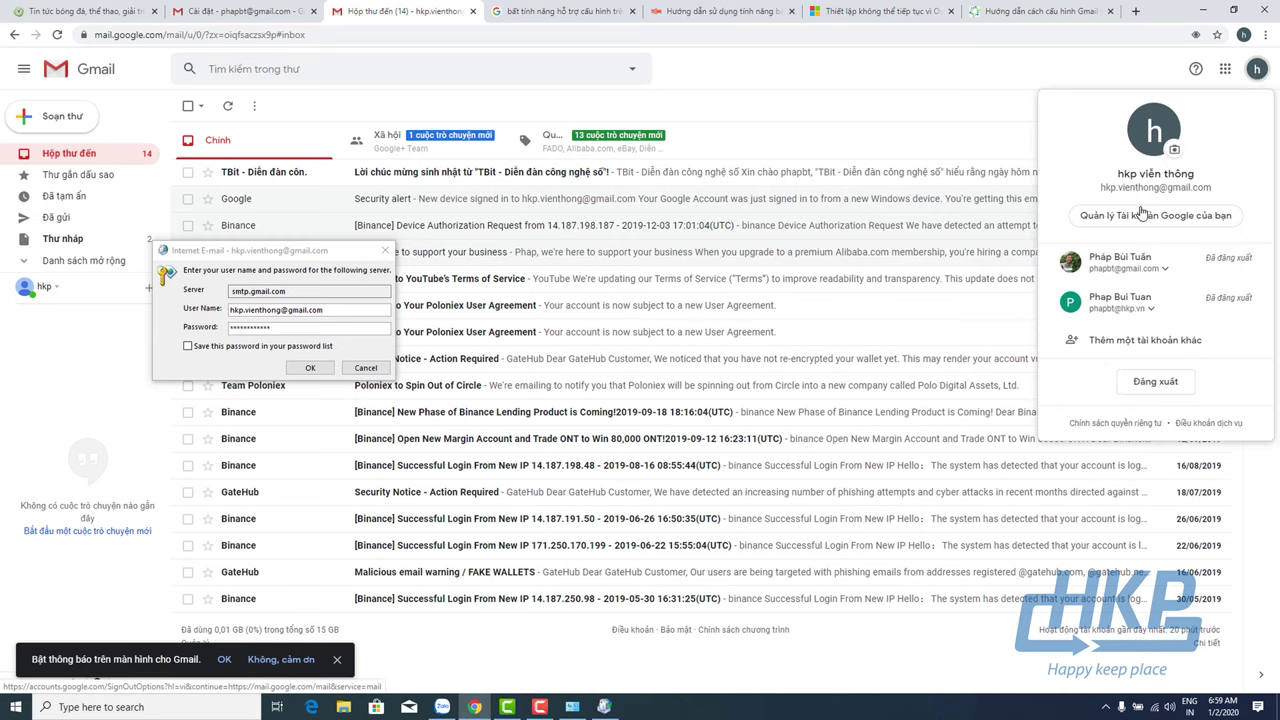
click(893, 100)
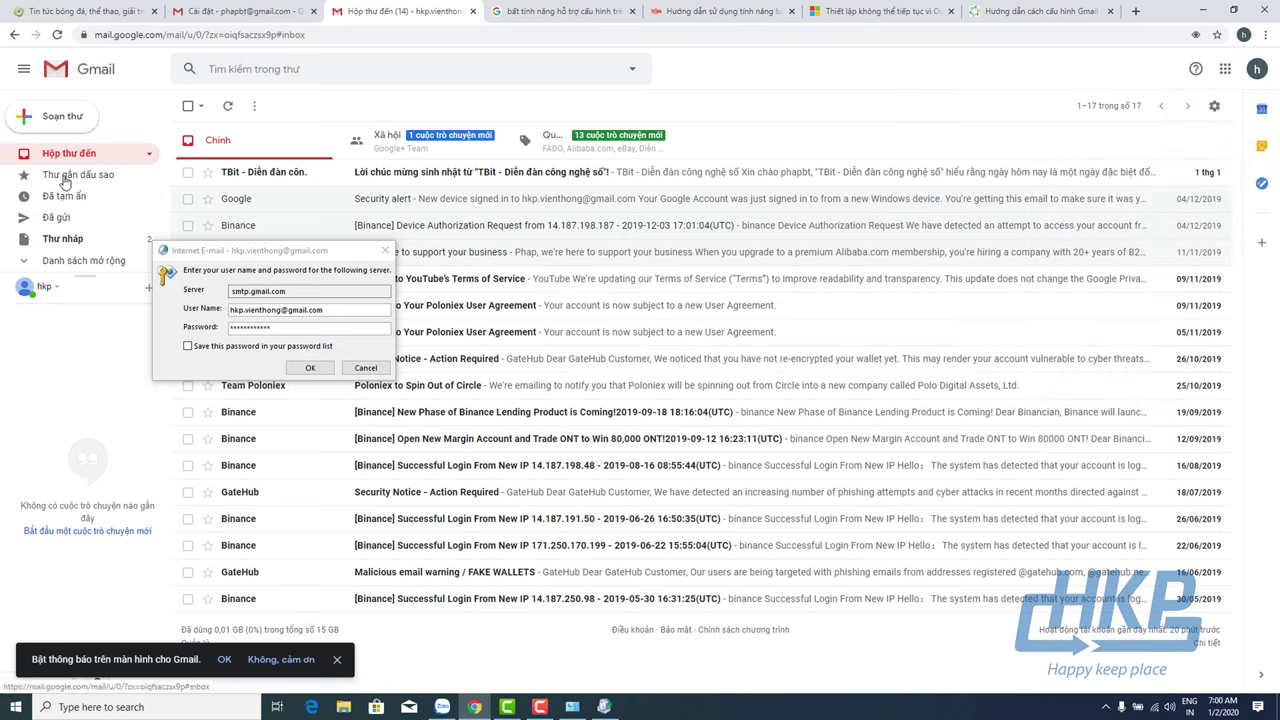
click(1257, 72)
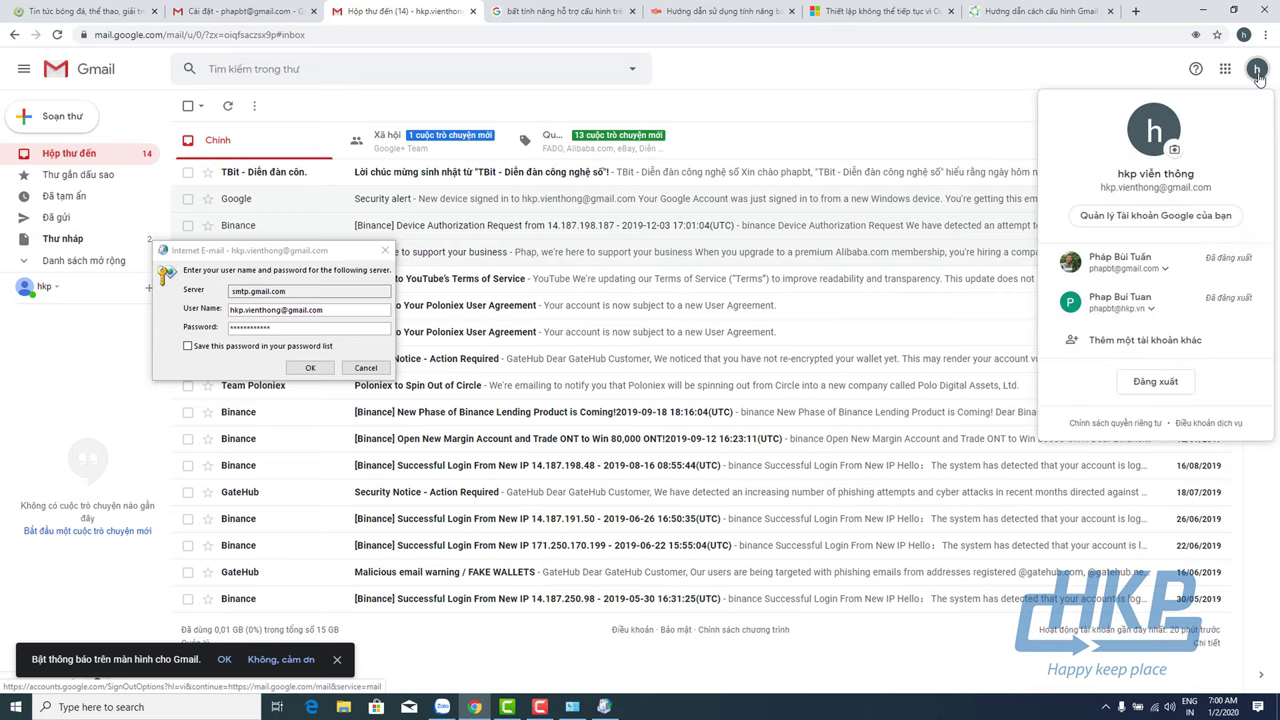
click(1165, 220)
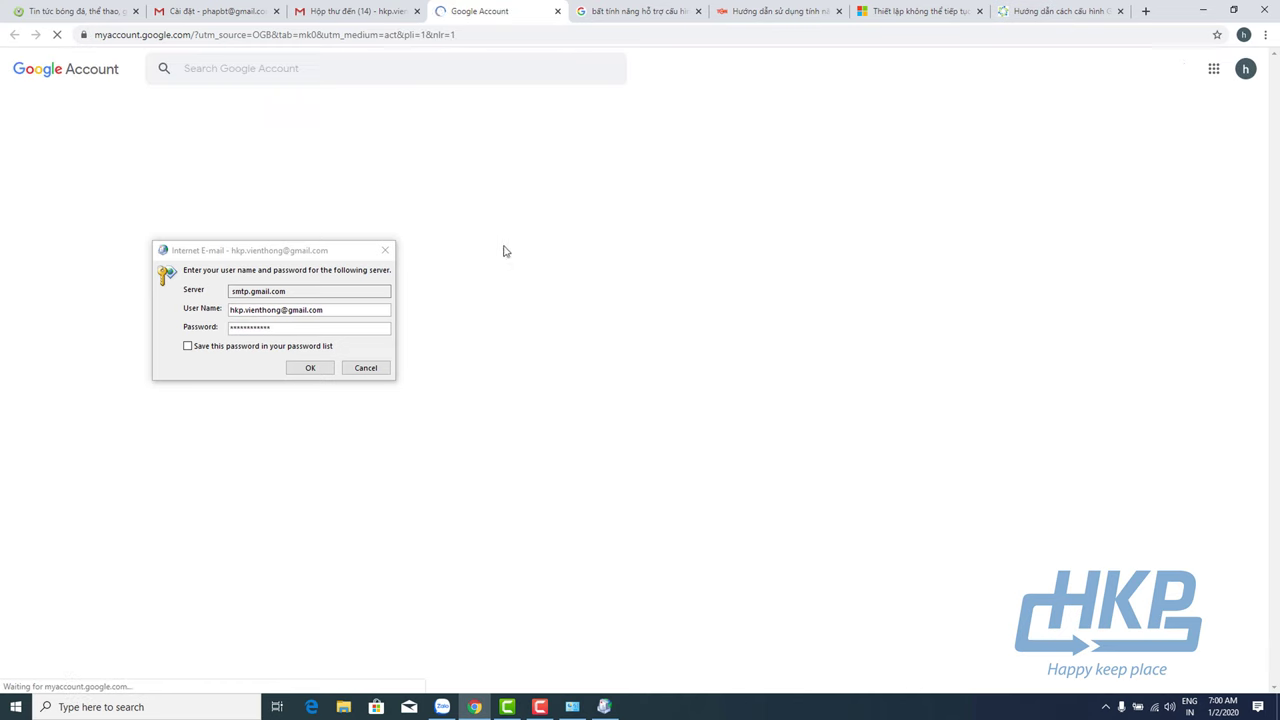
Step: Close the Outlook password prompt, check Google Account Security, then return to the Gmail tab
click(384, 251)
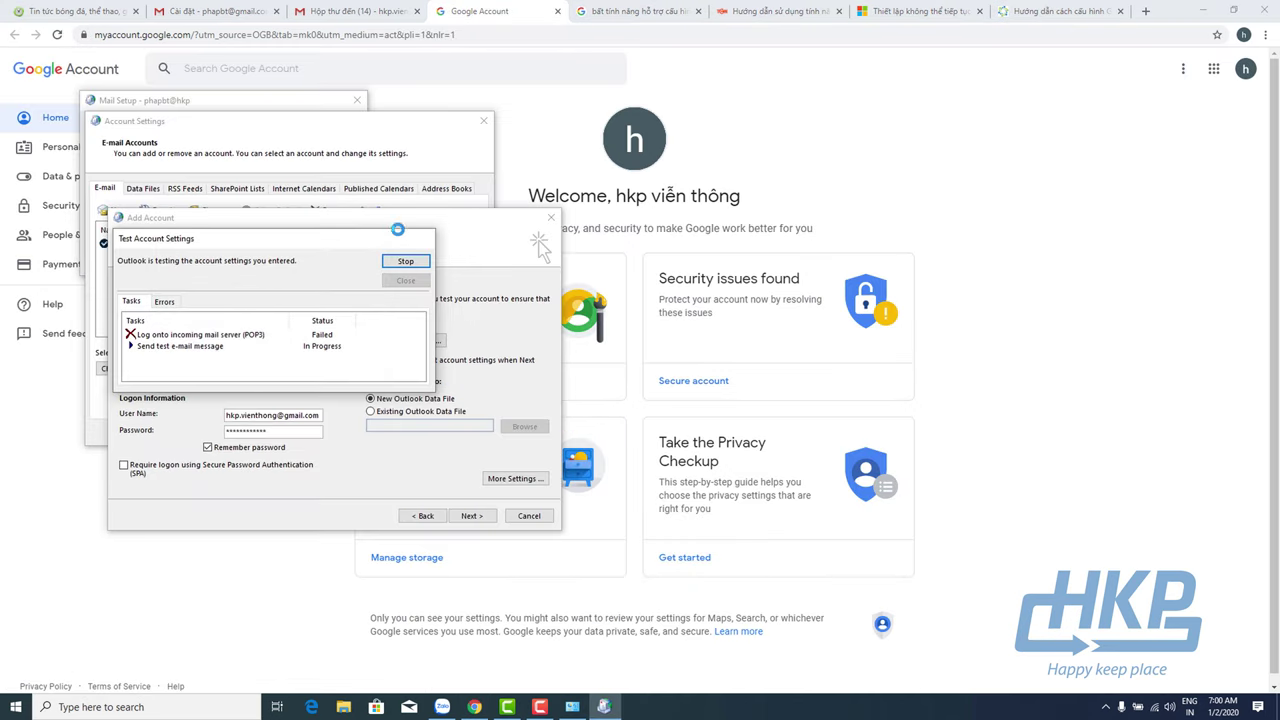
click(938, 184)
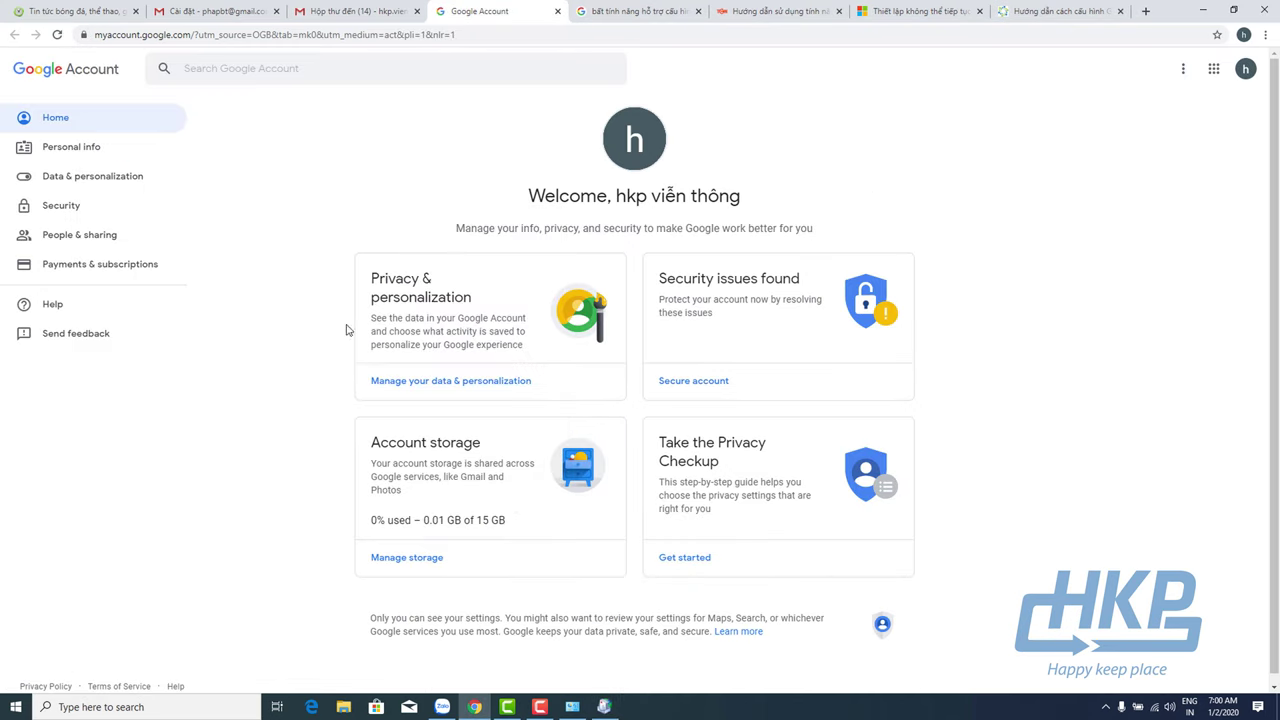
click(62, 206)
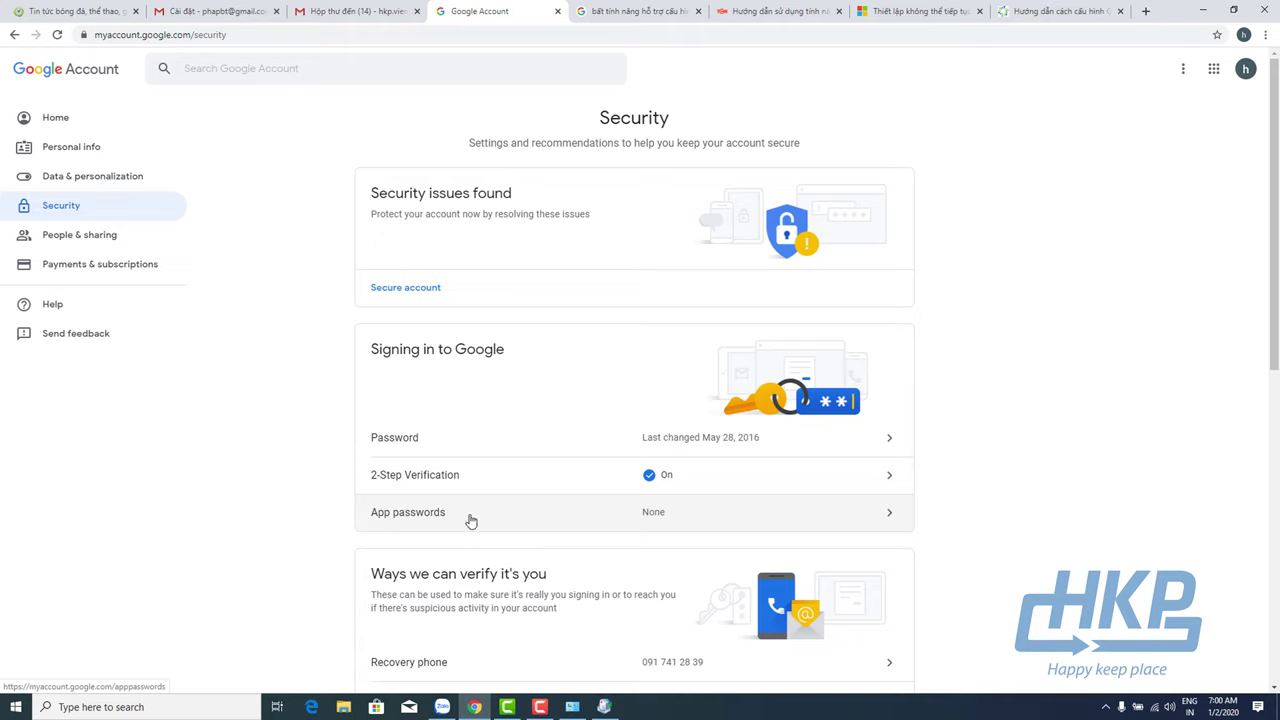
click(215, 11)
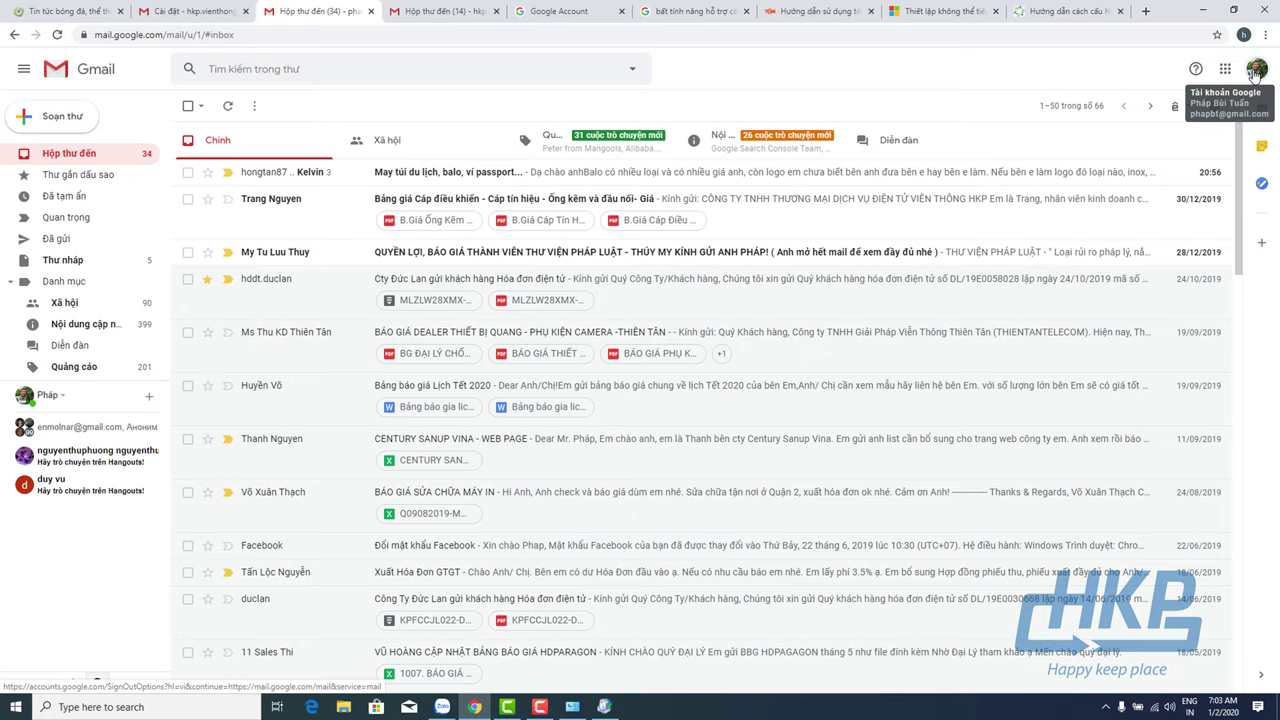
Step: Open this account's Google Account page from the avatar and go to Bảo mật
click(1254, 76)
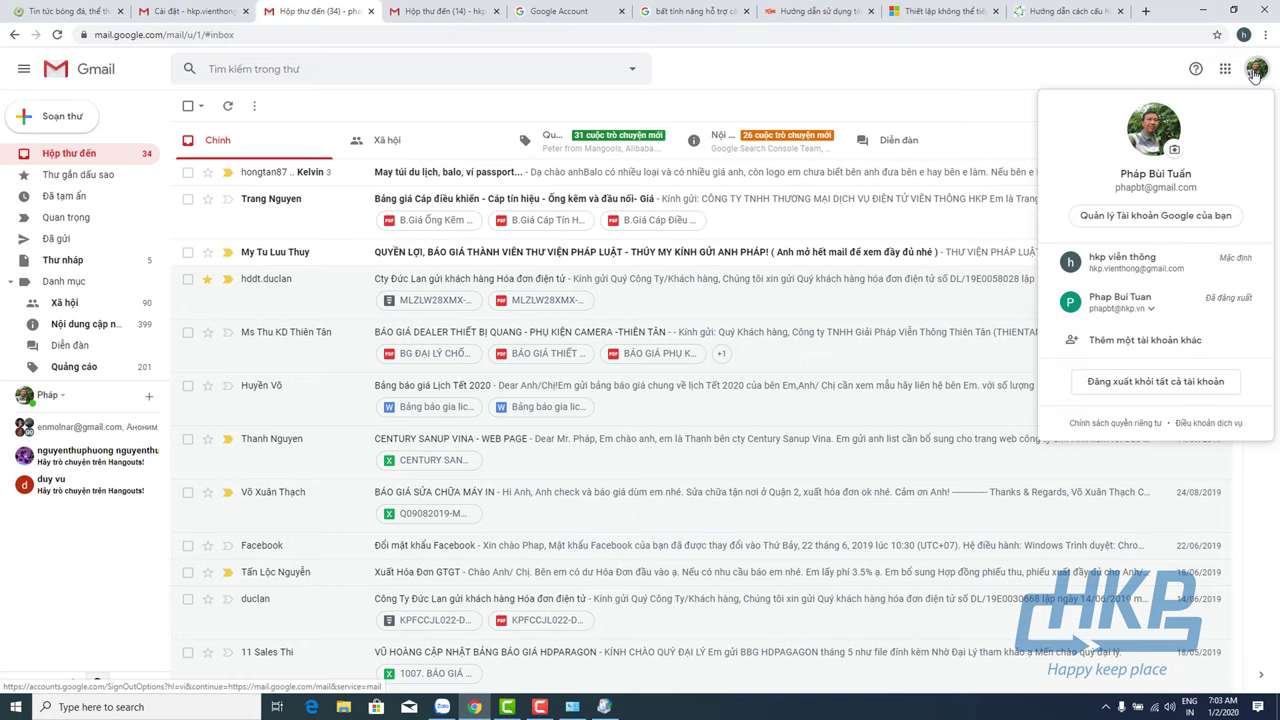
click(1137, 218)
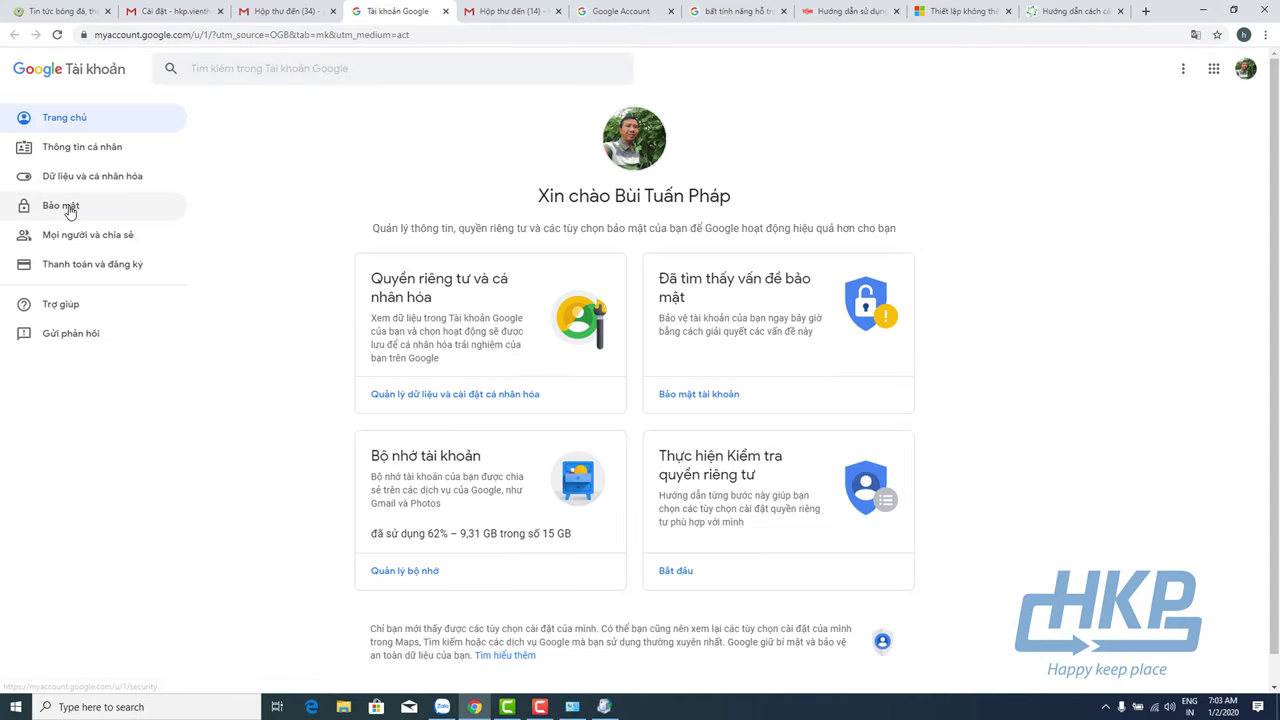
click(69, 207)
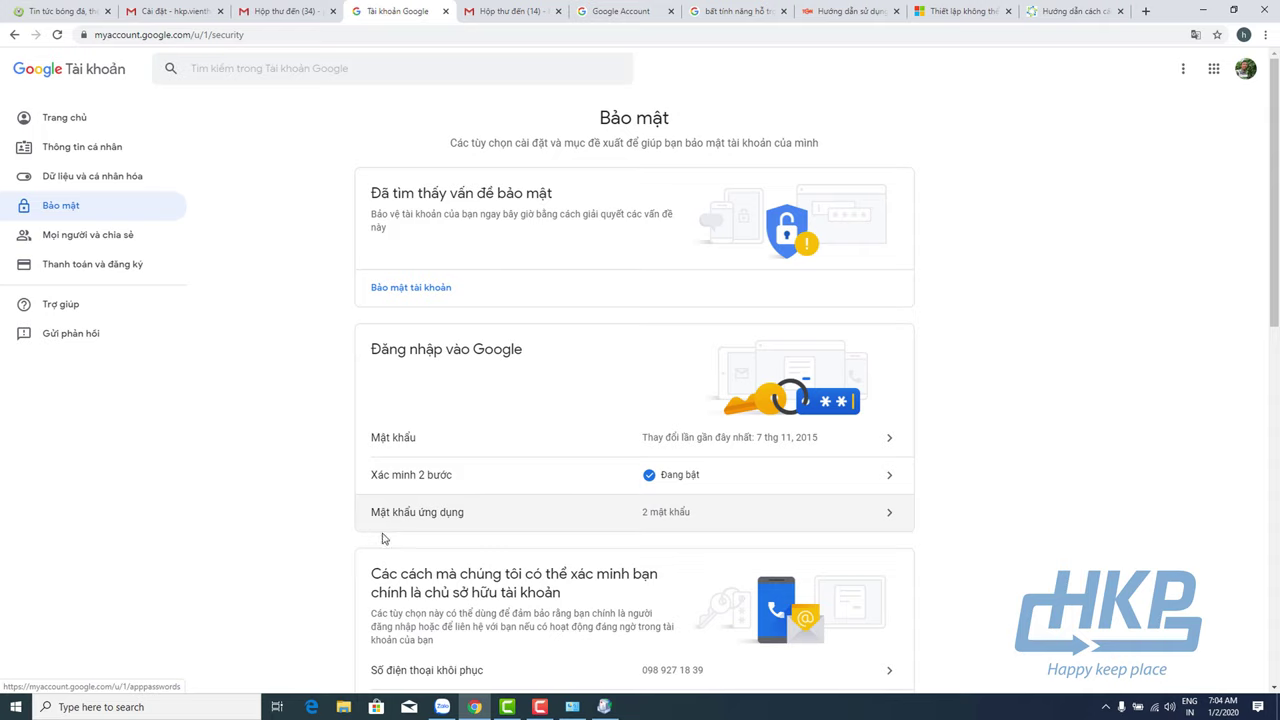
click(455, 519)
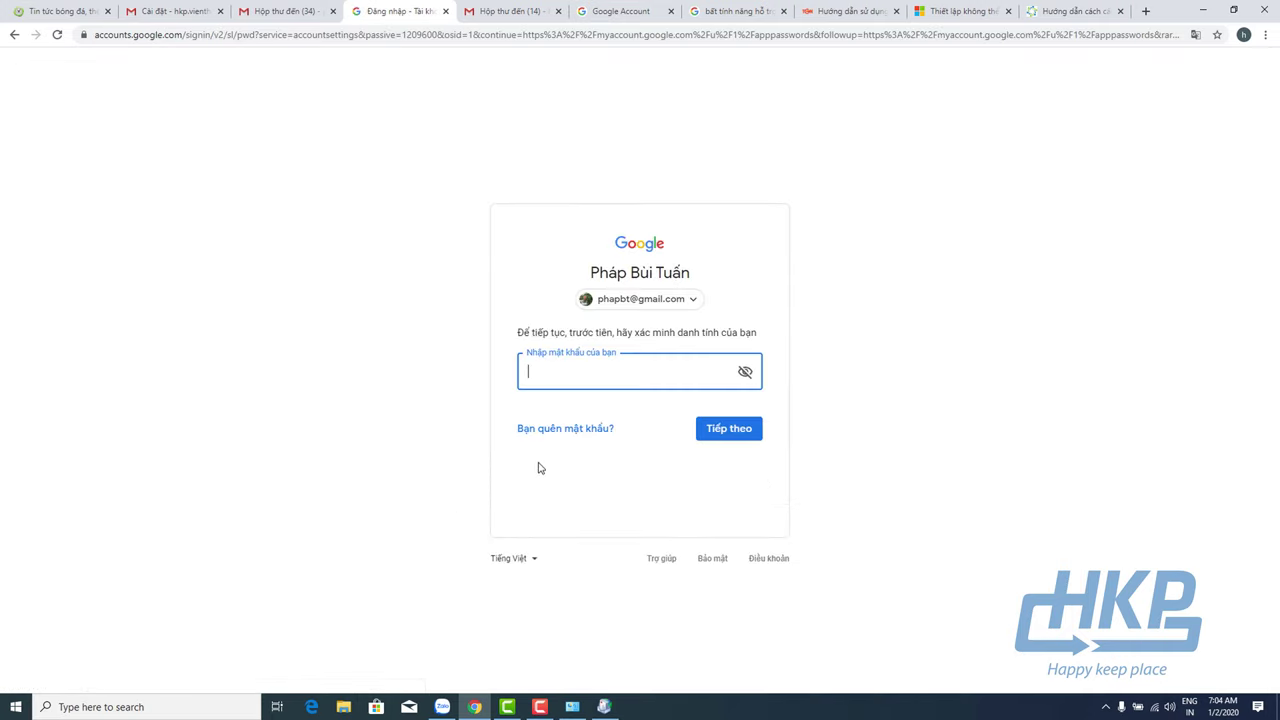
click(446, 11)
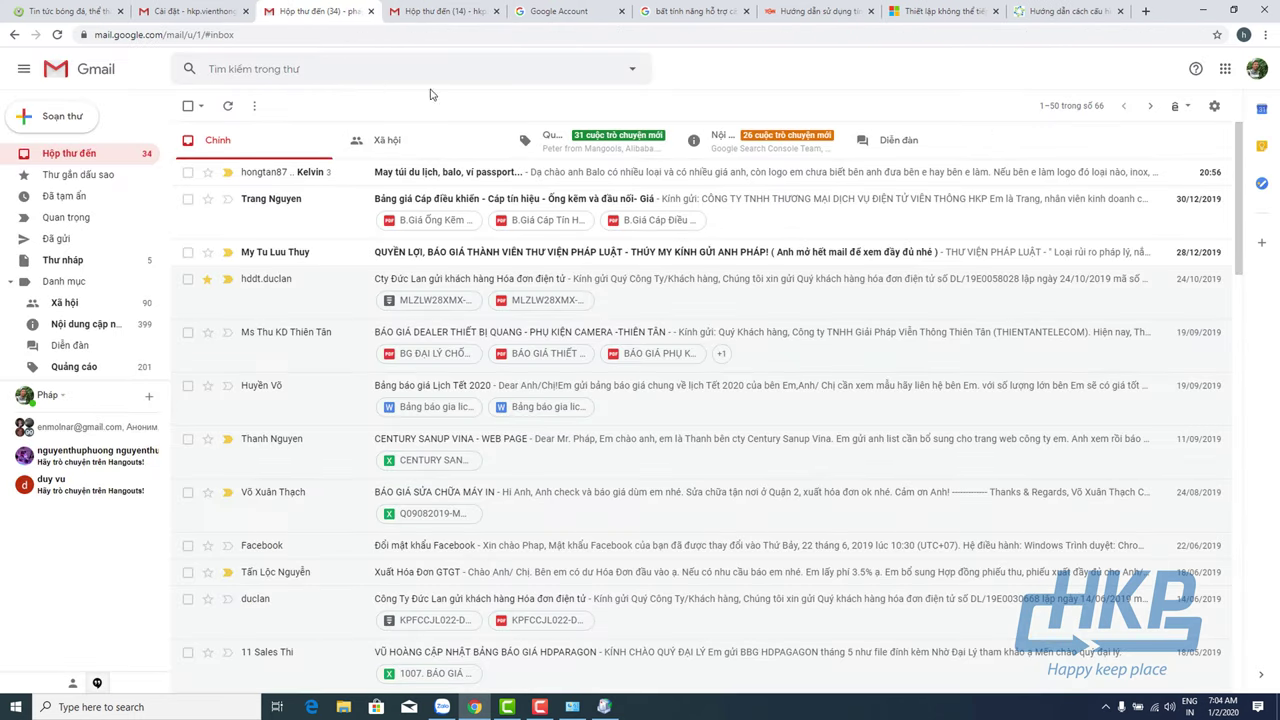
click(1257, 68)
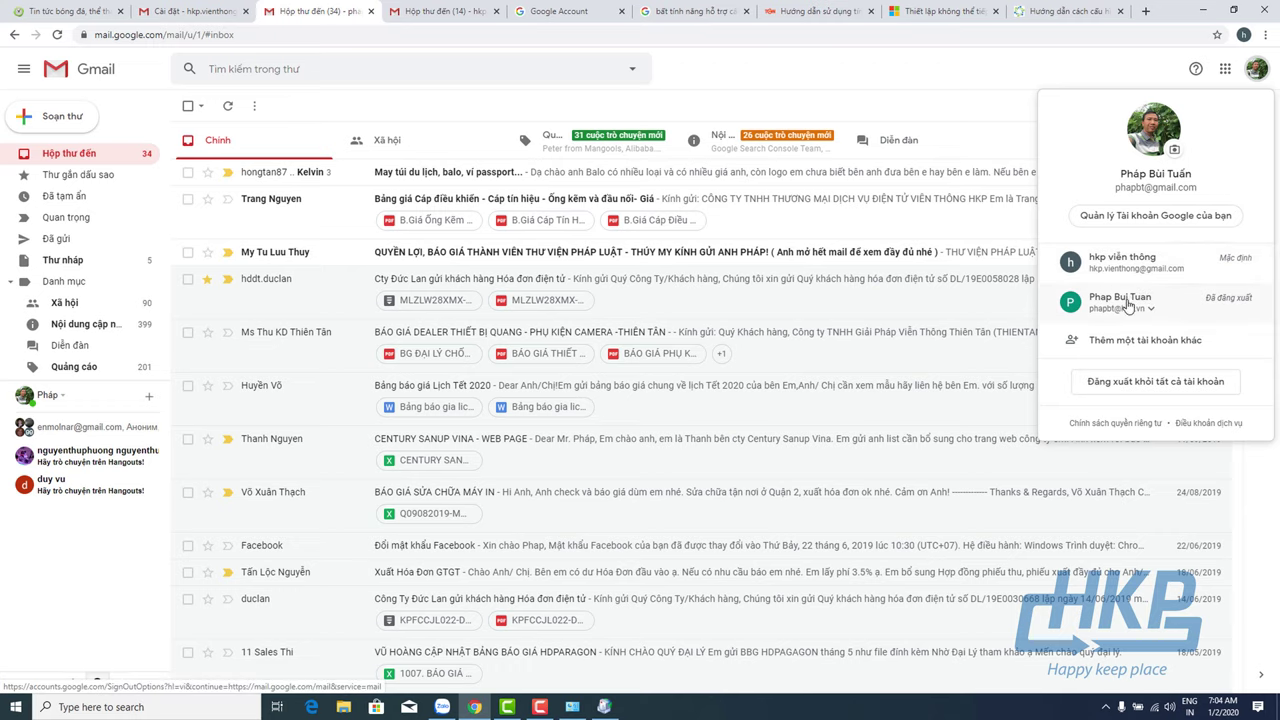
click(1152, 219)
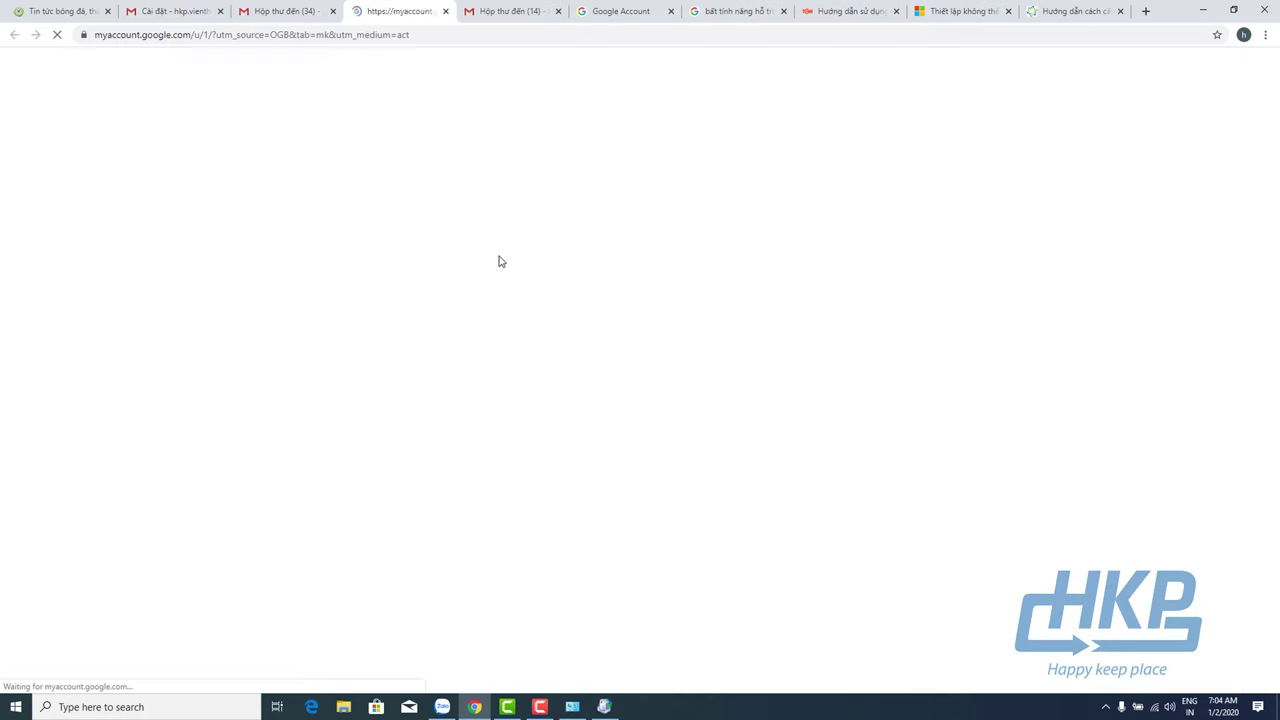
click(60, 205)
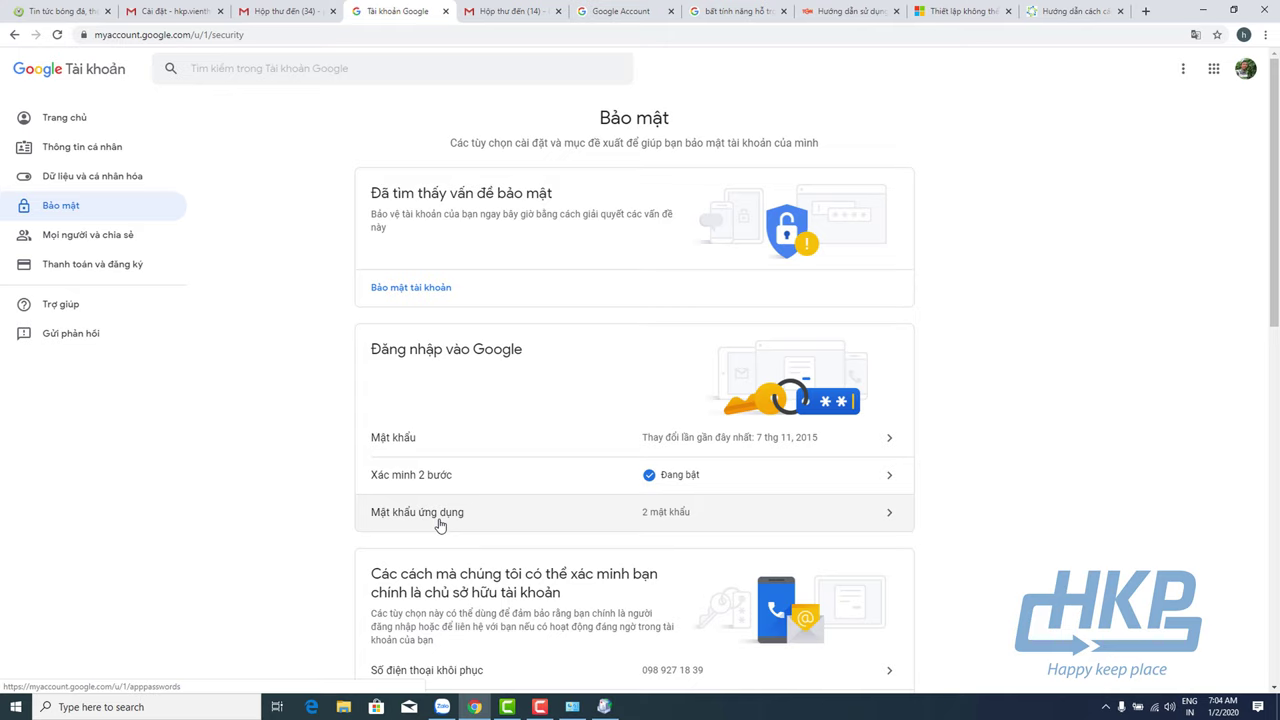
Step: Check Outlook's E-mail Accounts in Mail Setup, then bring up the 'Hộp thư đến (14)' Gmail tab
click(604, 707)
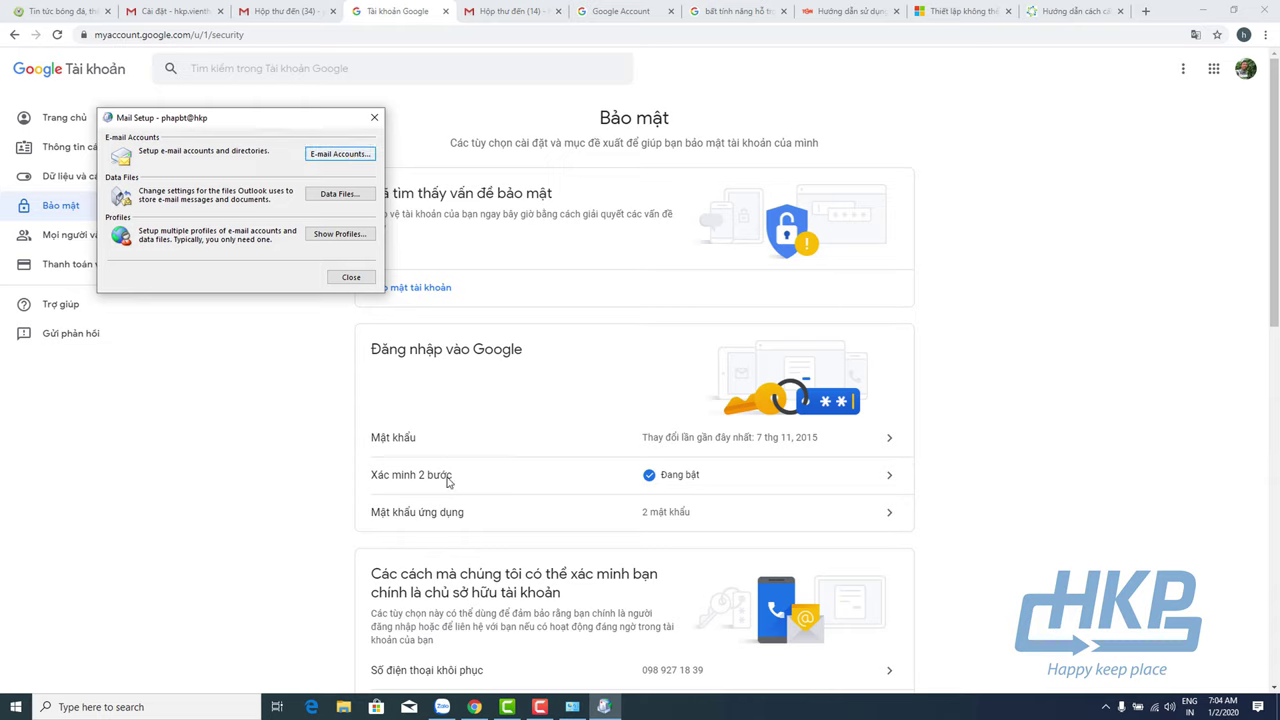
click(334, 156)
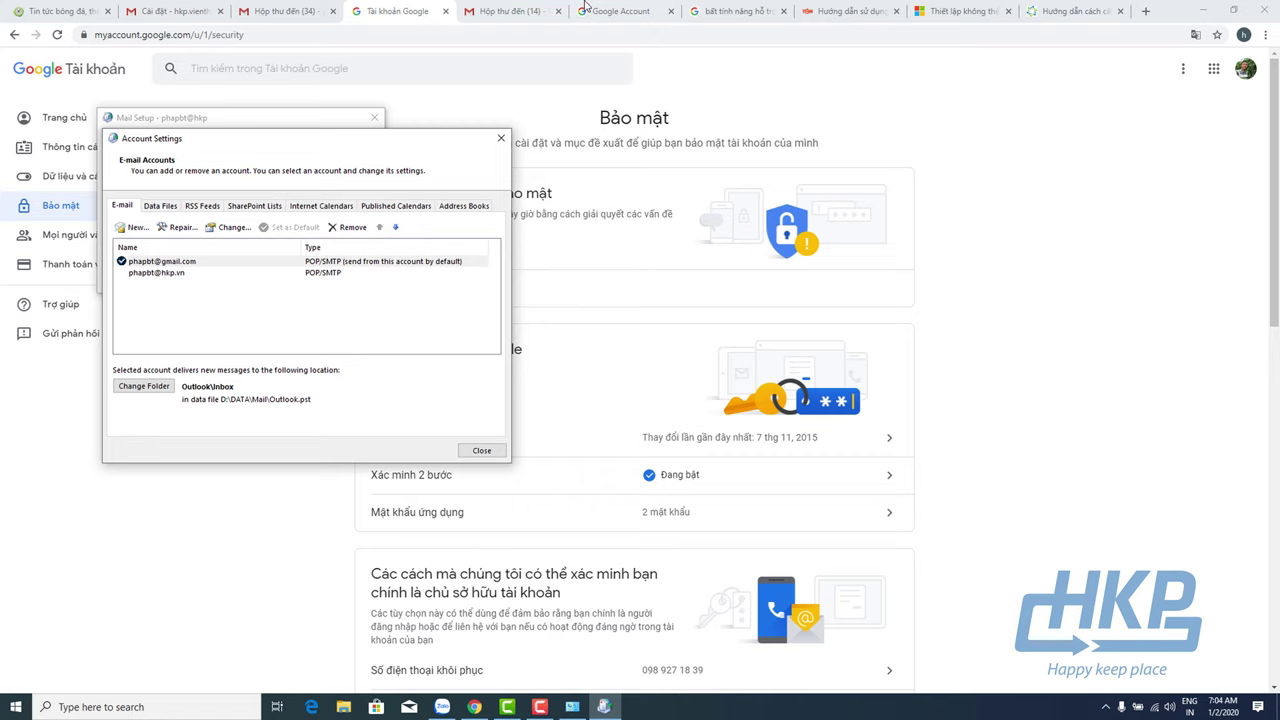
click(512, 12)
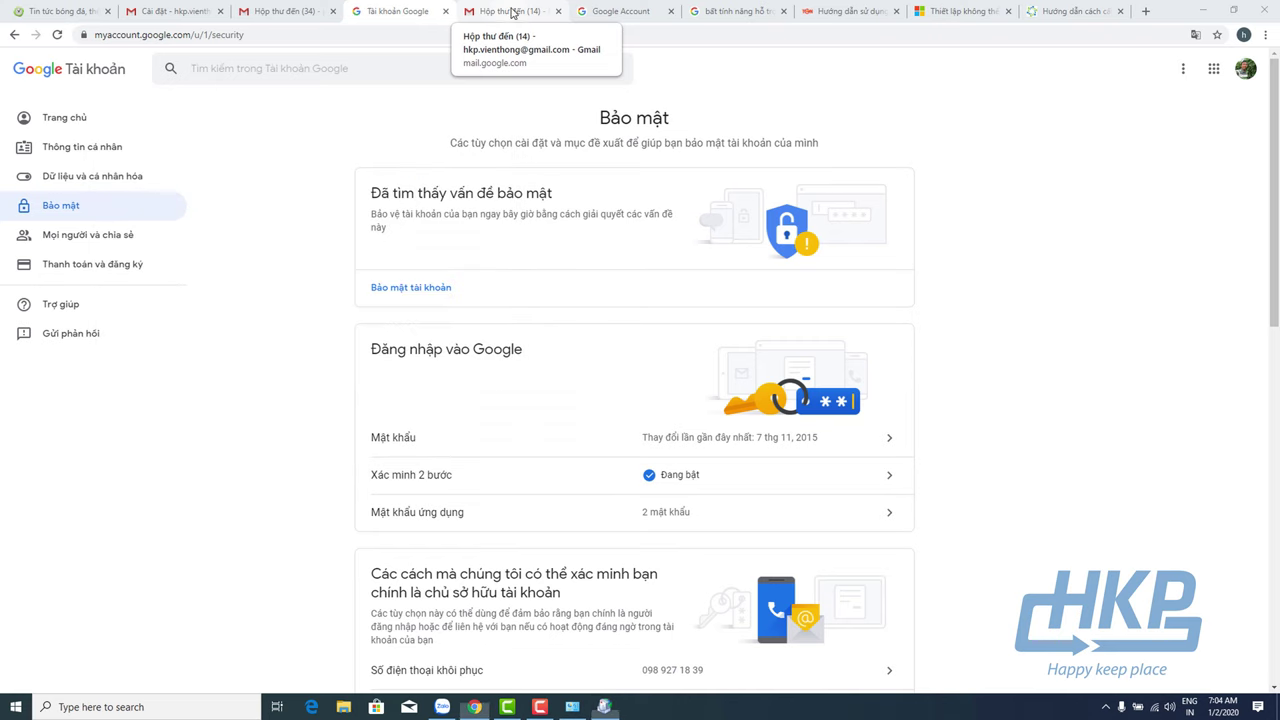
click(512, 12)
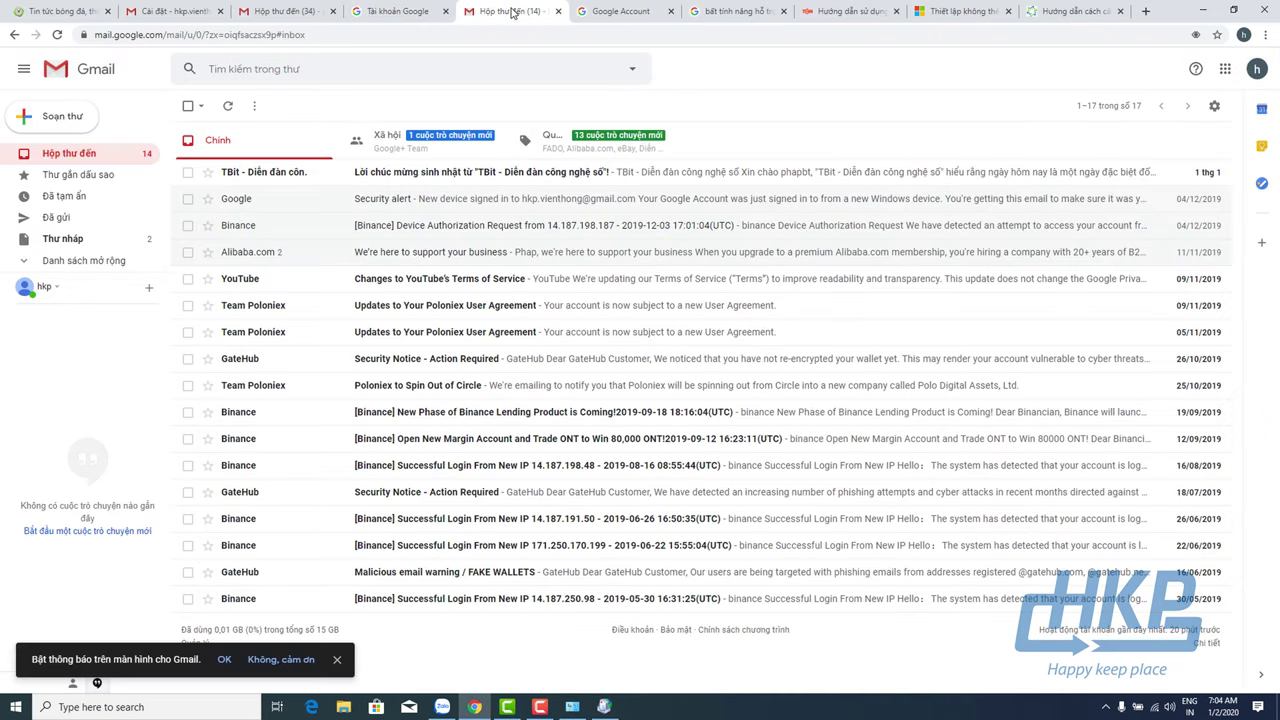
Step: From the new account's Gmail inbox, open its Google Account page via the avatar menu
click(185, 14)
click(508, 19)
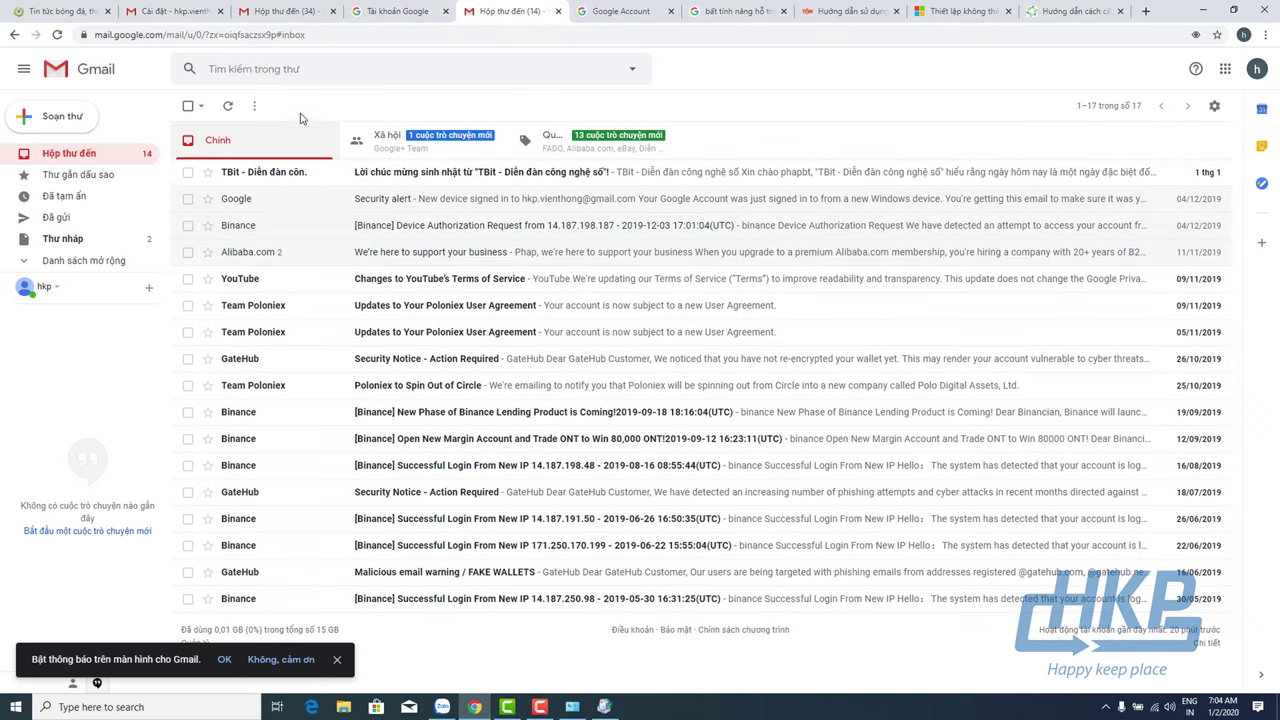
click(417, 15)
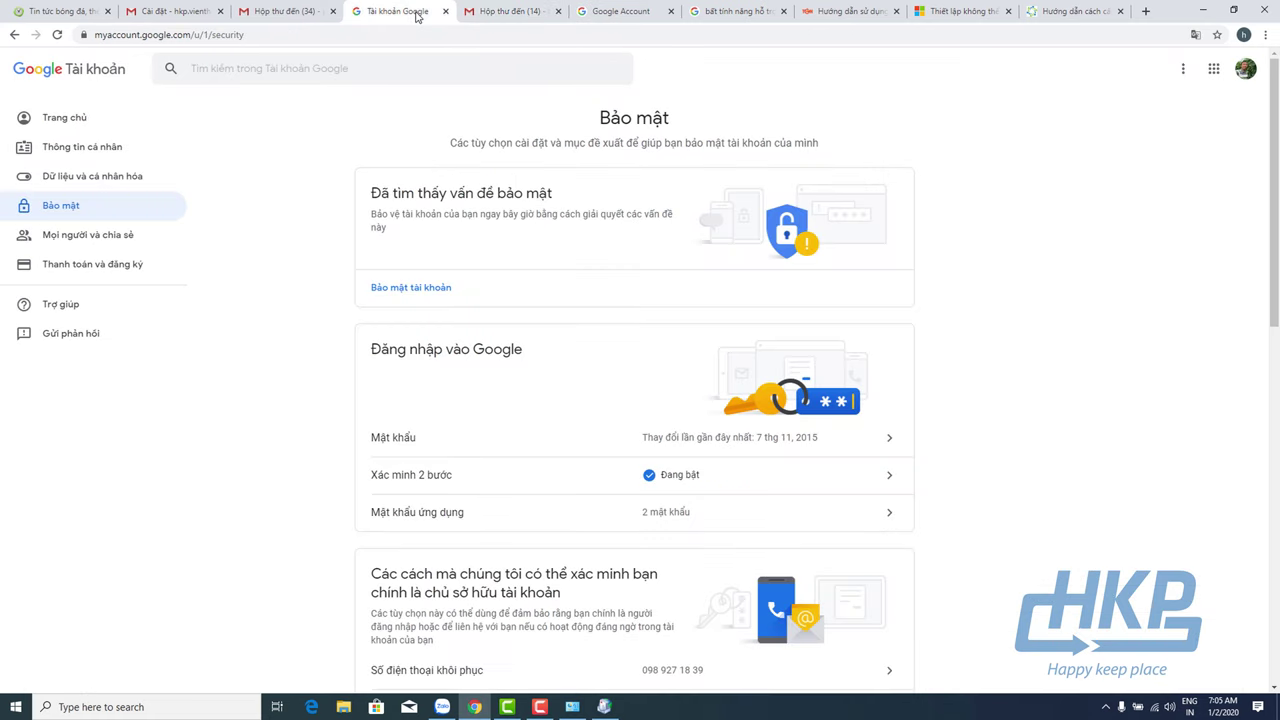
click(510, 12)
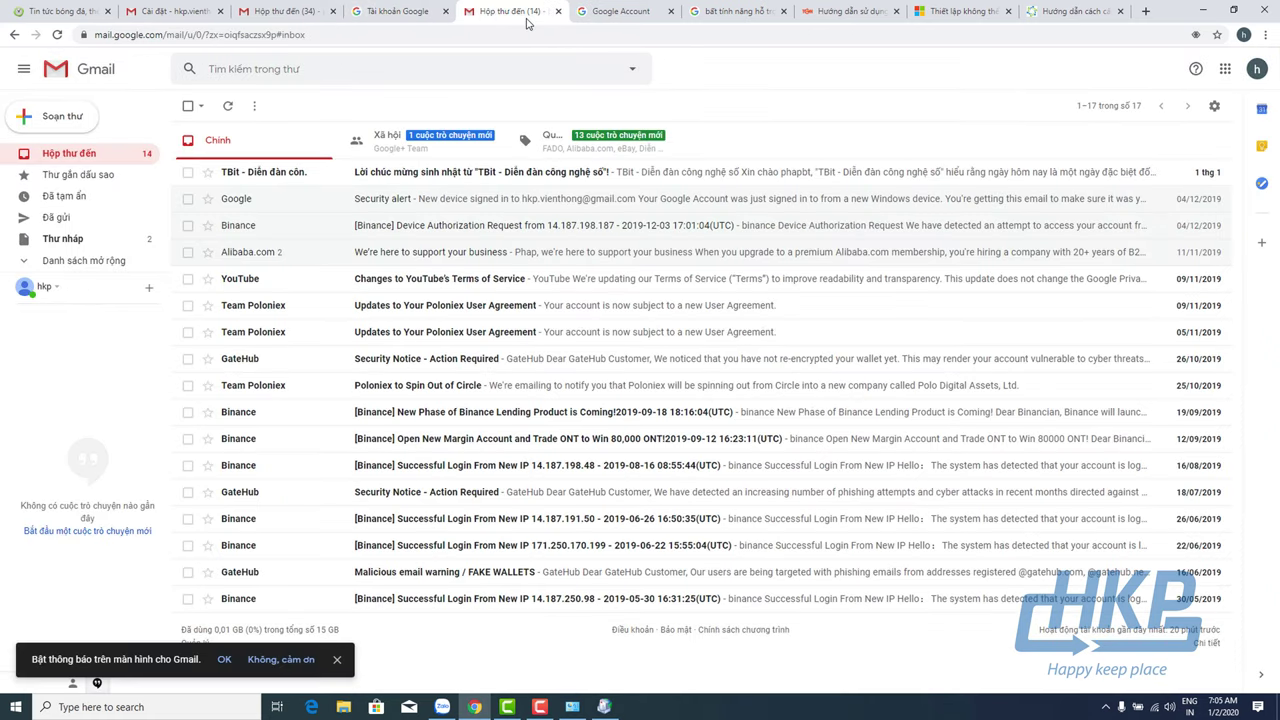
click(1256, 70)
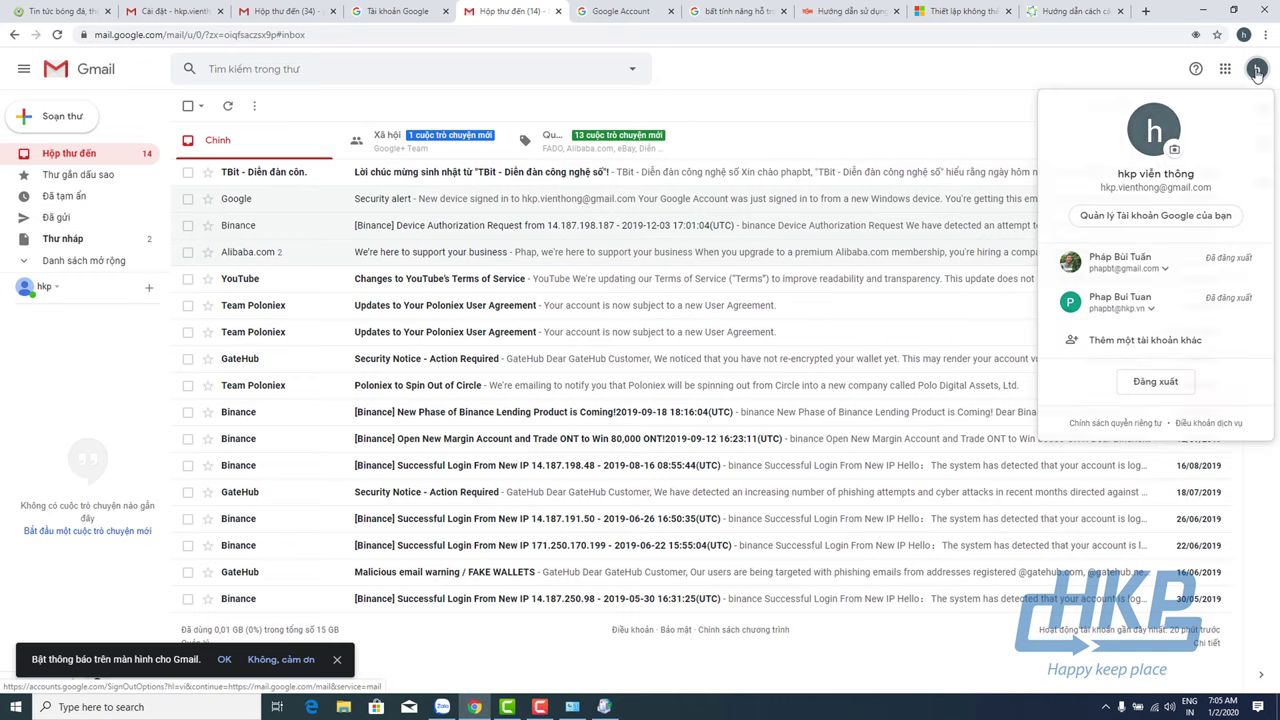
click(1137, 222)
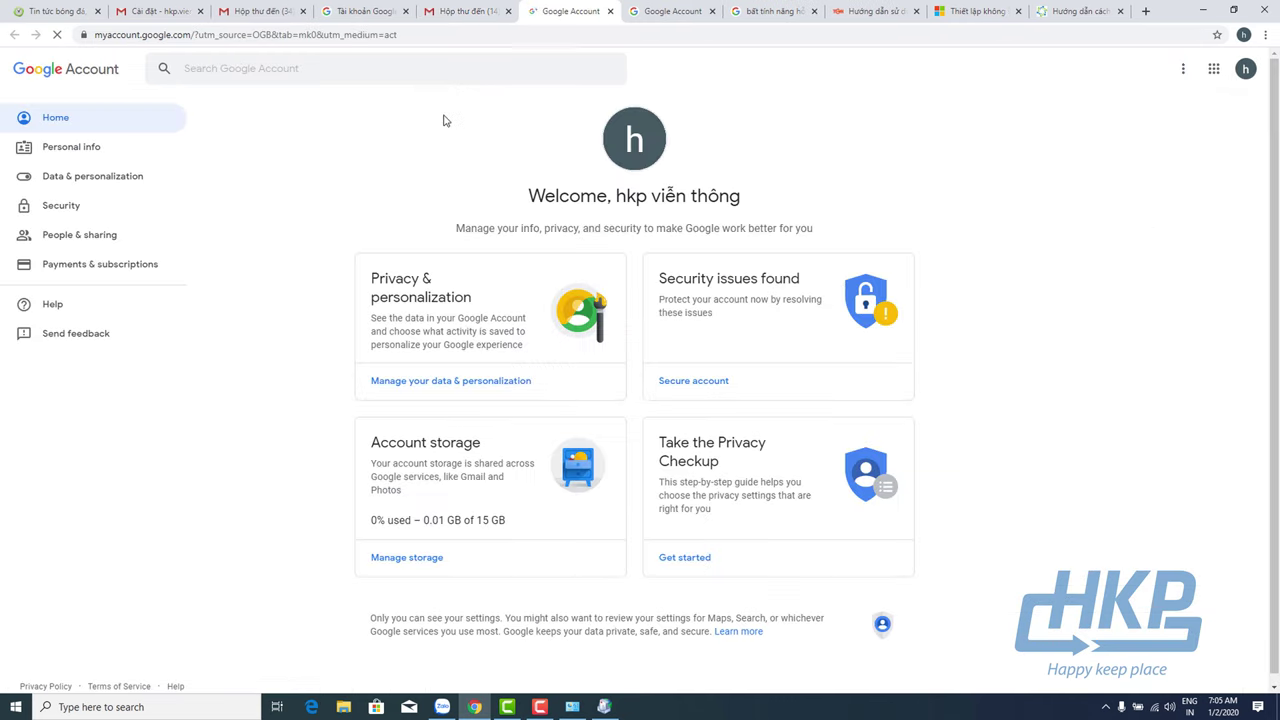
Step: Go to Security and choose App passwords under Signing in to Google
click(35, 207)
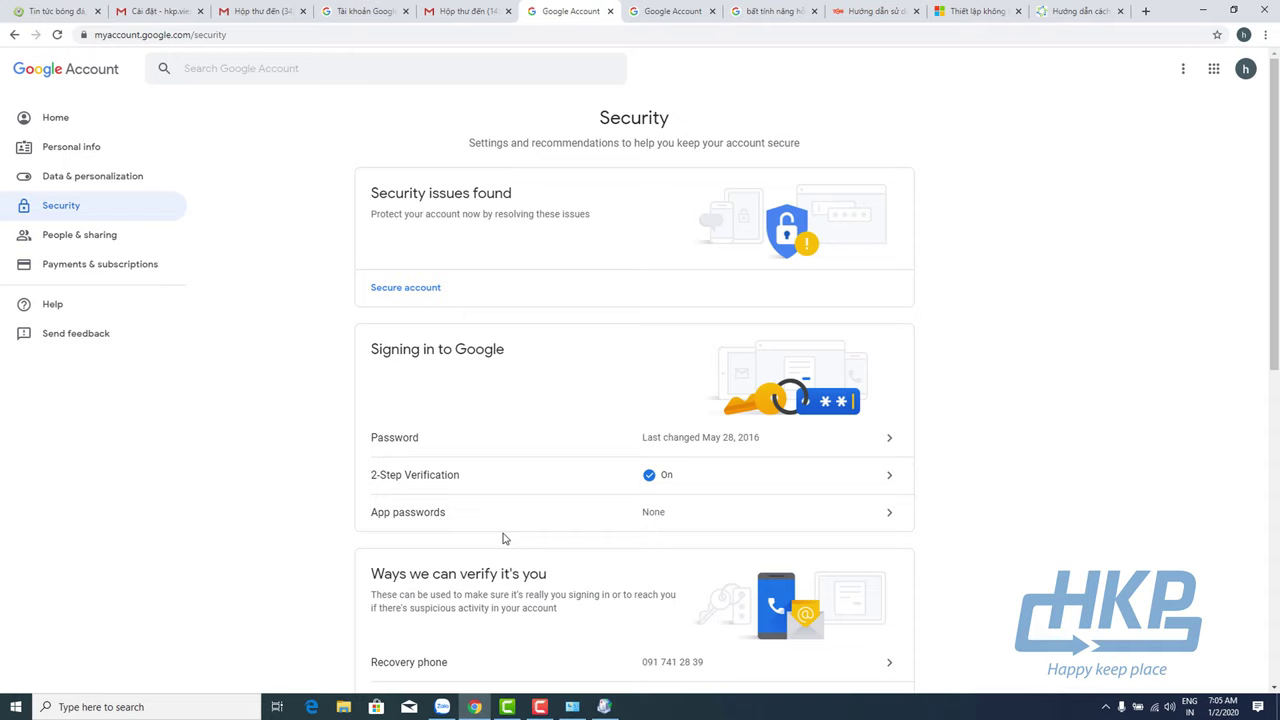
click(424, 516)
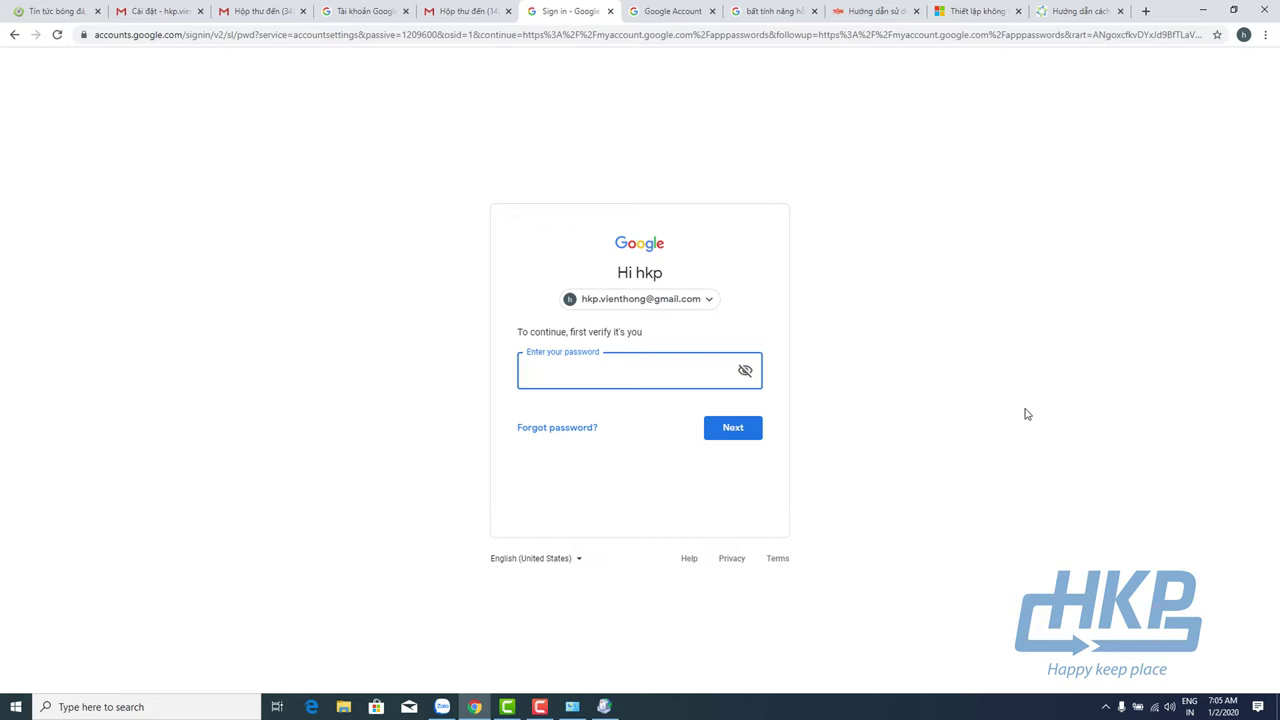
Step: Verify with the account password, then open the Select app list on App passwords
text(************)
click(734, 430)
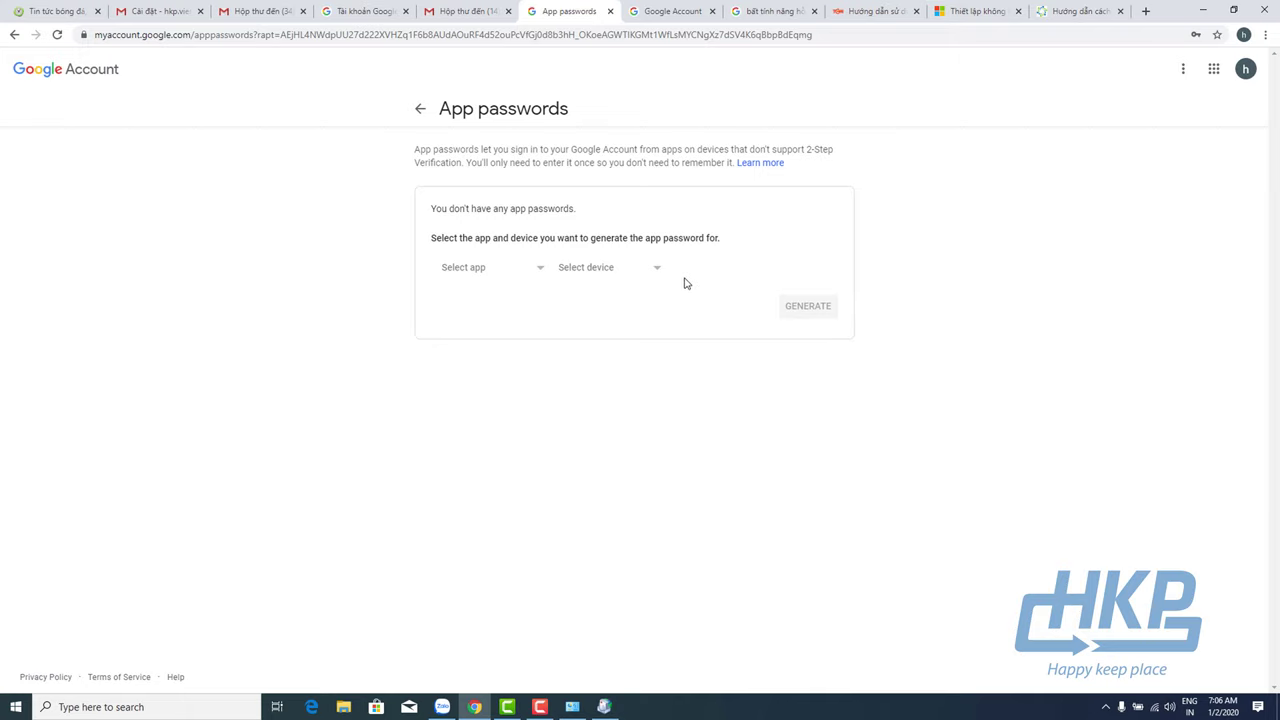
click(543, 273)
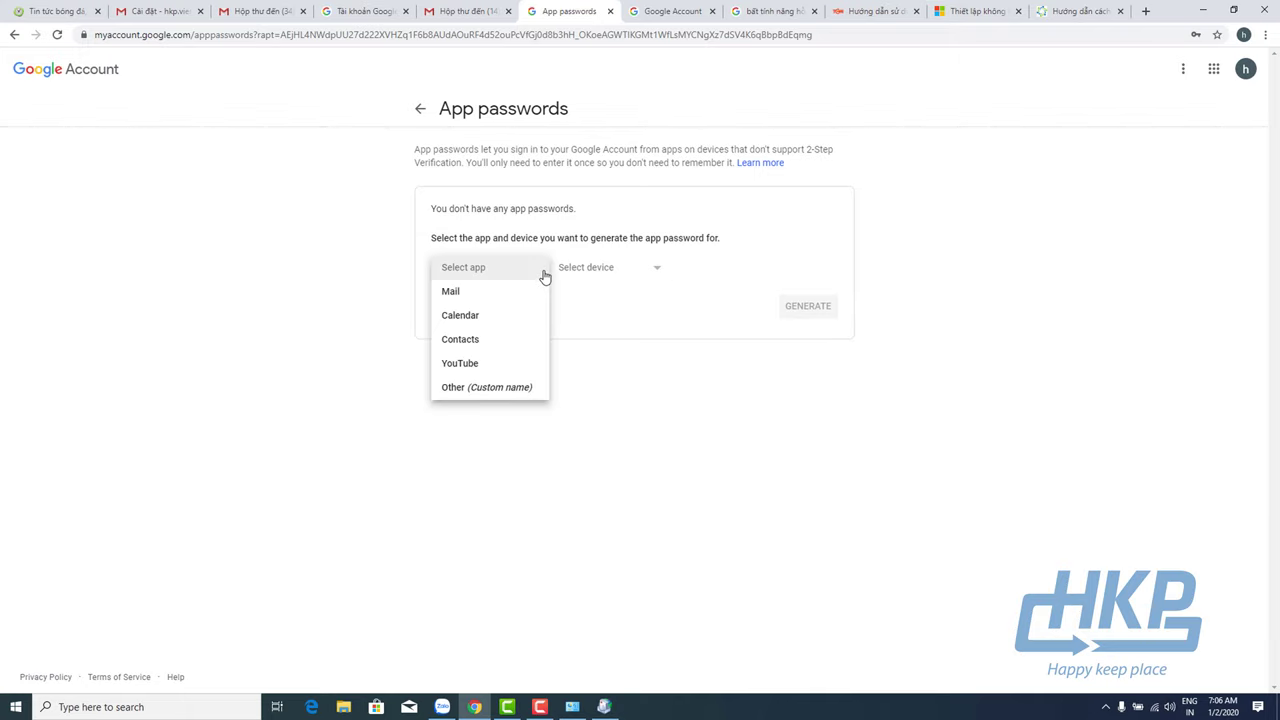
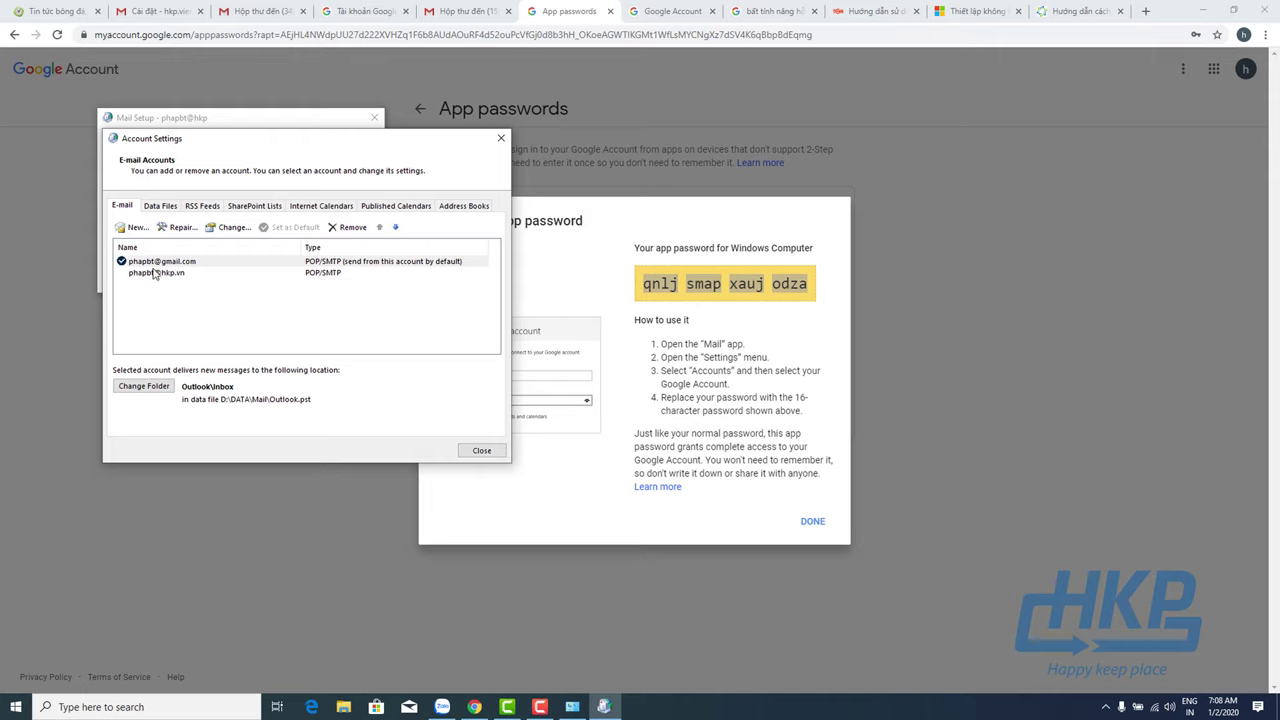
Step: Start a new manual POP or IMAP account setup and enter the user's display name
click(137, 229)
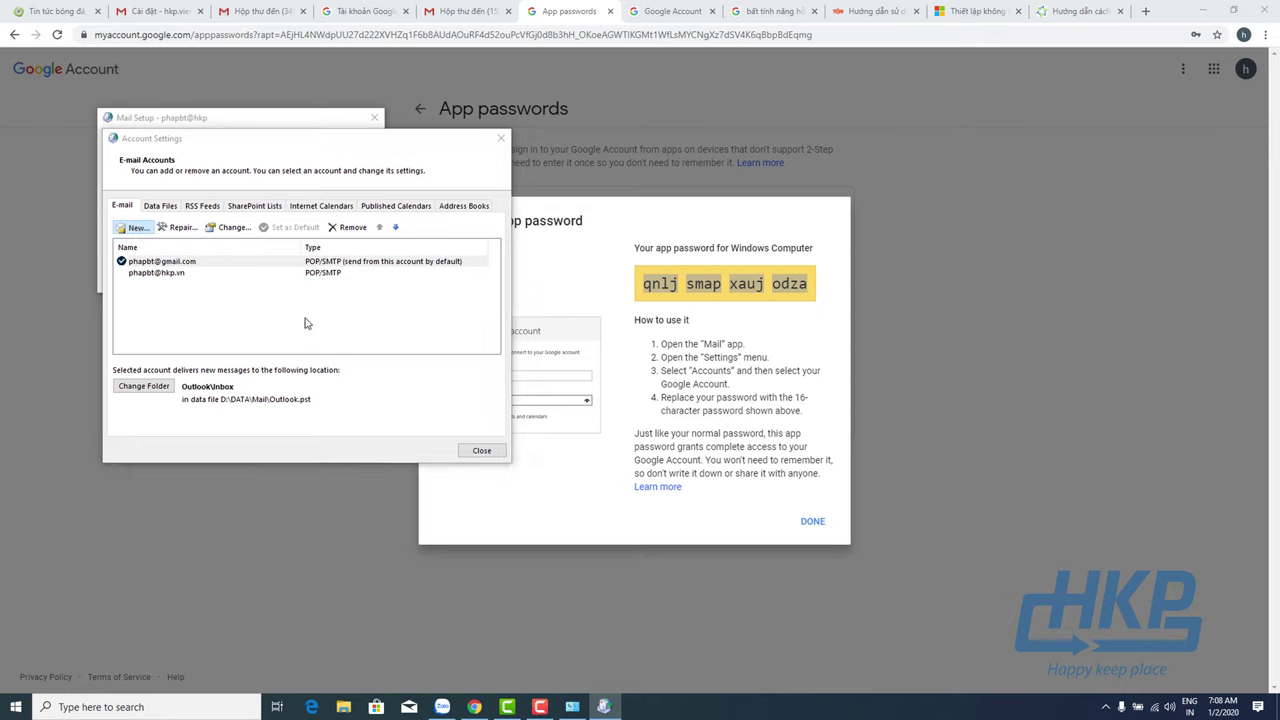
click(152, 498)
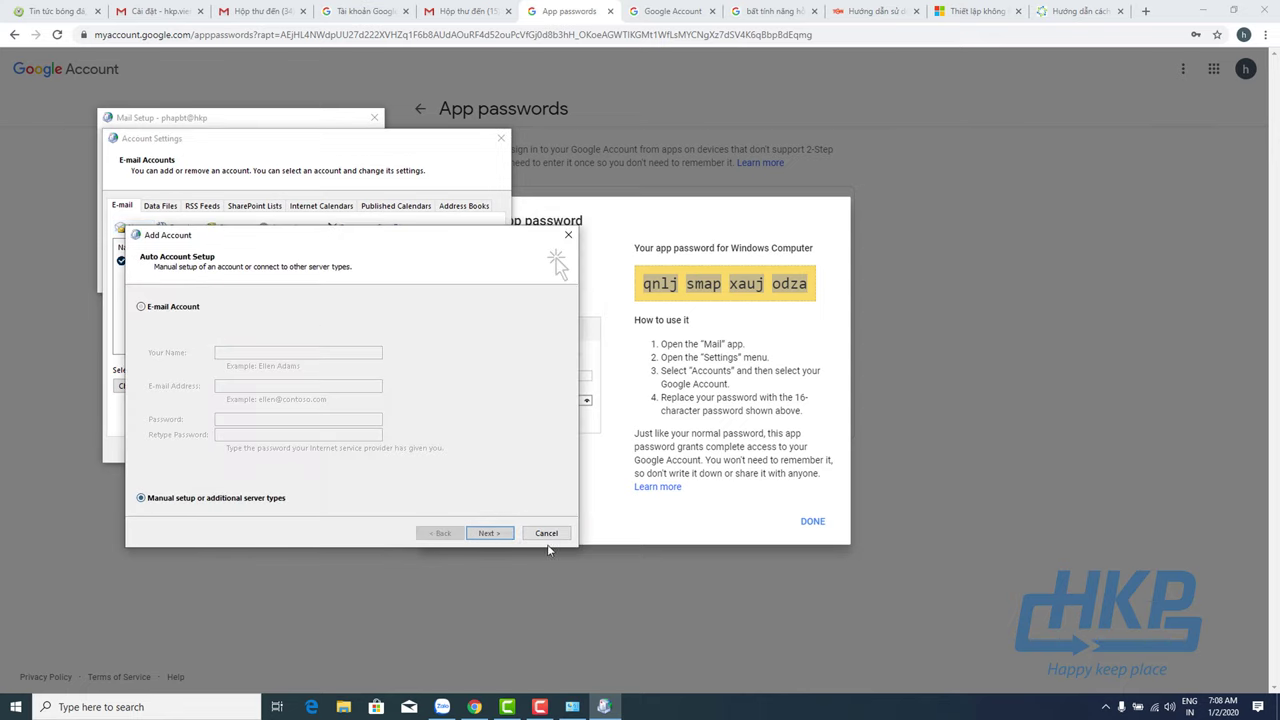
click(488, 533)
click(233, 342)
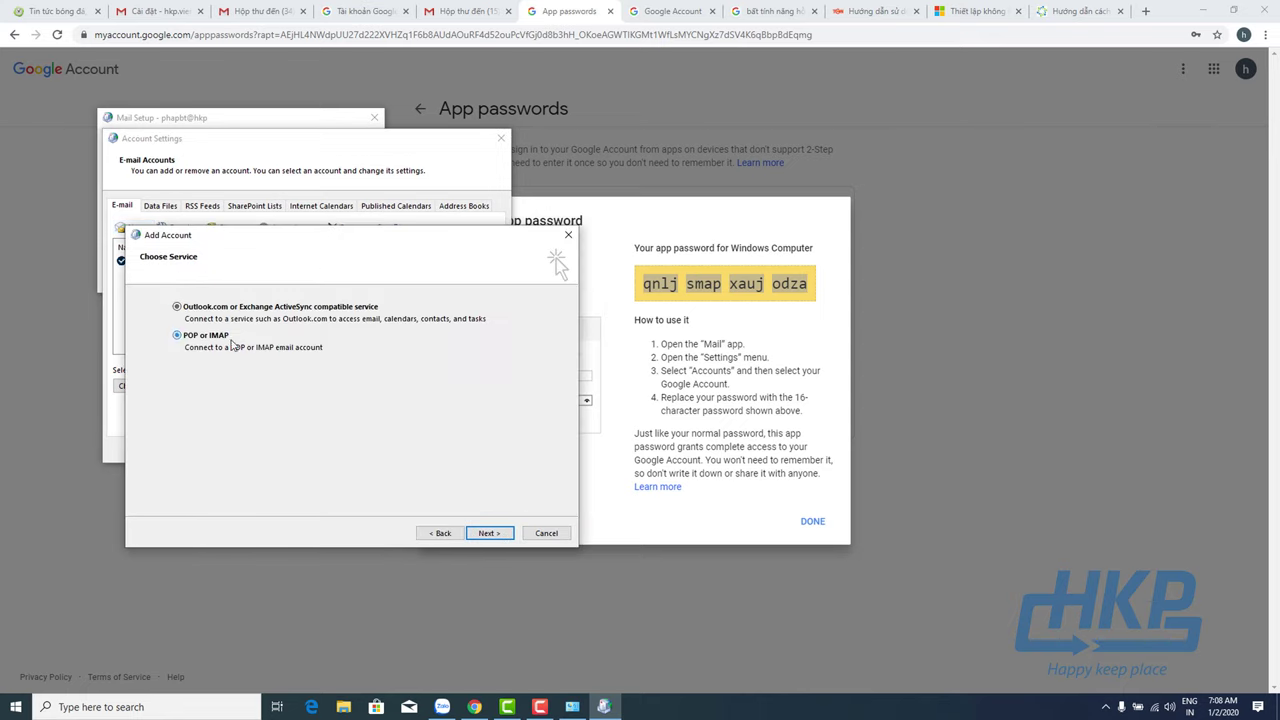
click(486, 533)
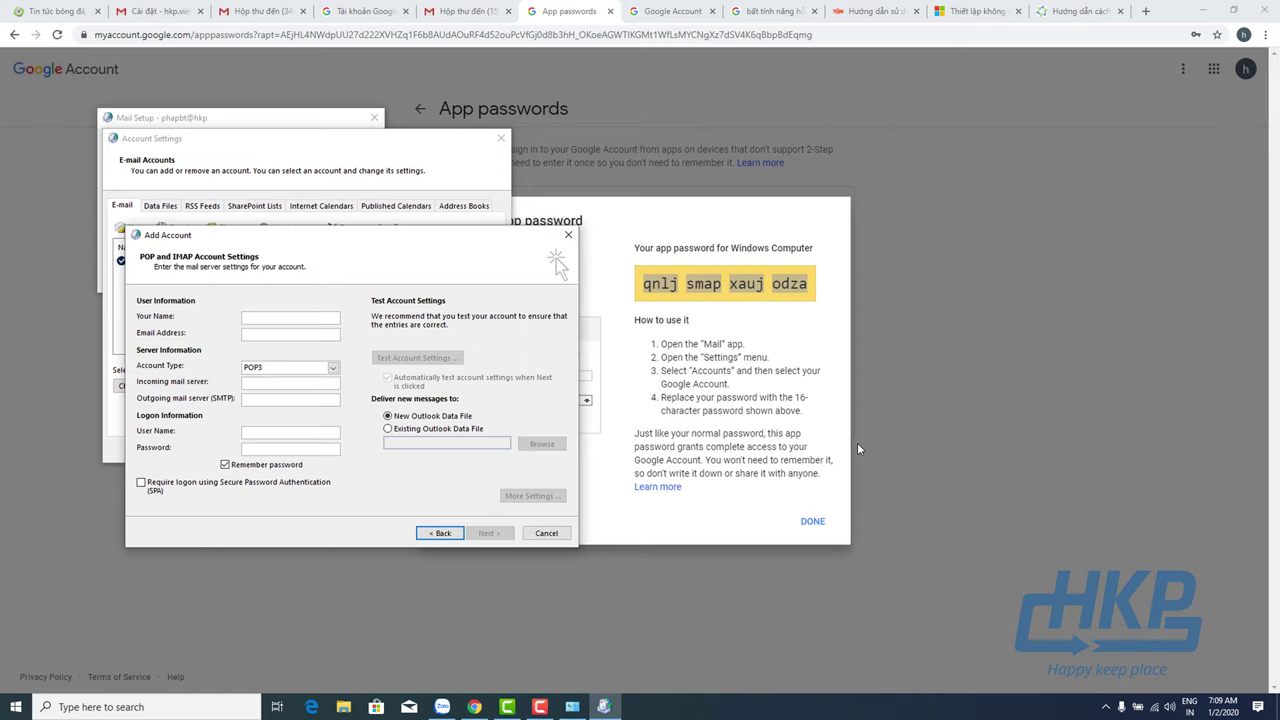
key(Tab)
Step: Minimize the windows and create a new text document on the desktop with the default name
click(1204, 10)
click(1210, 10)
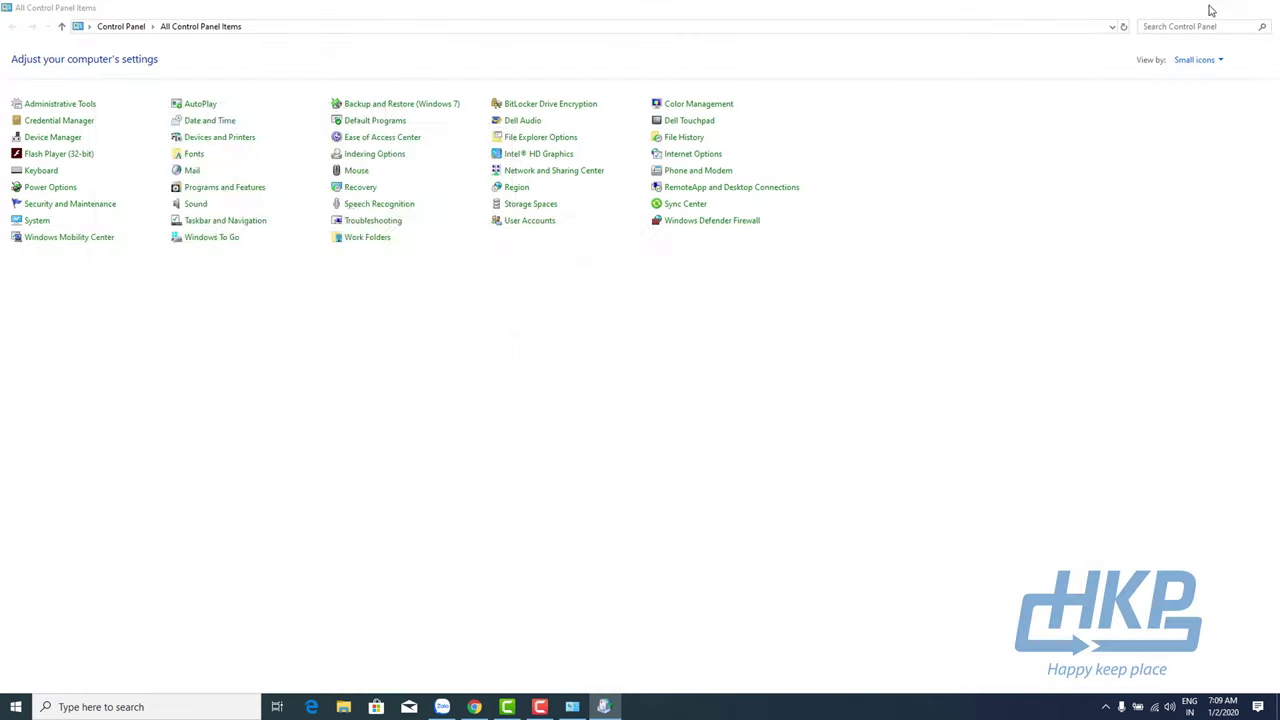
click(1210, 10)
right_click(664, 114)
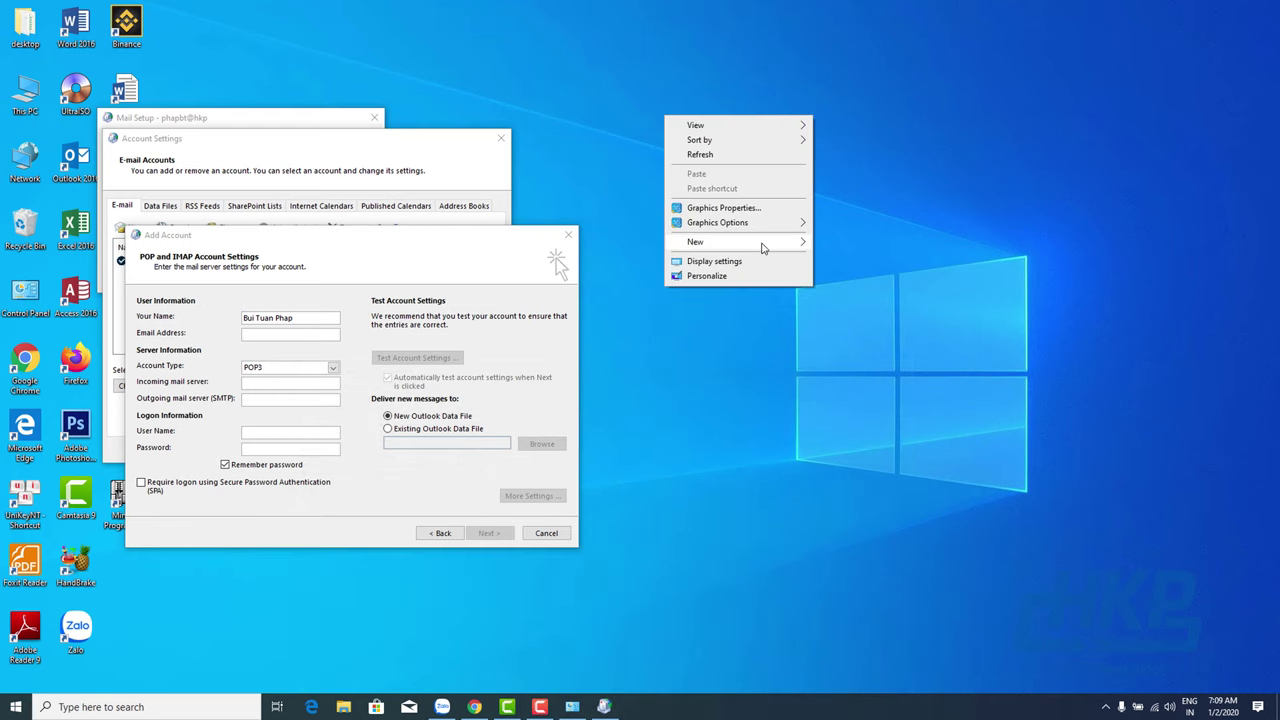
mouse_move(762, 247)
click(826, 351)
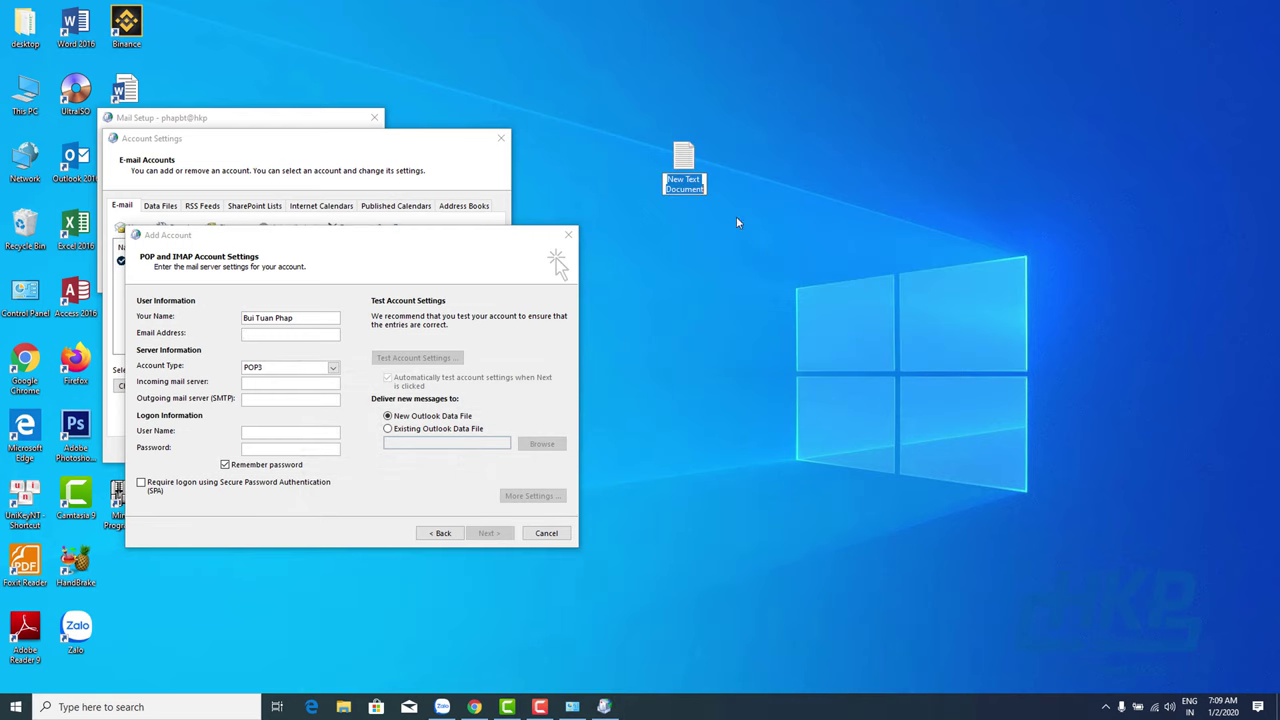
key(Return)
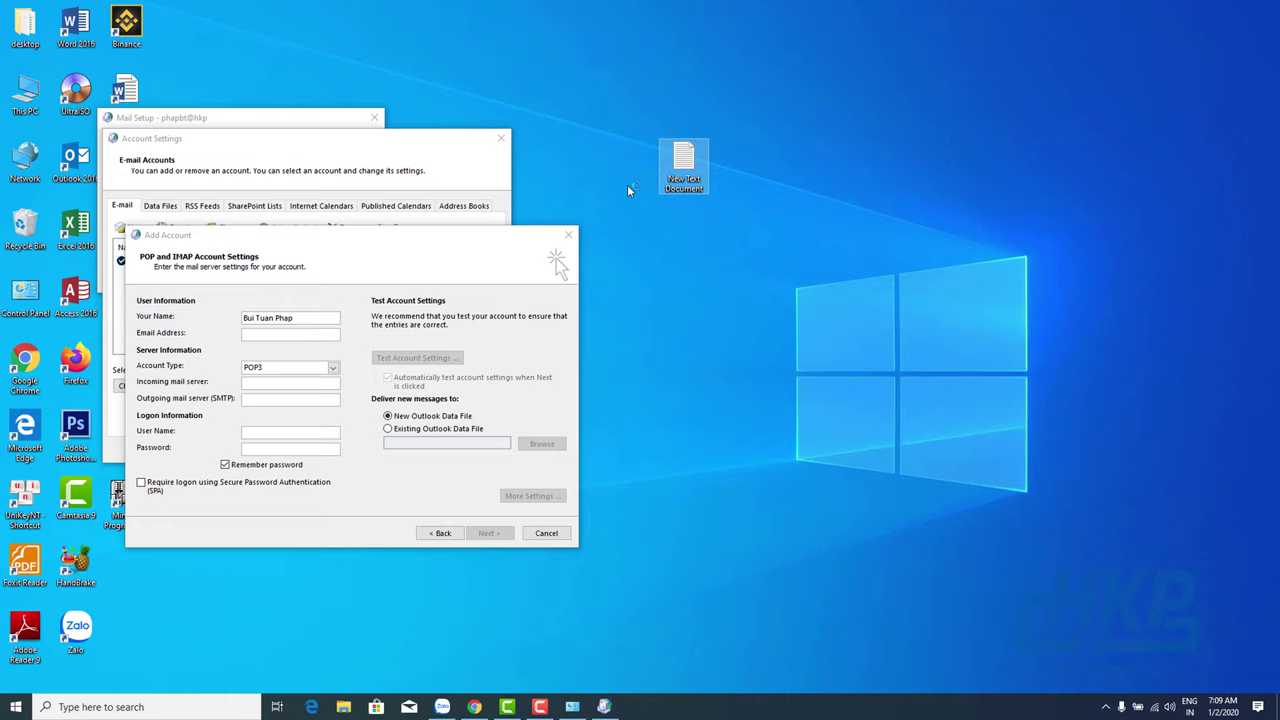
Step: Open the text document in Notepad and type the app password without spaces
double_click(684, 165)
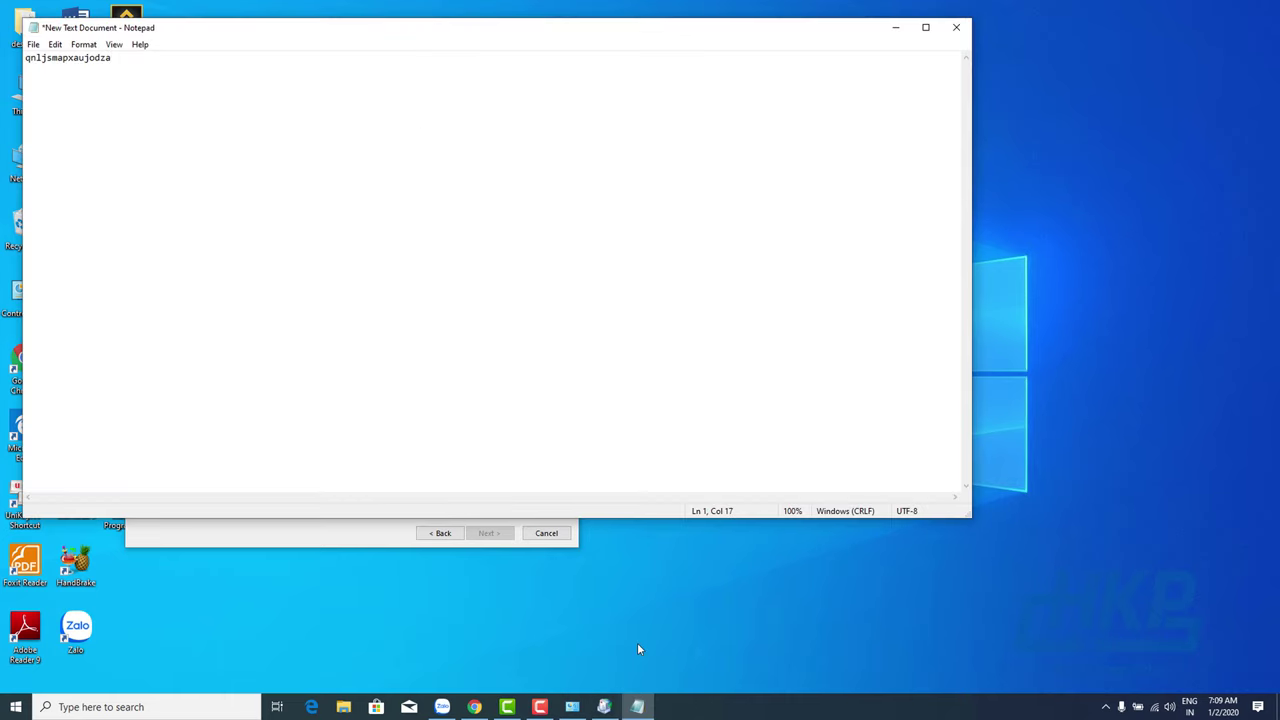
click(507, 707)
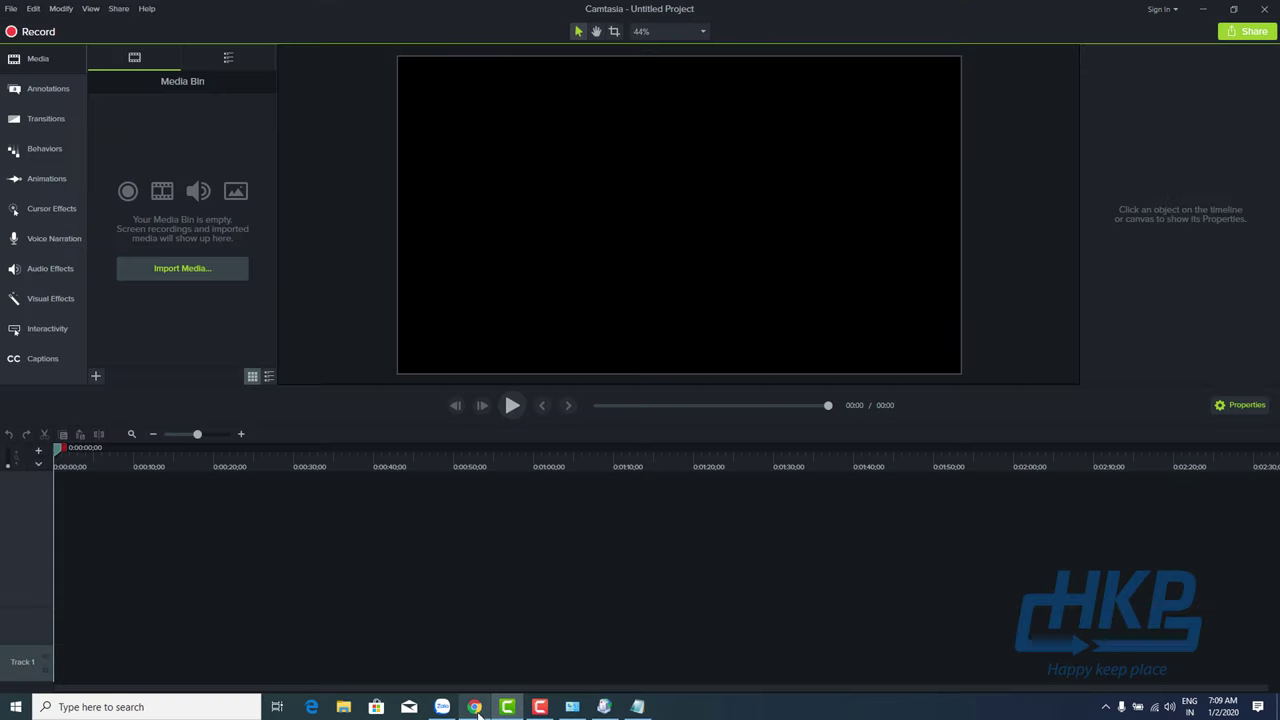
Step: Close the generated app password dialog and switch to the Gmail inbox
click(475, 707)
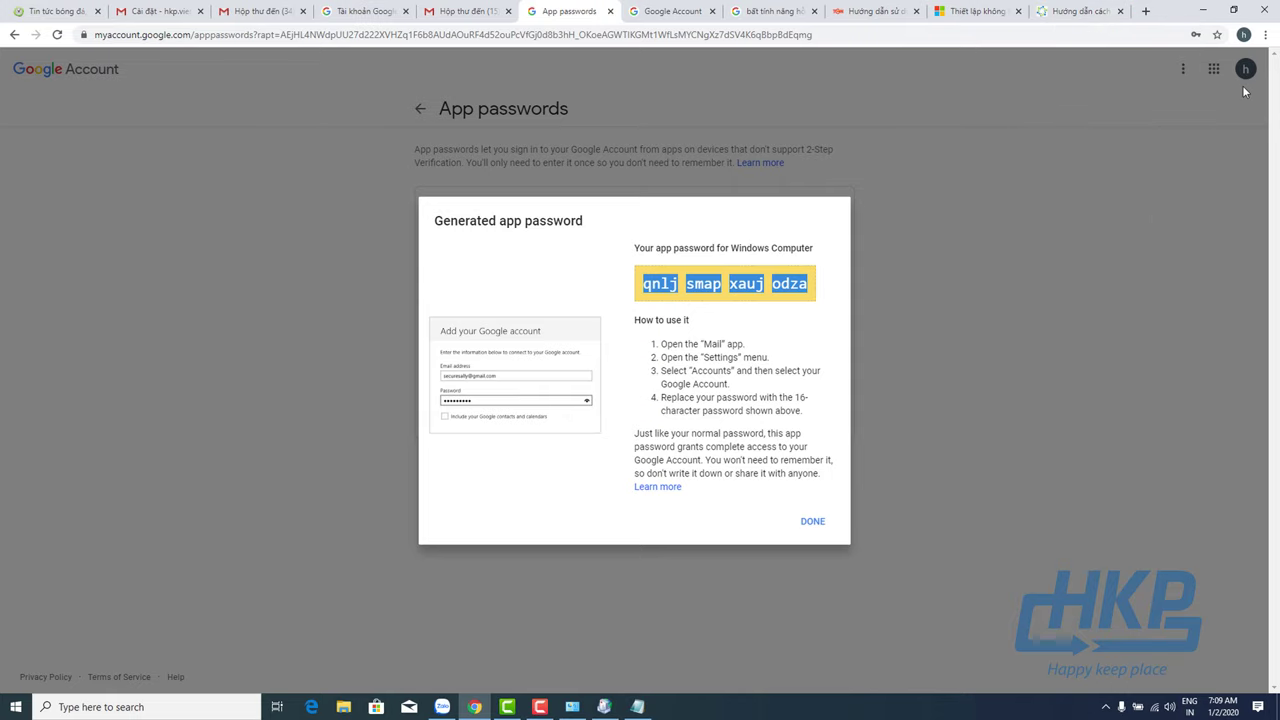
click(812, 523)
click(466, 14)
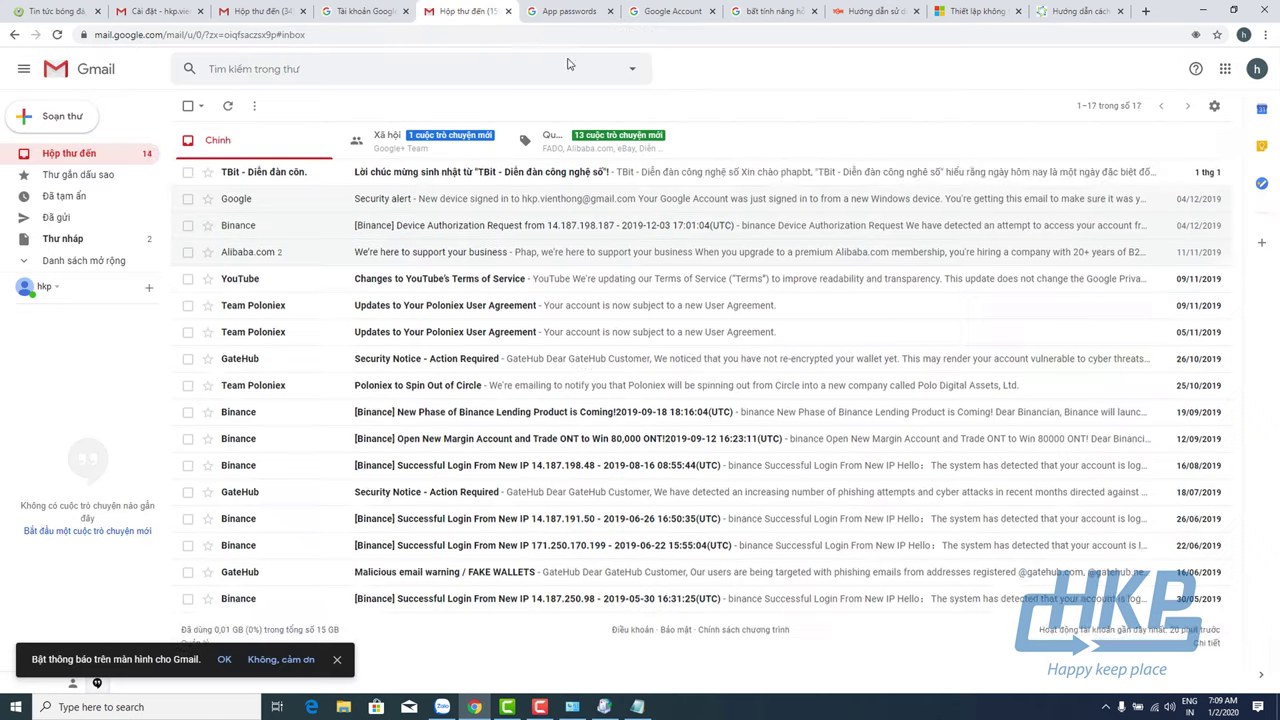
Step: Check the account's e-mail address in the Google account panel, then paste the app password into Outlook's form
click(1257, 68)
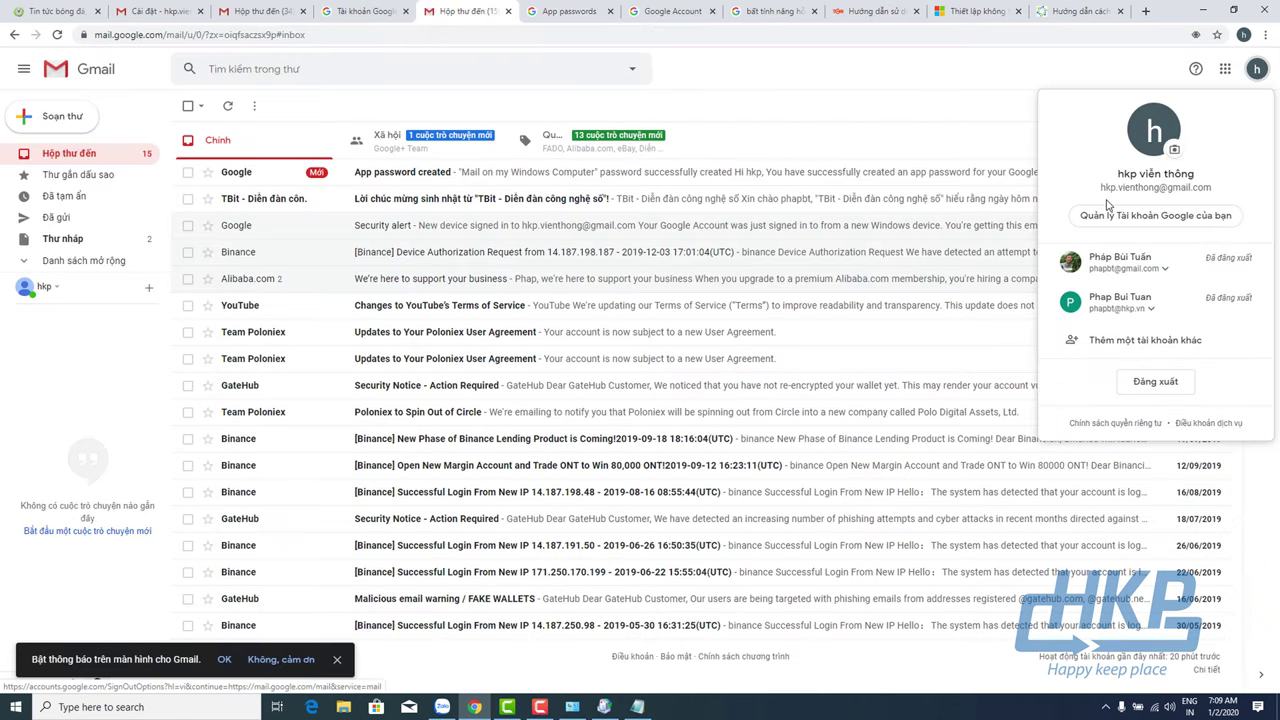
drag(1101, 187, 1216, 197)
key(ctrl+c)
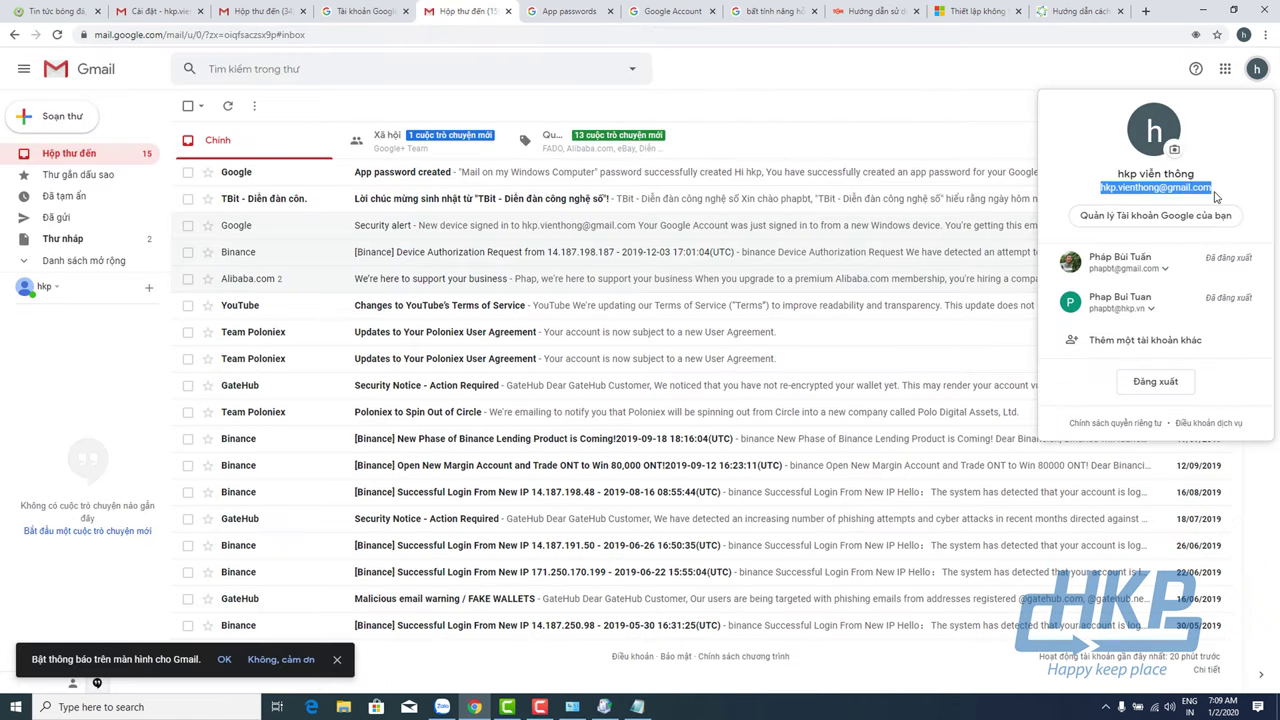
click(1036, 312)
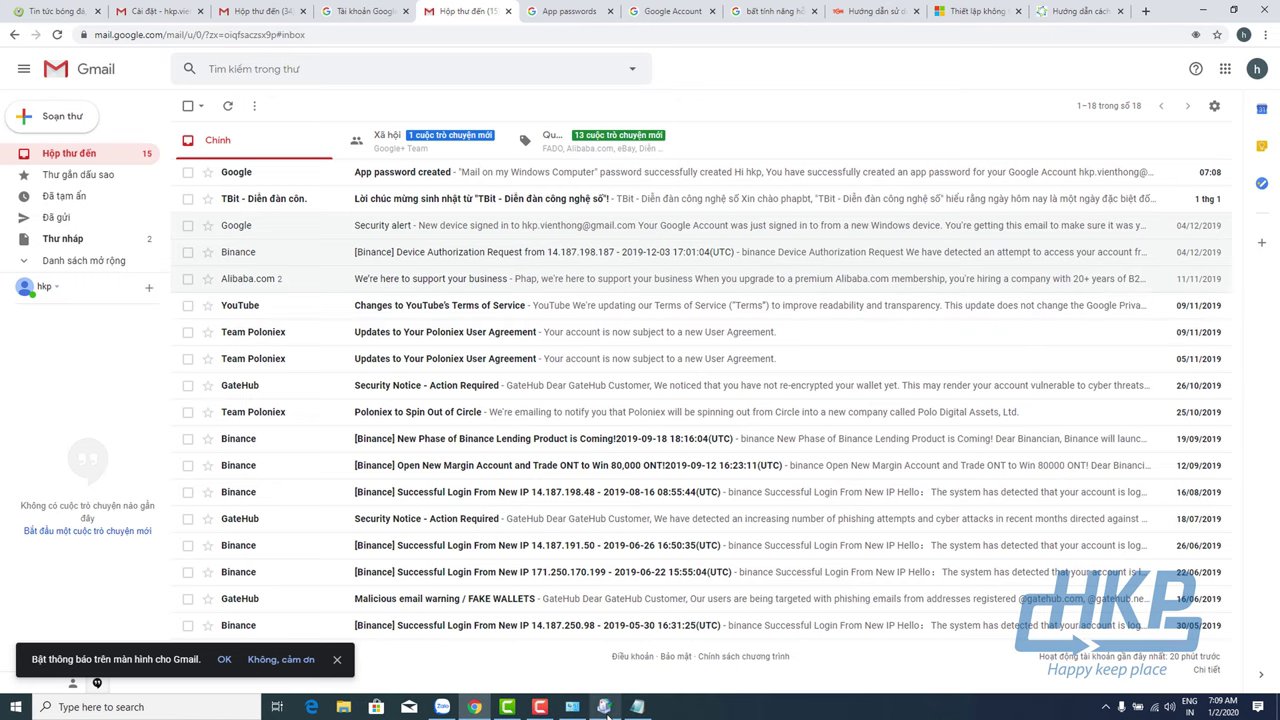
click(604, 706)
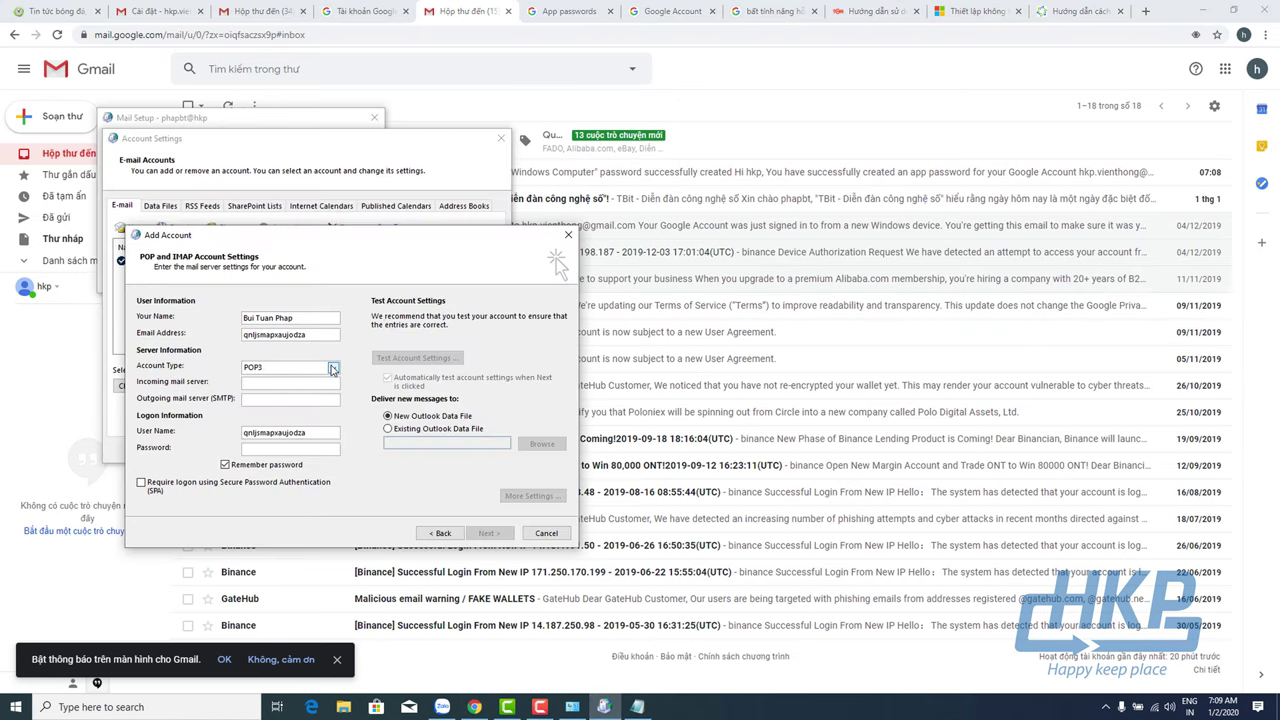
Step: Keep POP3, enter pop.gmail.com and smtp.gmail.com as servers, and paste the app password
click(333, 369)
click(290, 380)
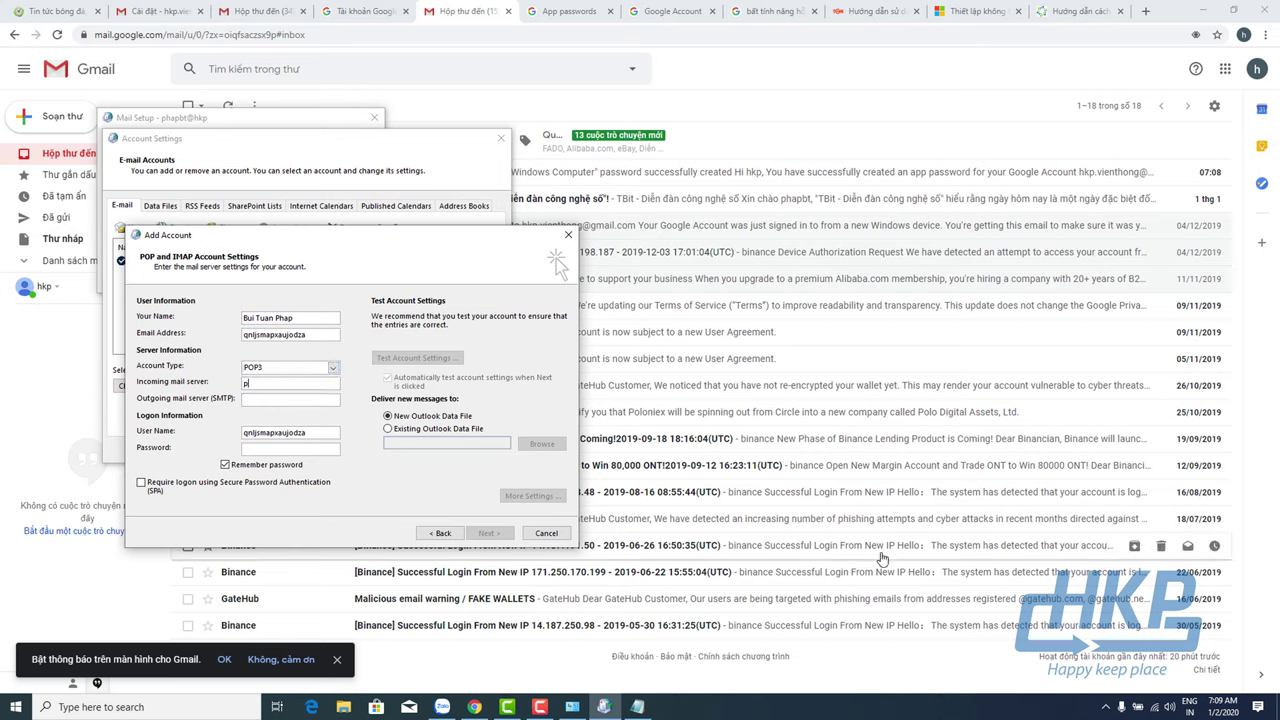
text(pop.gmail.com)
key(Tab)
text(smt)
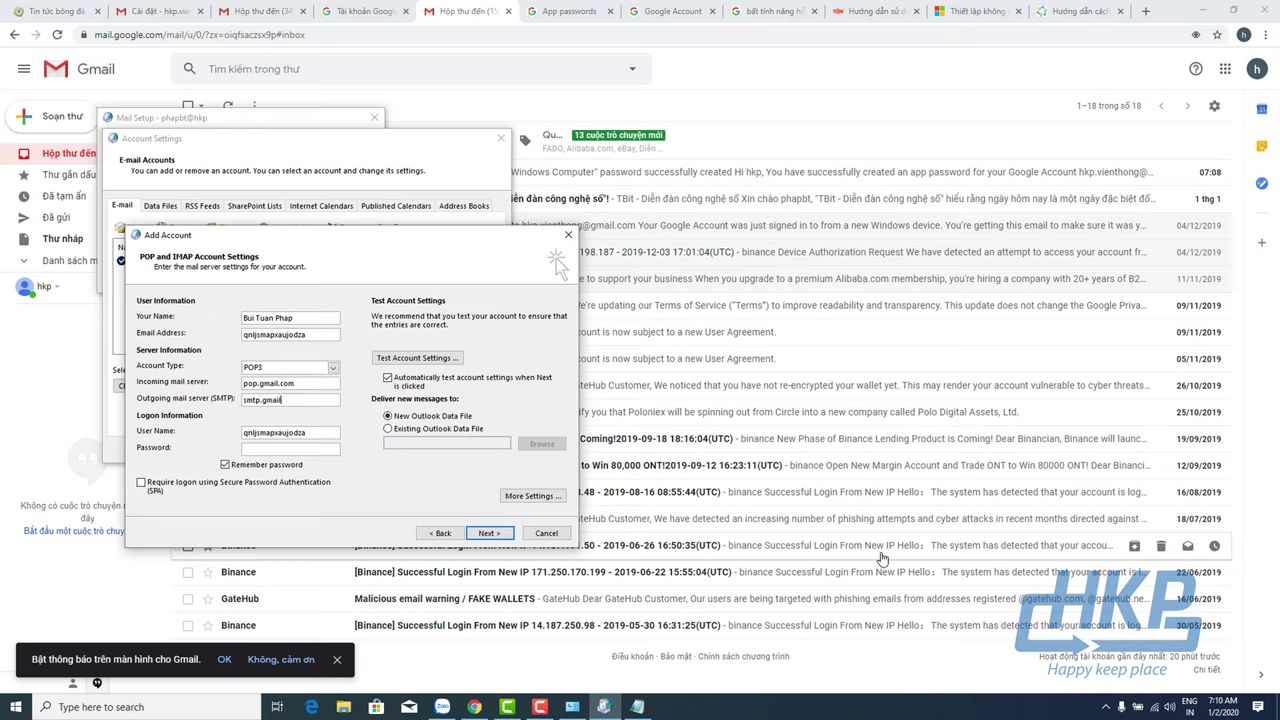
text(p.gmail.com)
key(Tab)
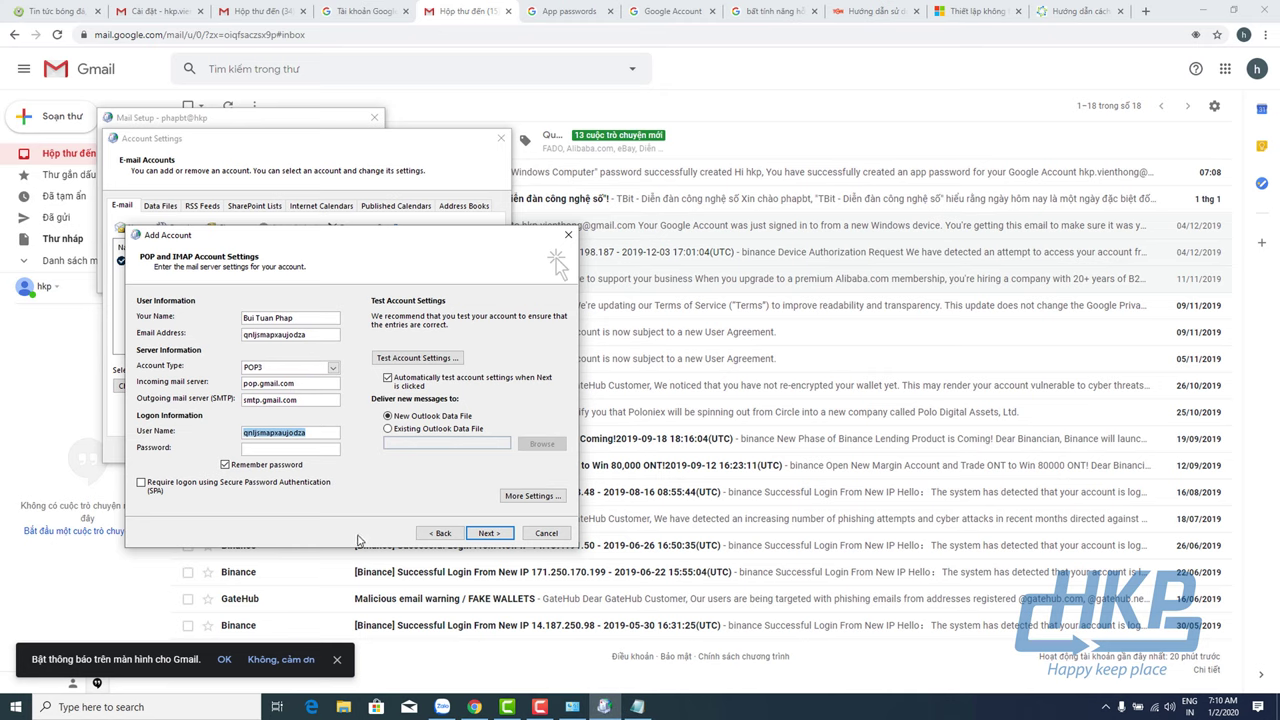
click(300, 448)
key(ctrl+v)
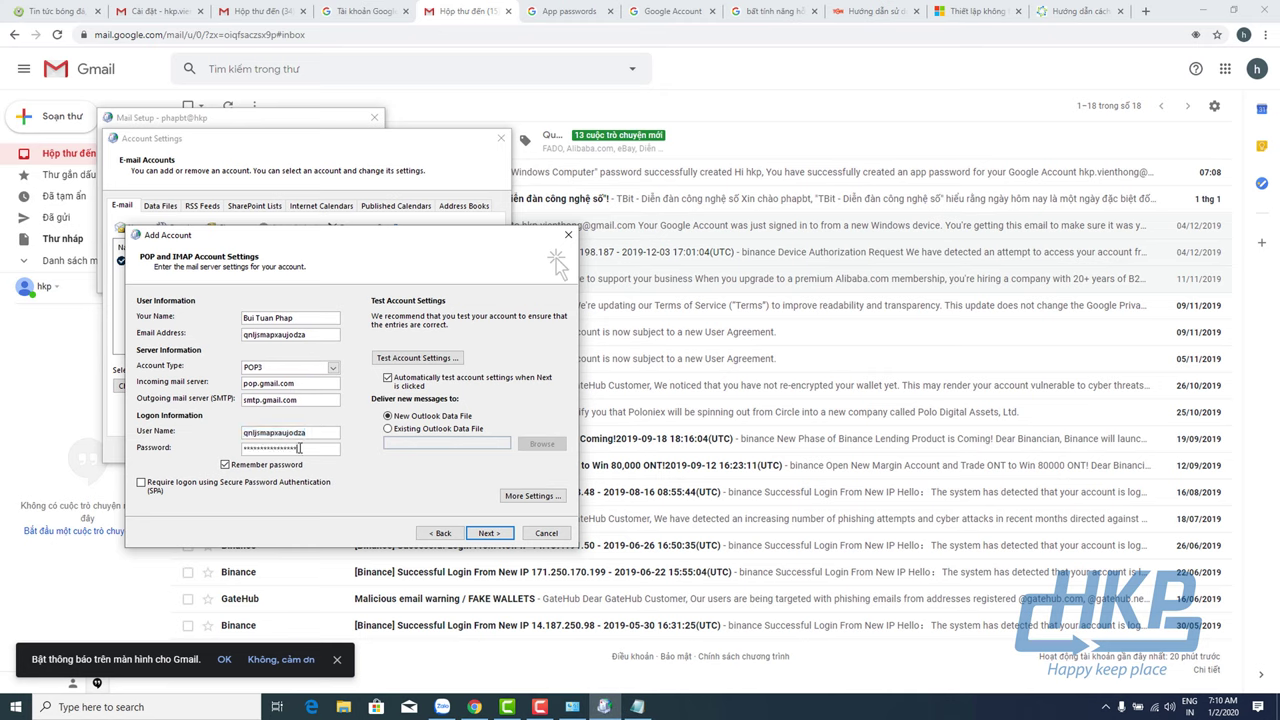
Step: Copy the Gmail address and paste it into both the E-mail Address and User Name fields
click(1260, 72)
click(1261, 73)
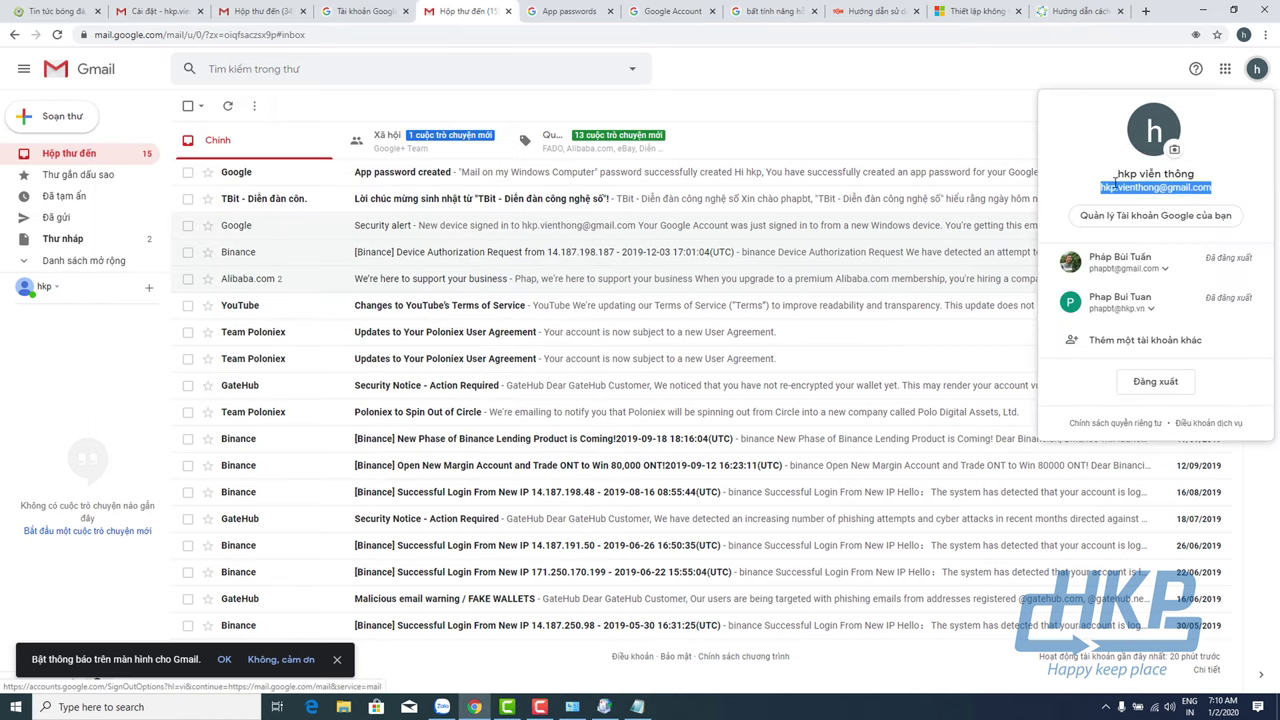
right_click(1111, 186)
click(1070, 197)
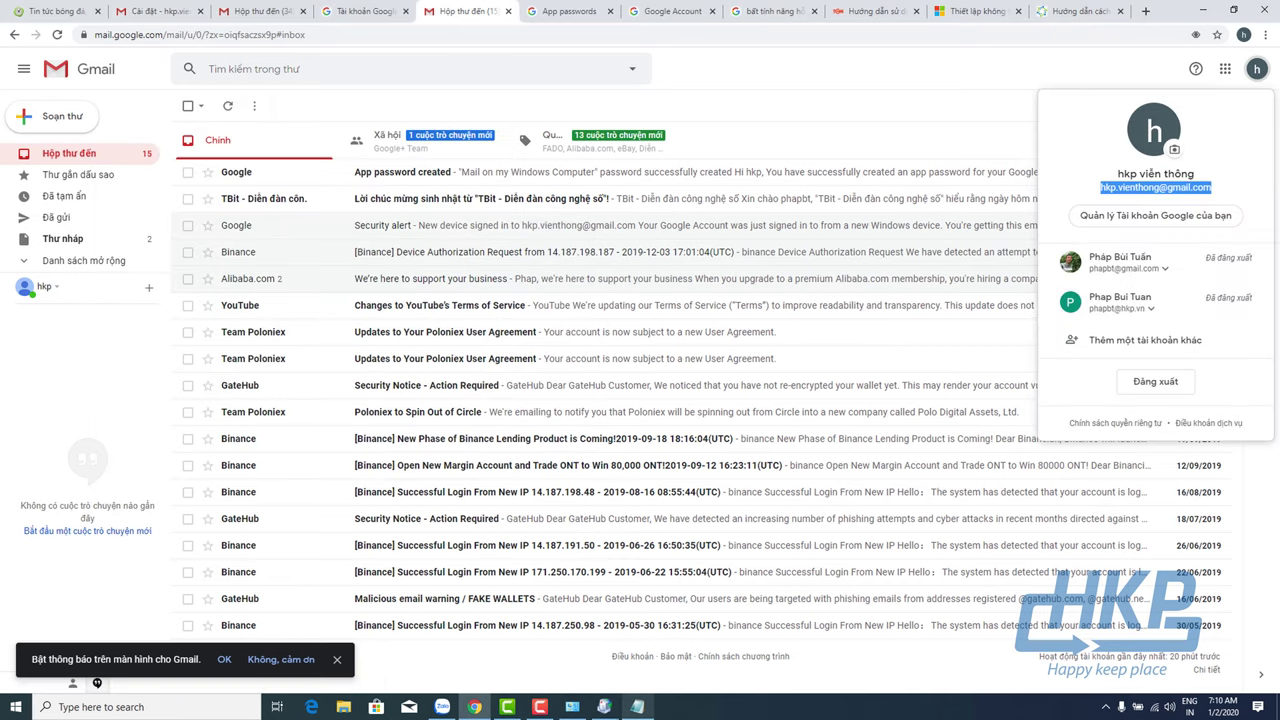
click(605, 707)
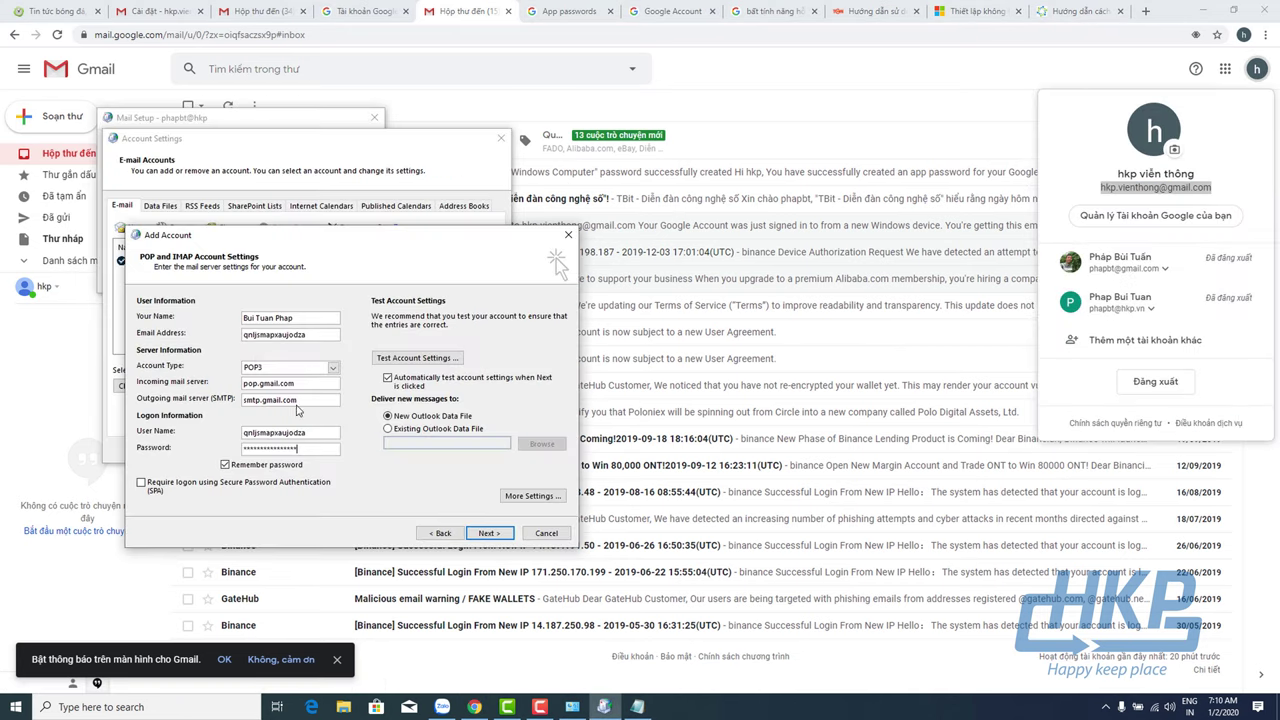
double_click(257, 335)
key(ctrl+v)
key(Tab)
double_click(319, 434)
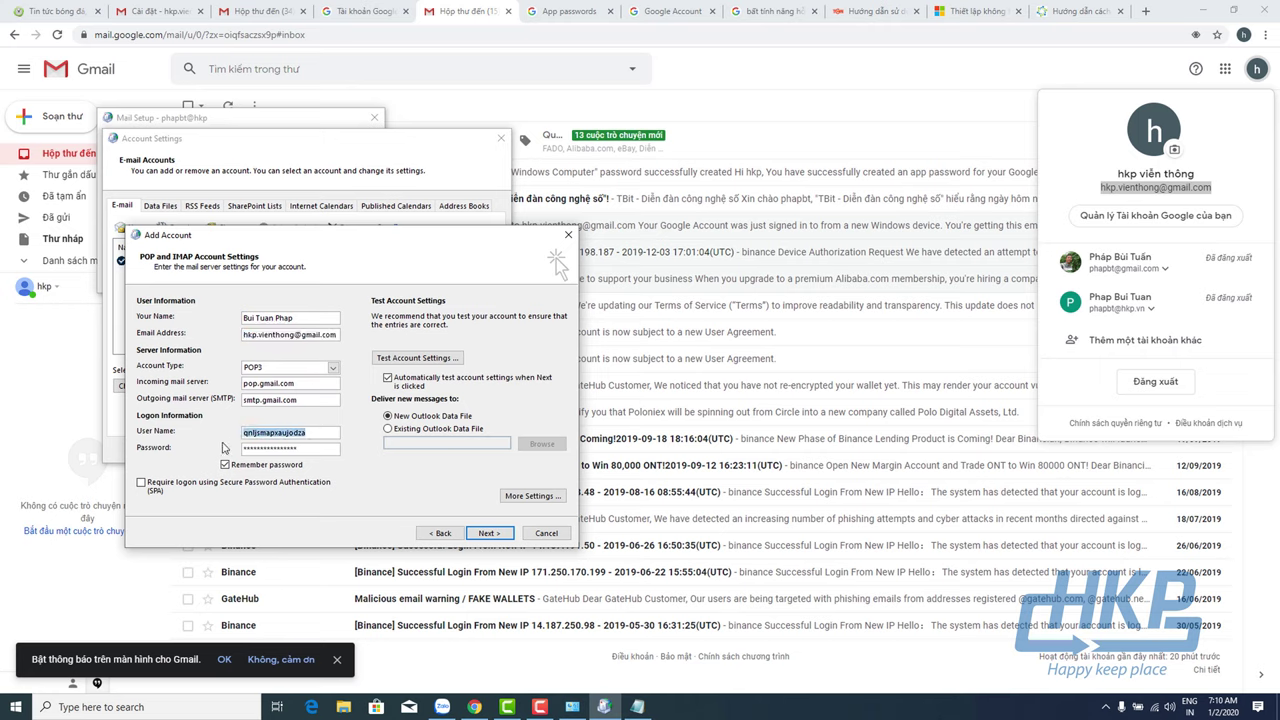
key(ctrl+v)
key(Tab)
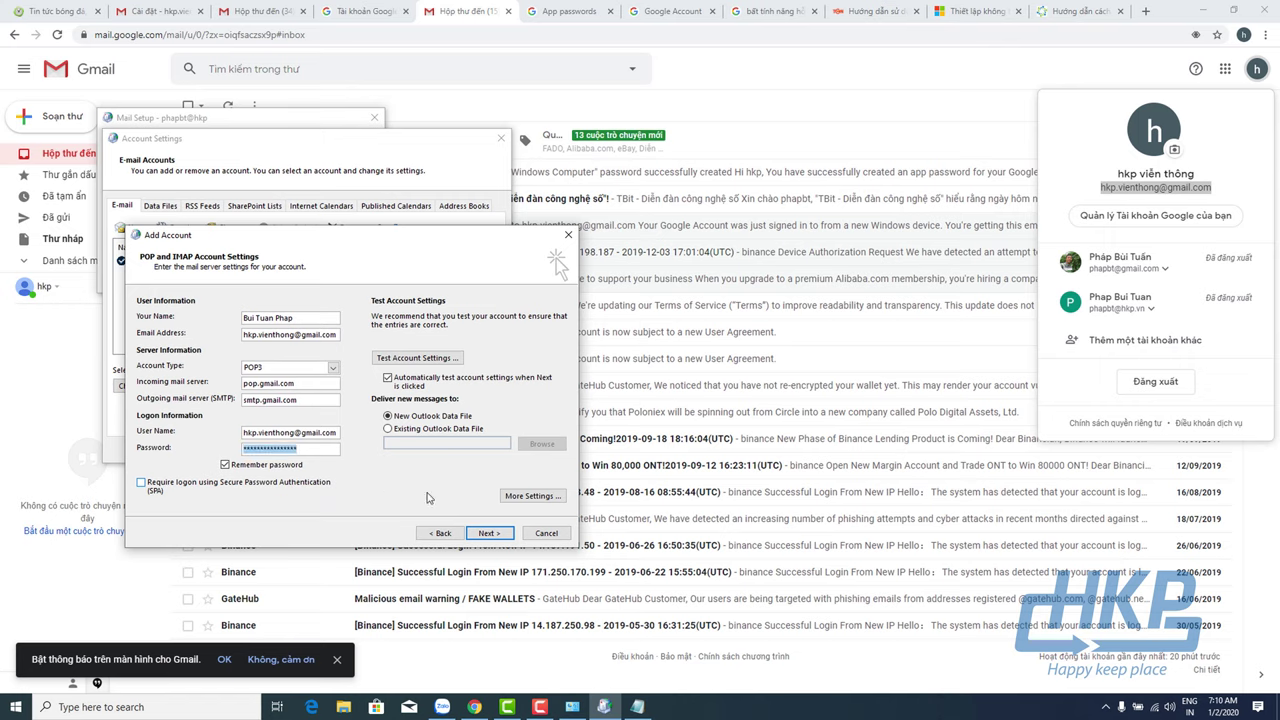
Step: In More Settings, require authentication for the outgoing server
click(520, 497)
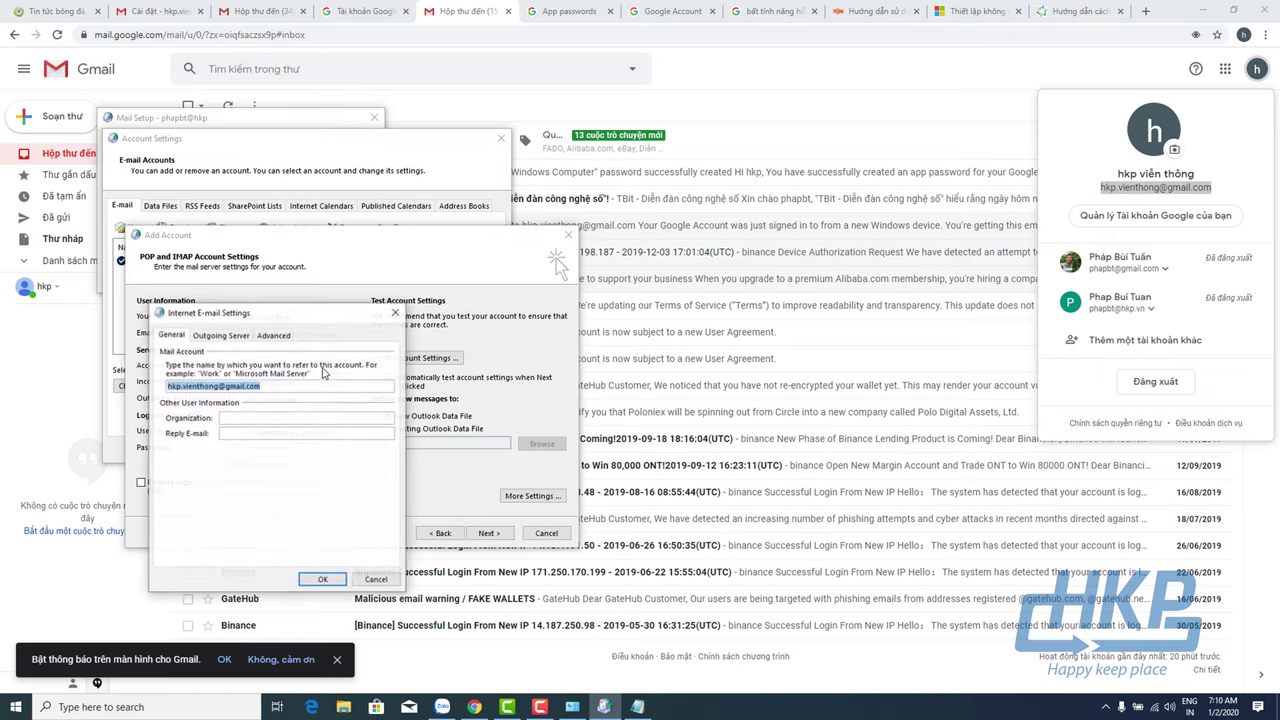
click(218, 336)
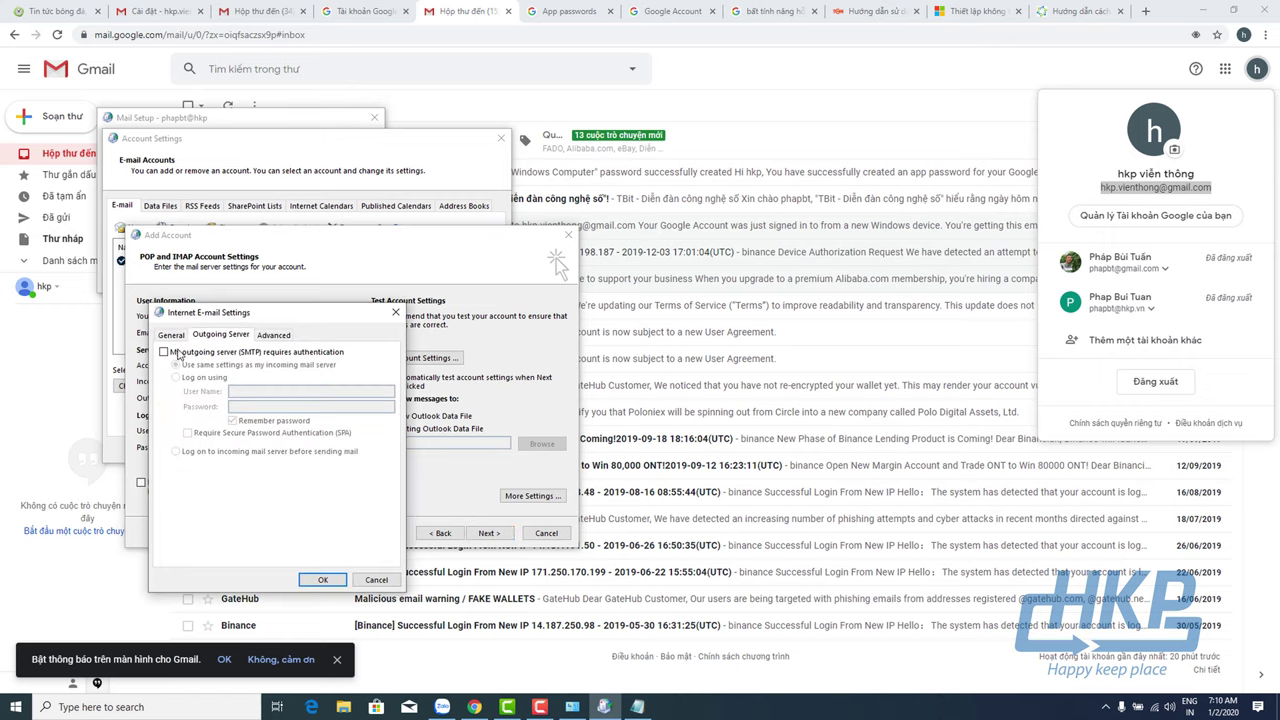
click(178, 352)
click(272, 335)
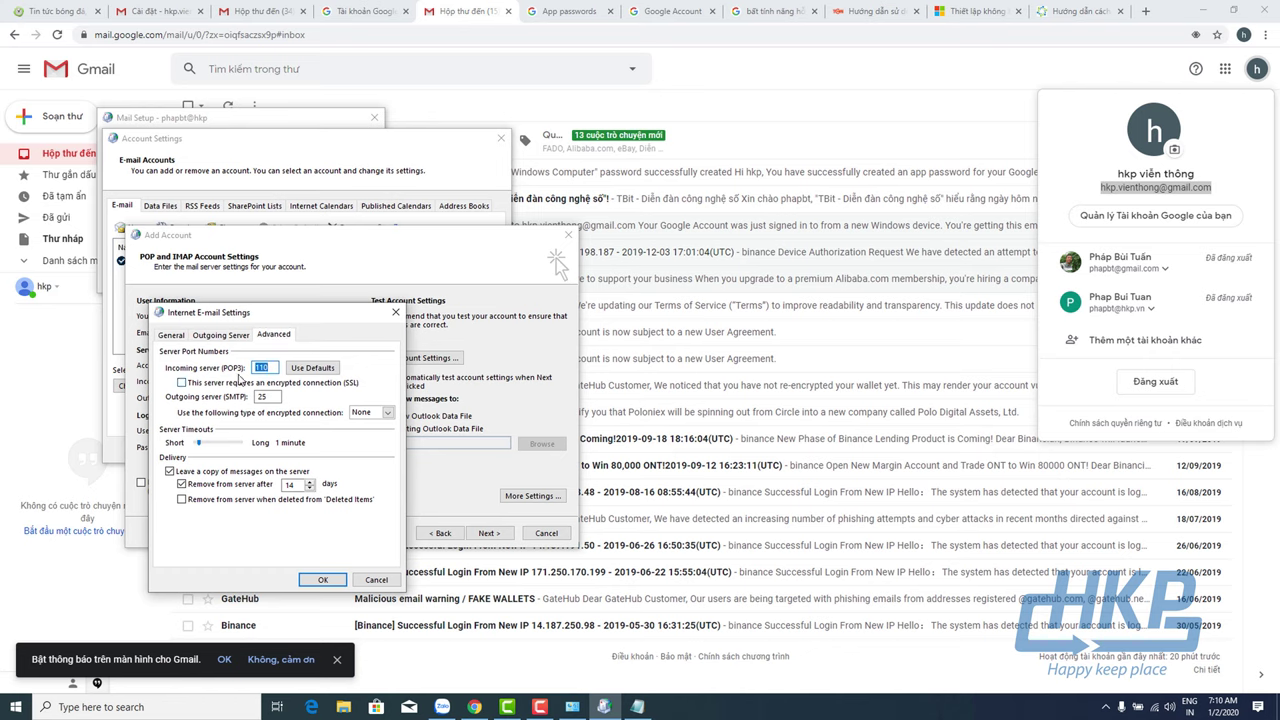
Step: Enable SSL for incoming POP3 port 995 and SSL on outgoing SMTP port 465, then confirm
click(181, 383)
click(386, 412)
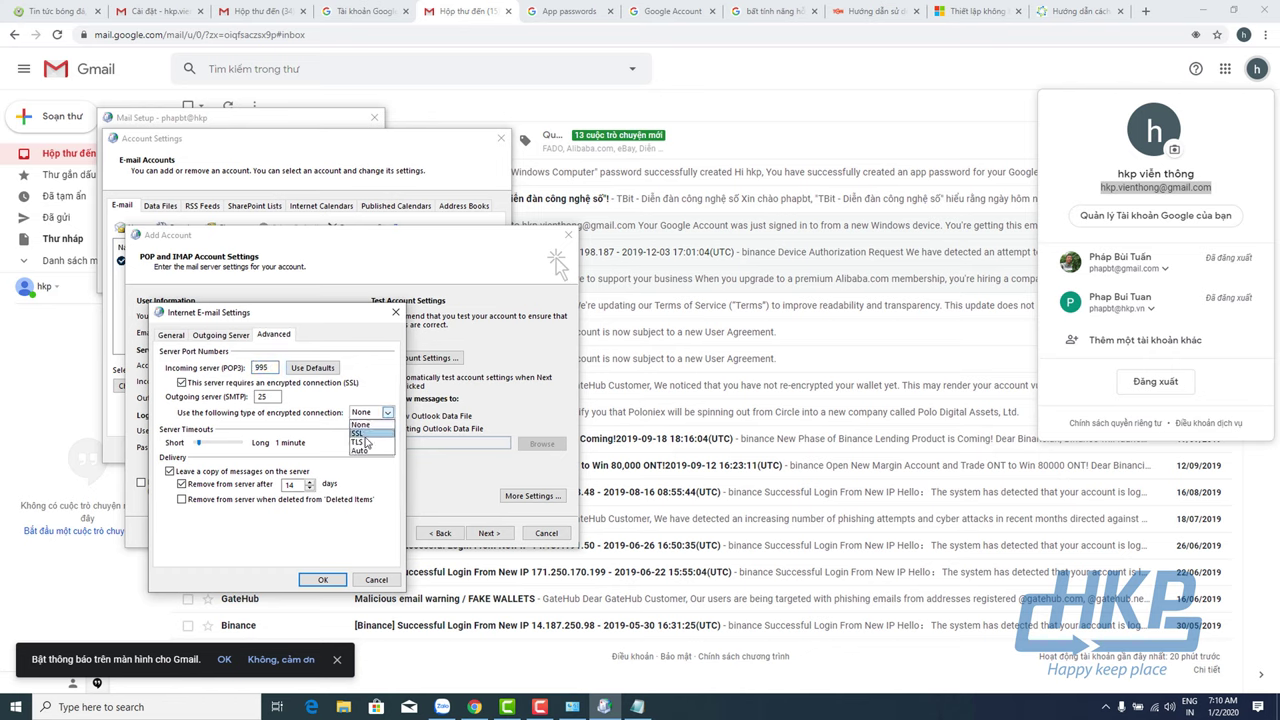
click(360, 434)
double_click(262, 397)
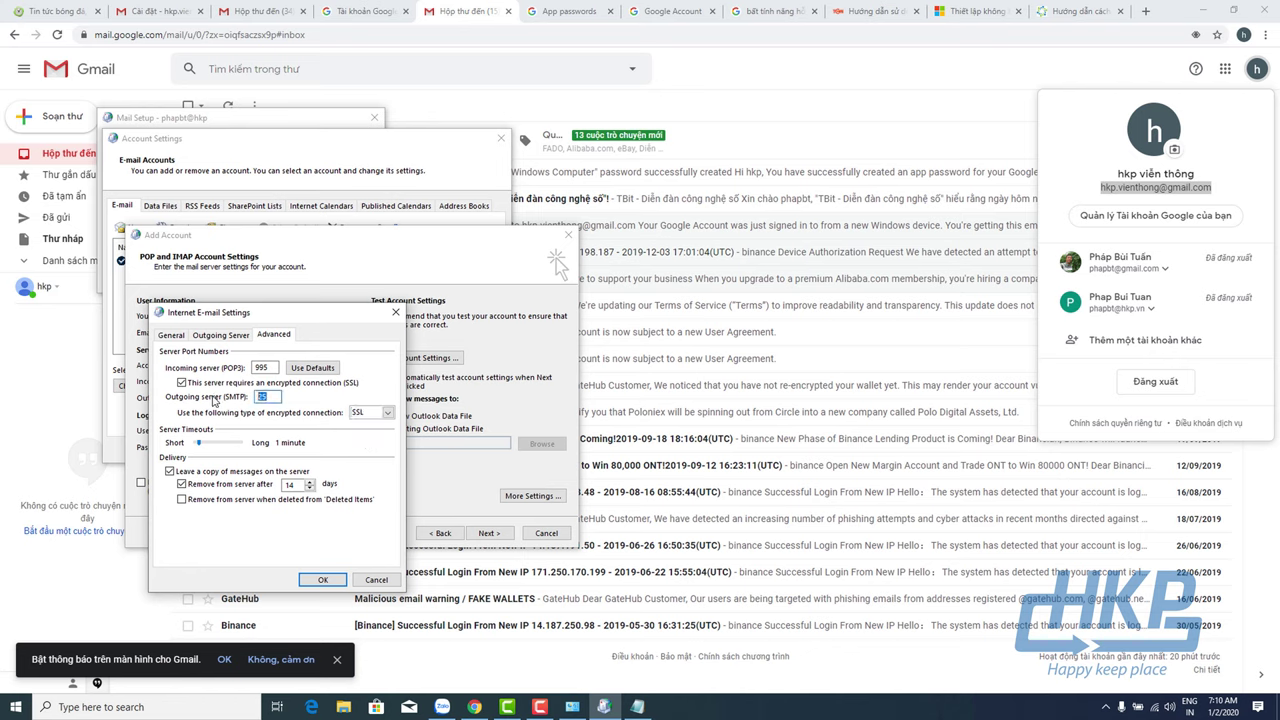
text(46)
click(318, 580)
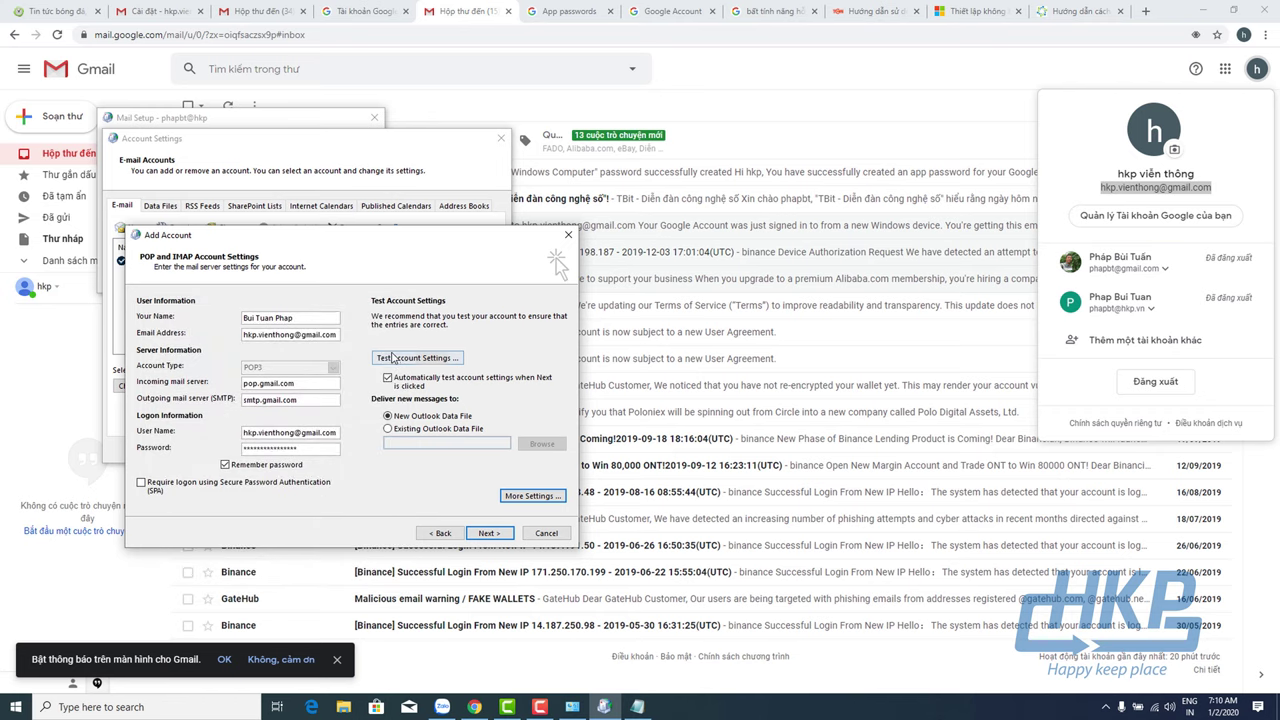
Step: Test the account settings successfully, continue the wizard, and close the final test results
click(393, 357)
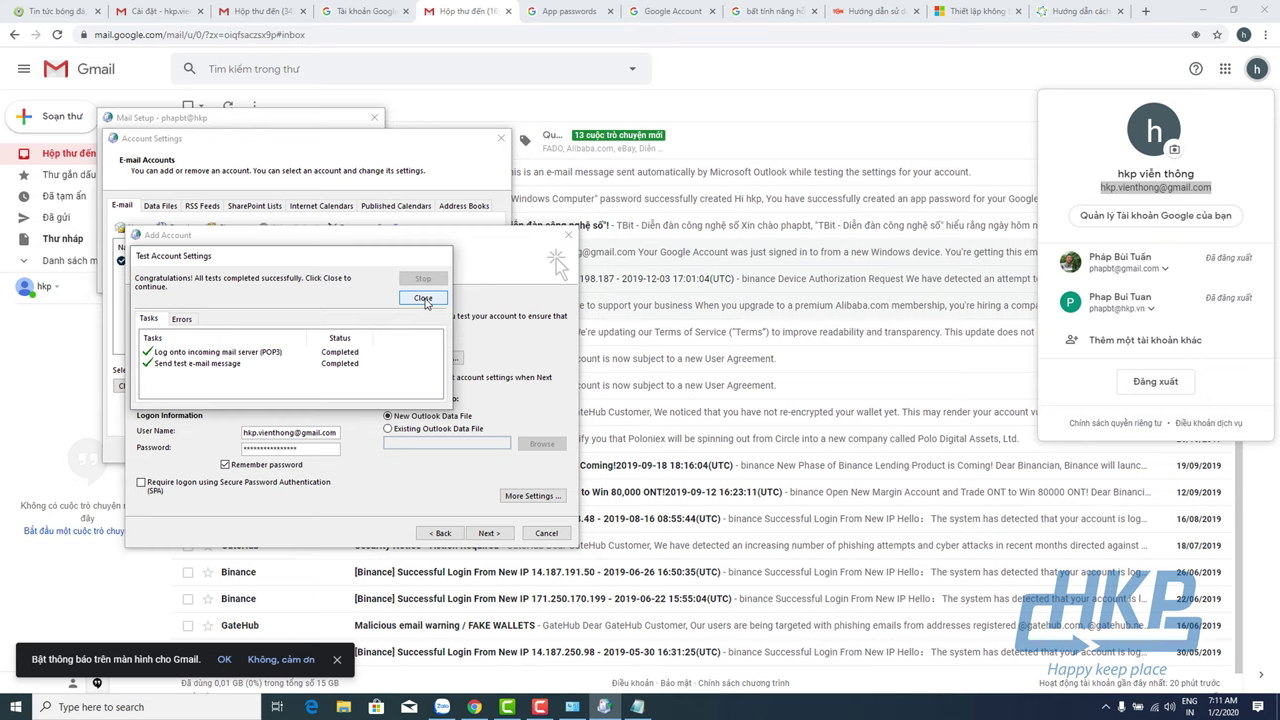
click(424, 298)
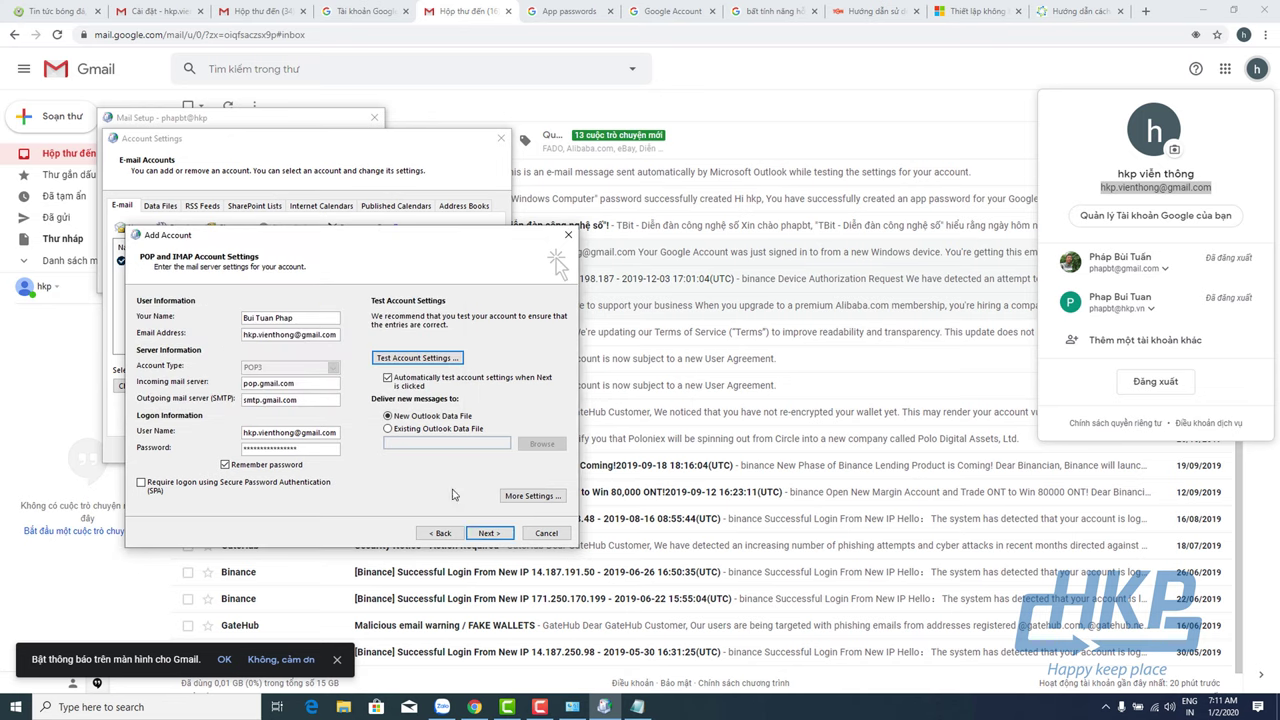
click(488, 532)
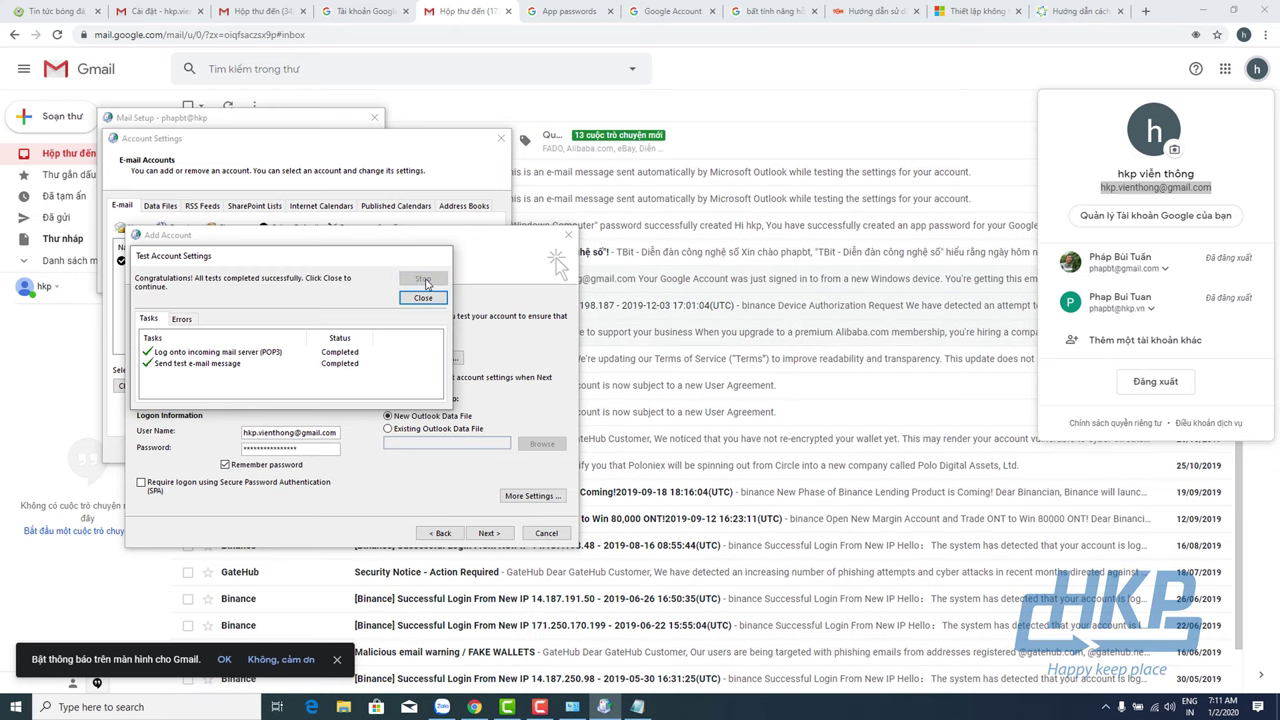
click(423, 299)
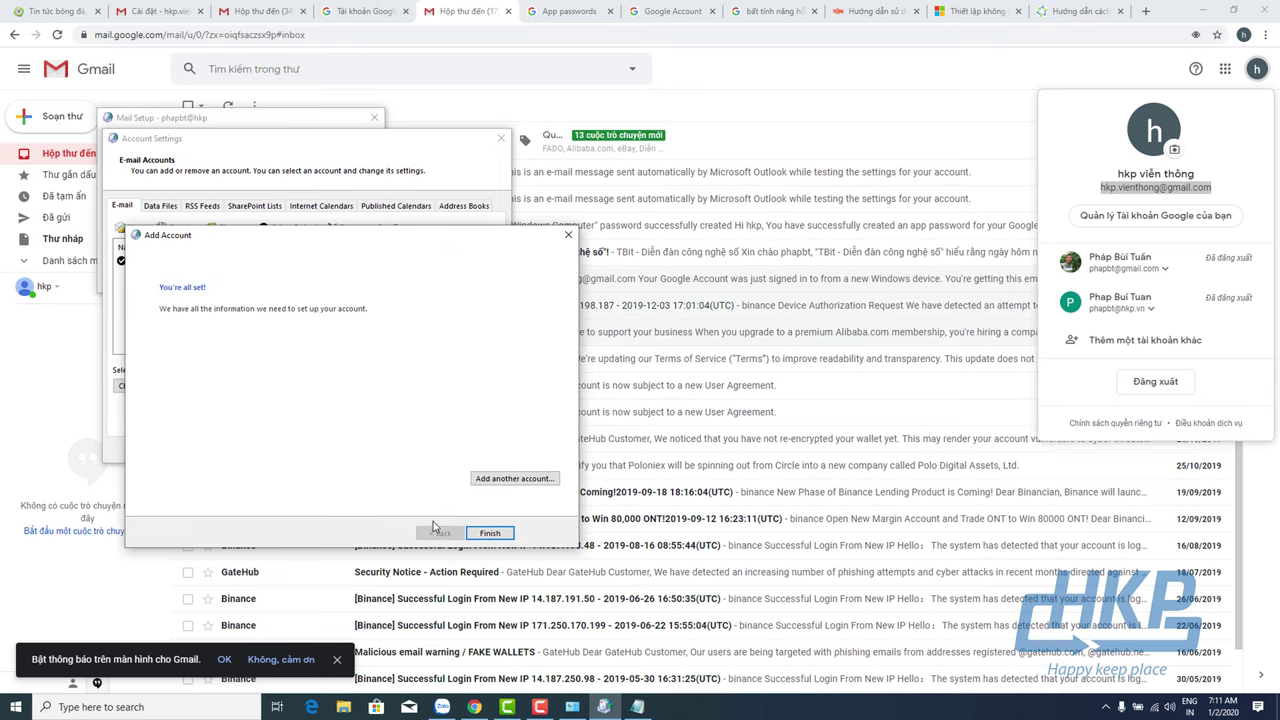
Step: Finish adding the Gmail account and close the Account Settings and Mail Setup windows
click(489, 533)
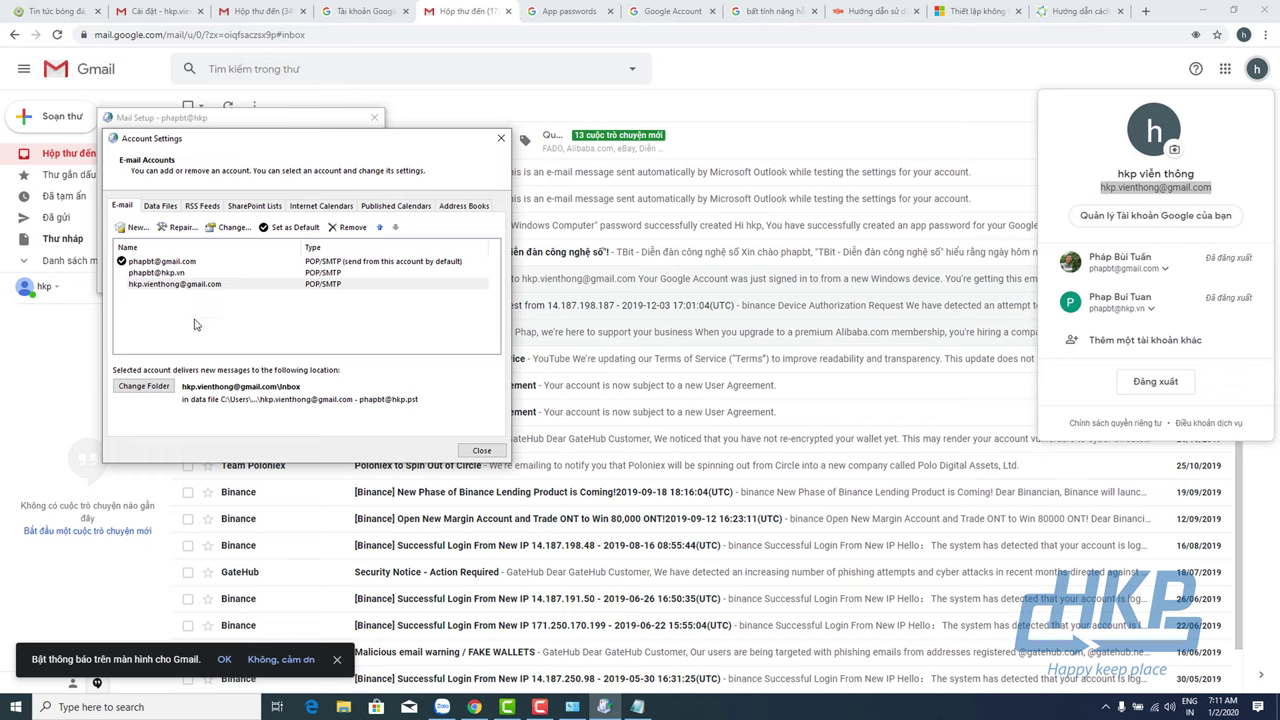
click(471, 453)
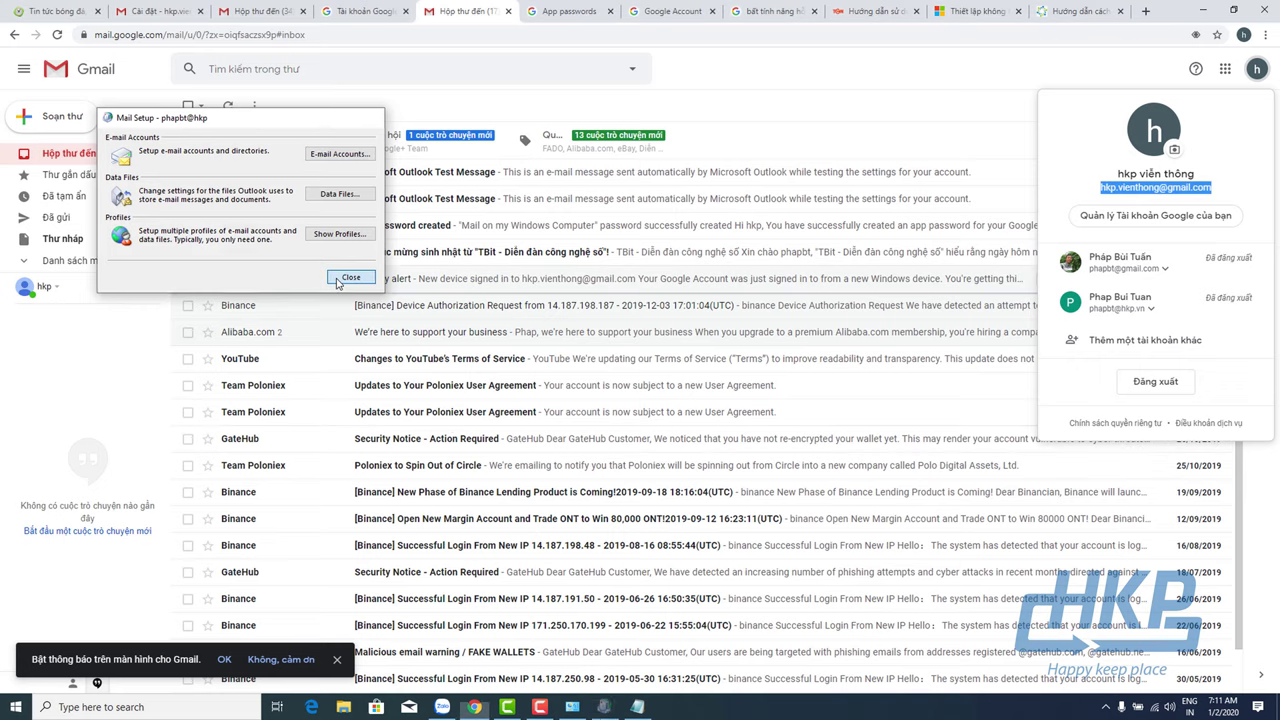
click(340, 280)
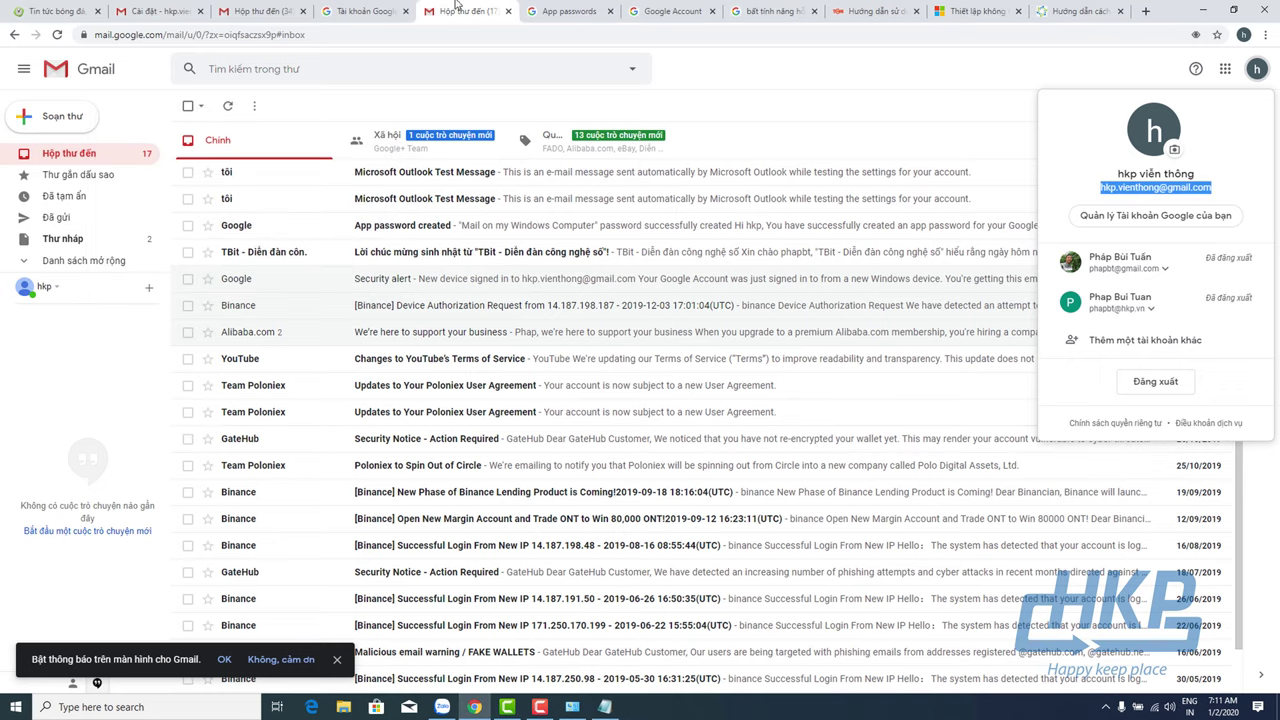
Step: Minimize Chrome and Notepad and launch Outlook 2016 from the desktop
click(1203, 11)
click(1209, 12)
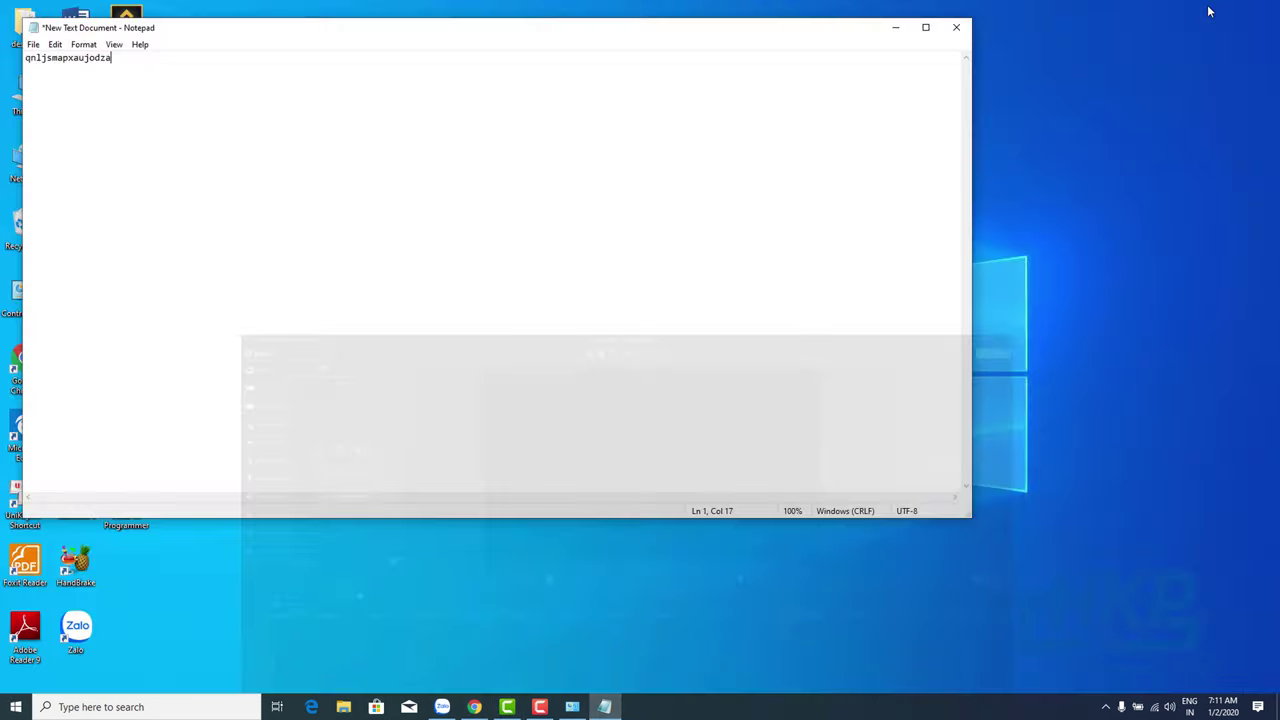
click(895, 27)
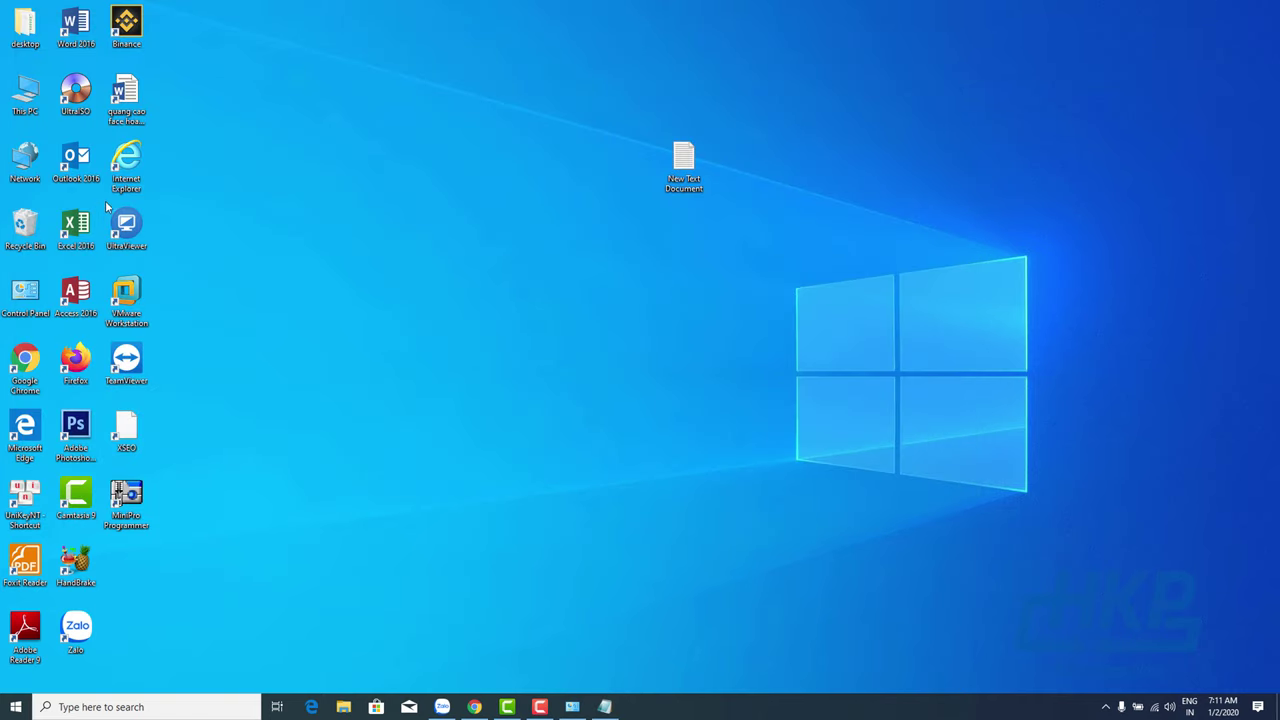
double_click(90, 160)
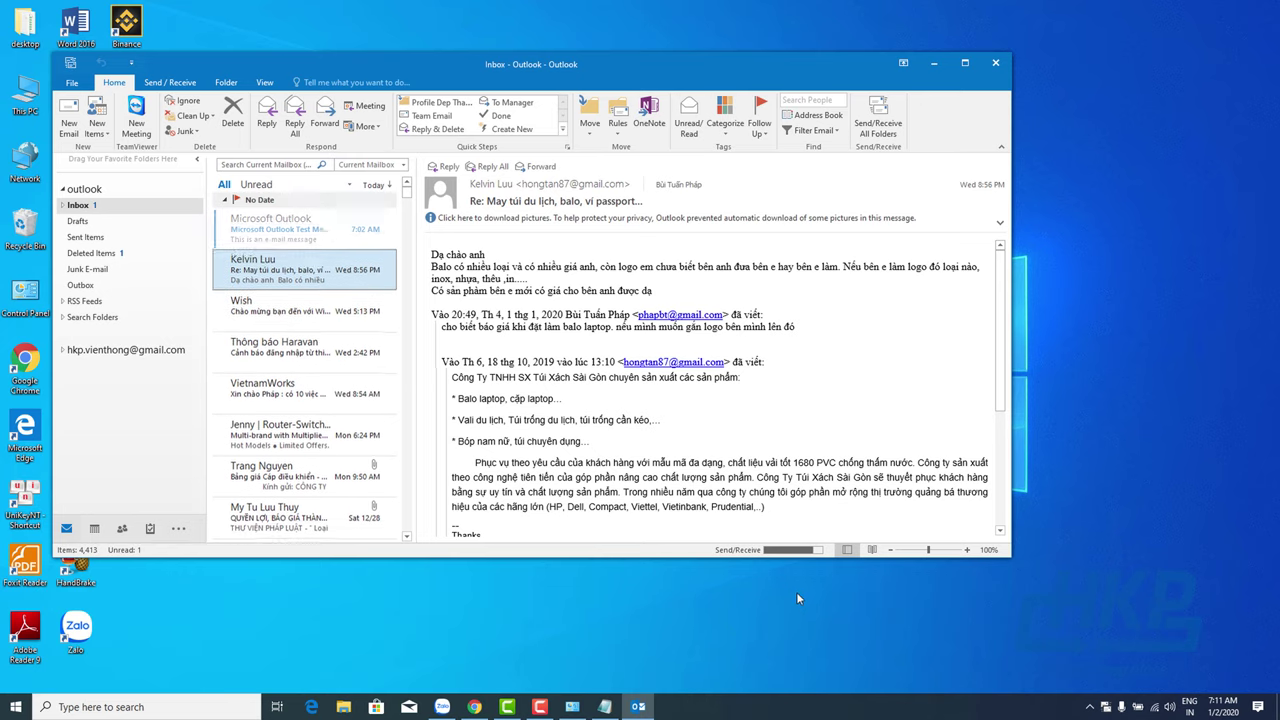
Step: Open the Microsoft Outlook Test Message in the Inbox, maximize the window, then close Outlook
click(246, 222)
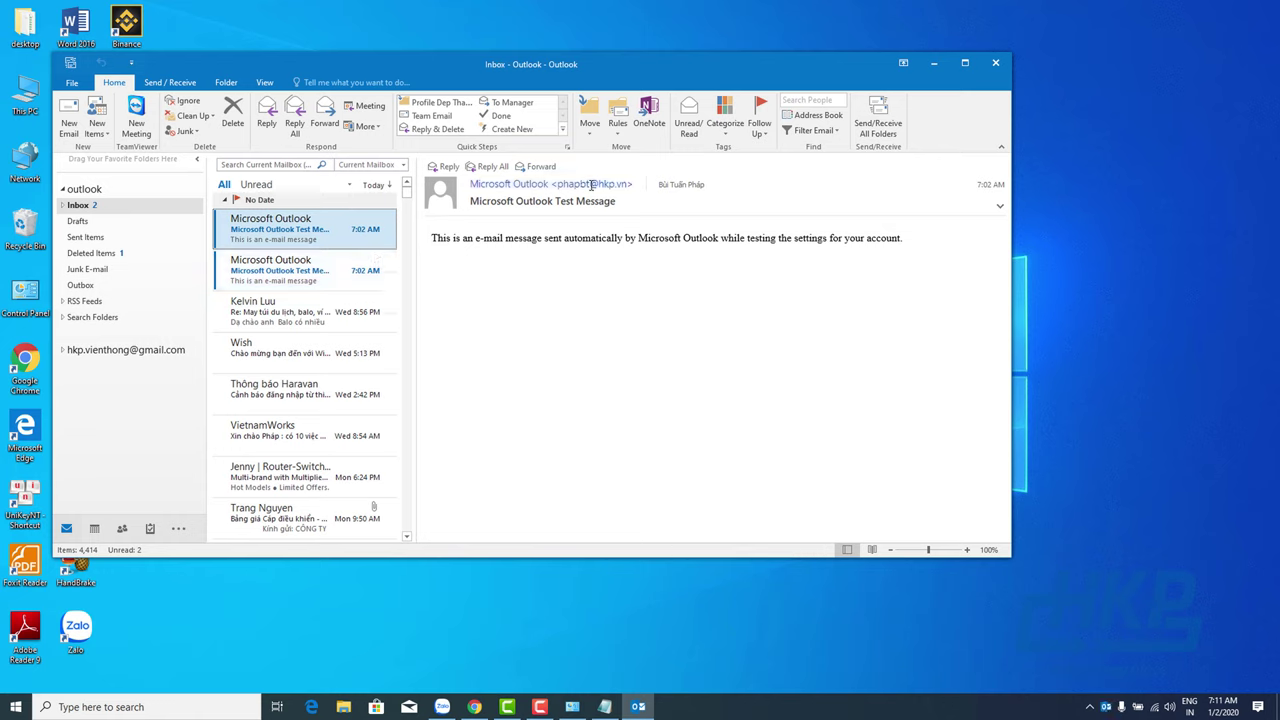
mouse_move(583, 184)
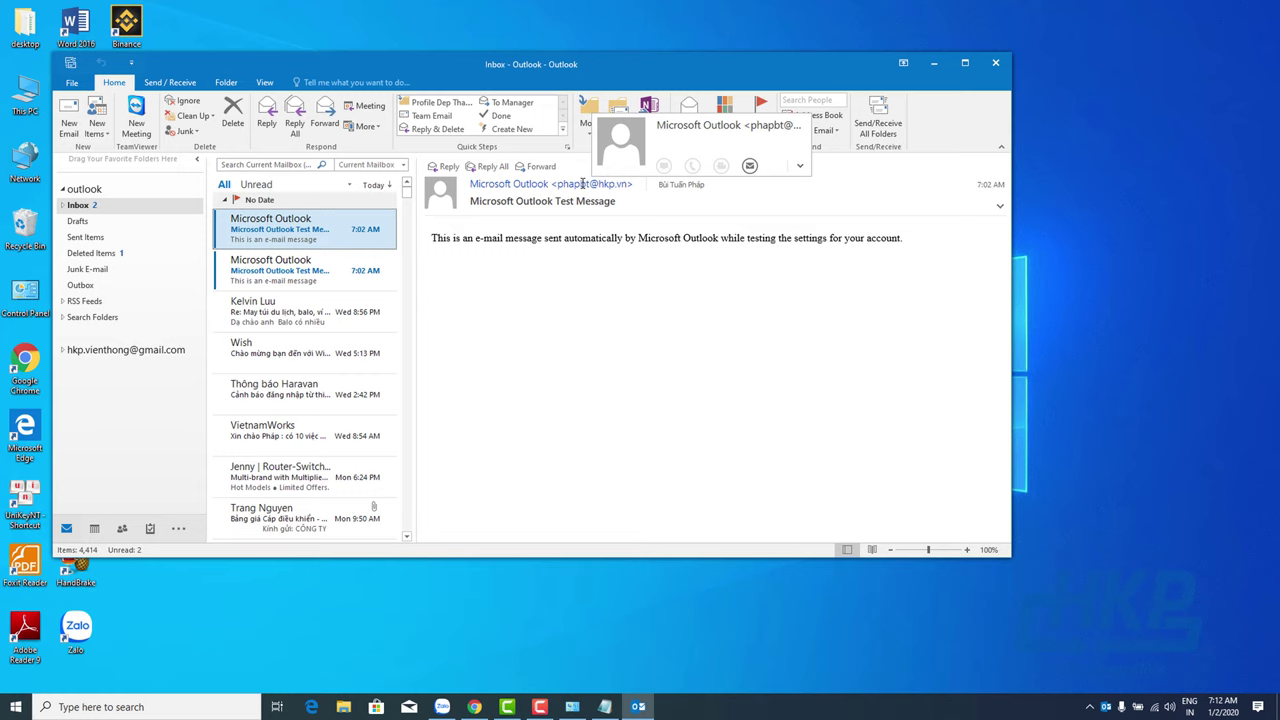
click(965, 64)
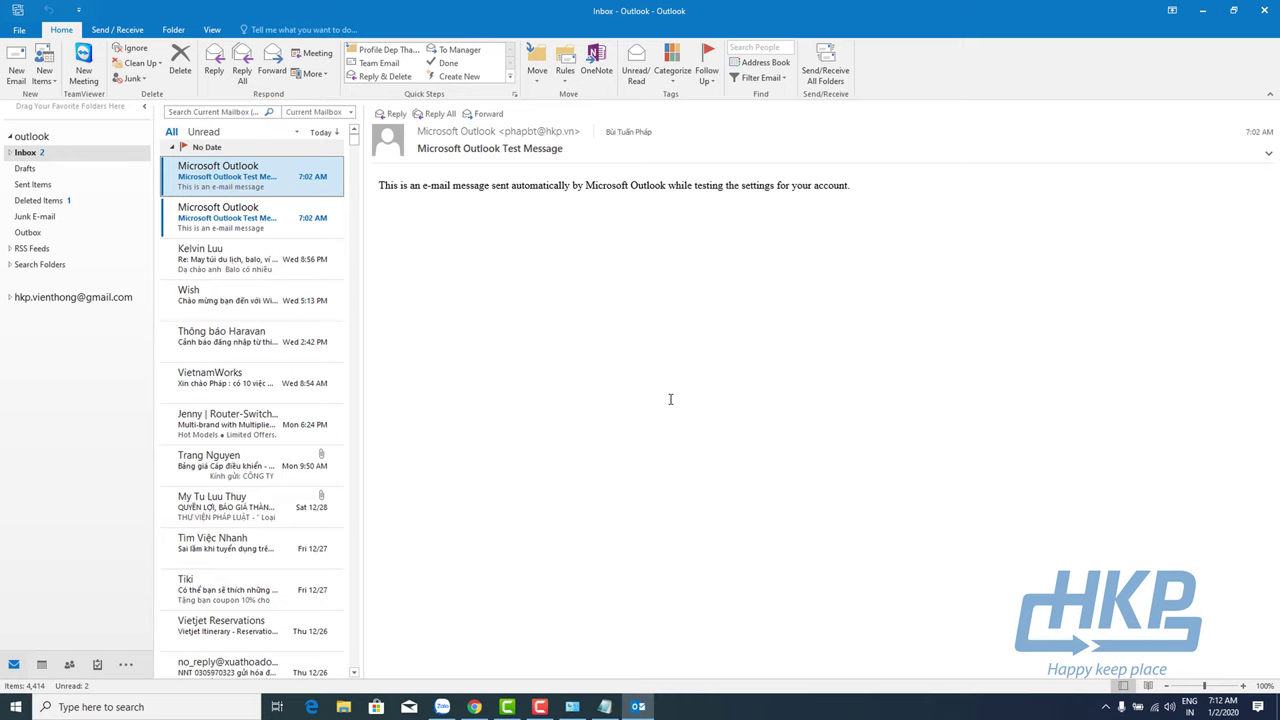
click(1265, 11)
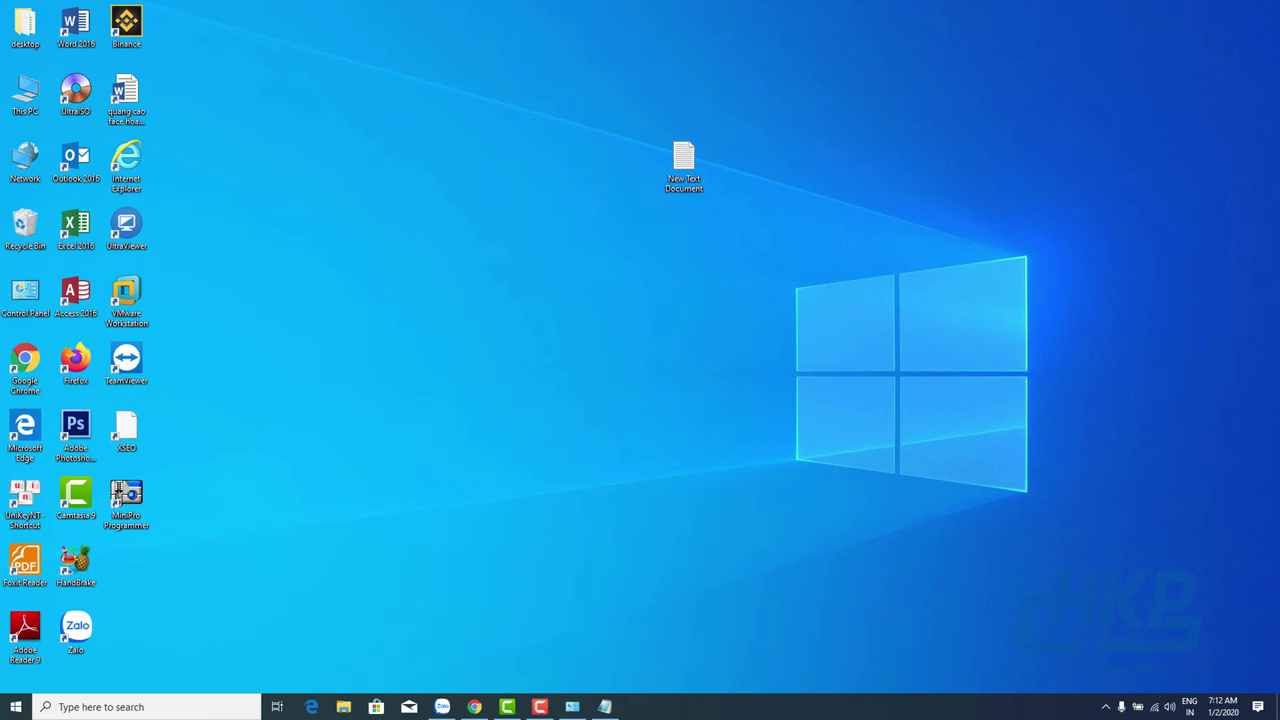
Step: Restore Chrome, go to the Gmail inbox tab, dismiss the account popup, and open the gear menu
click(474, 706)
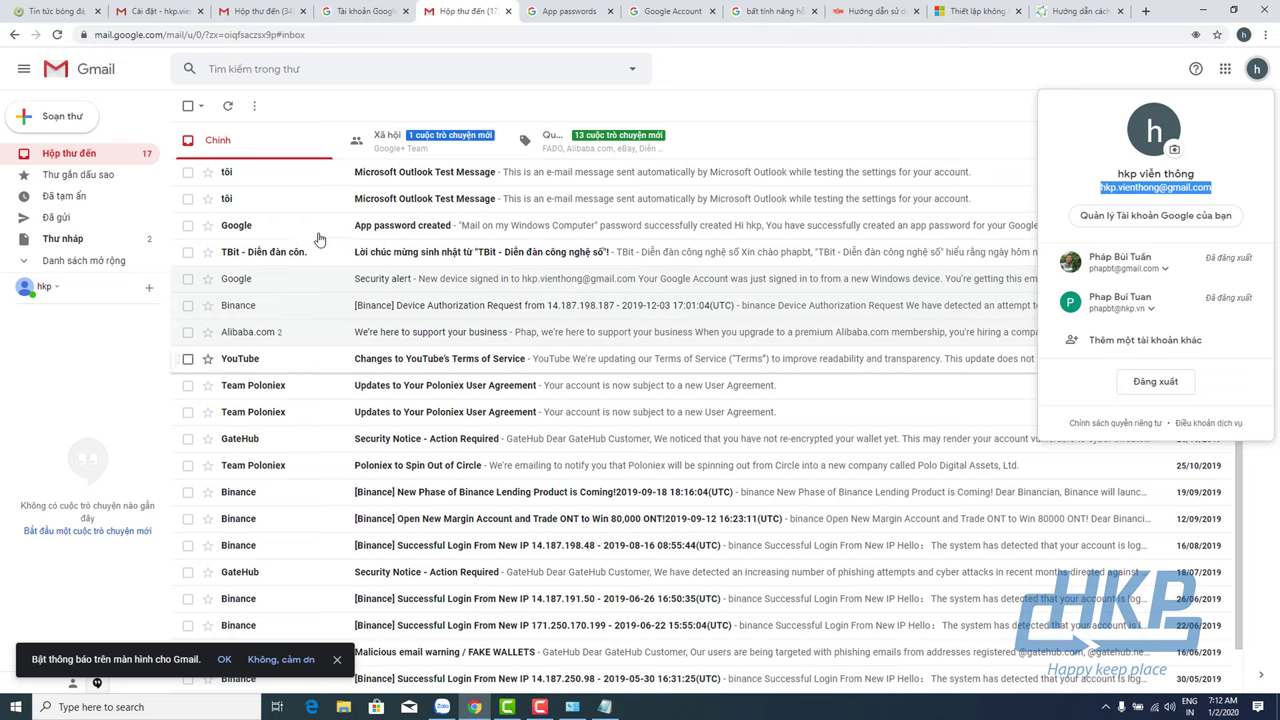
click(352, 14)
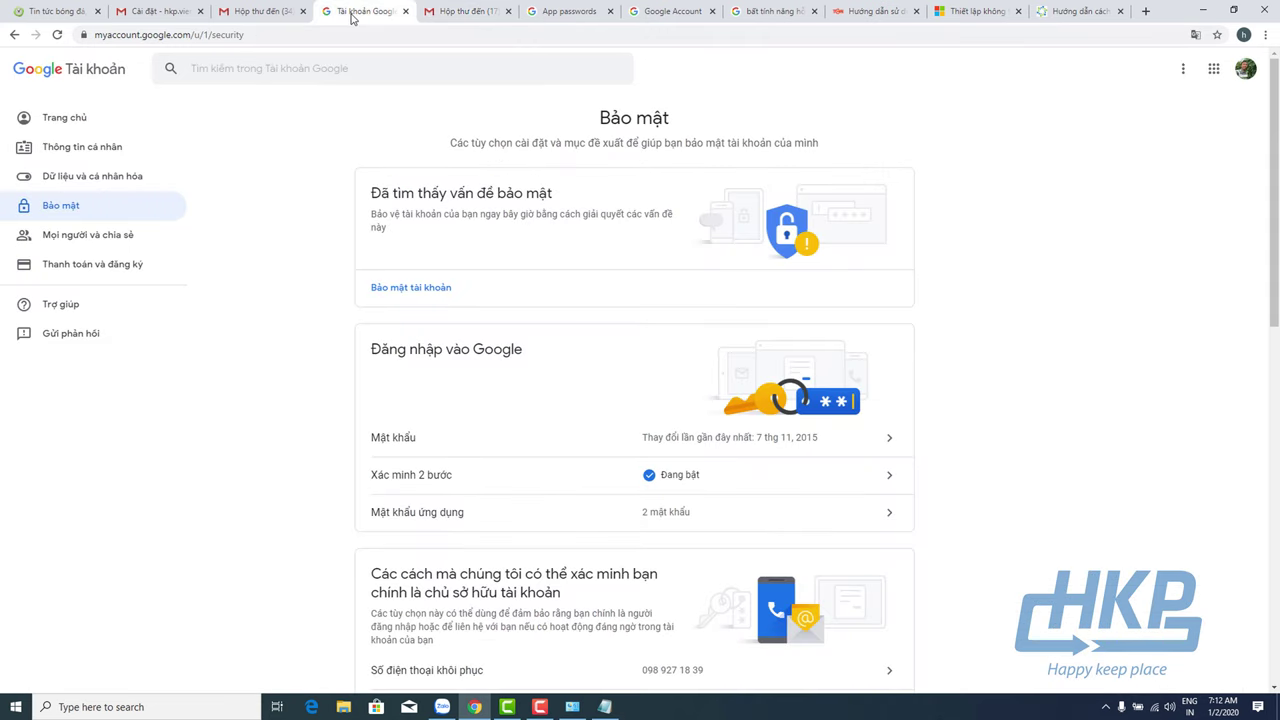
click(277, 14)
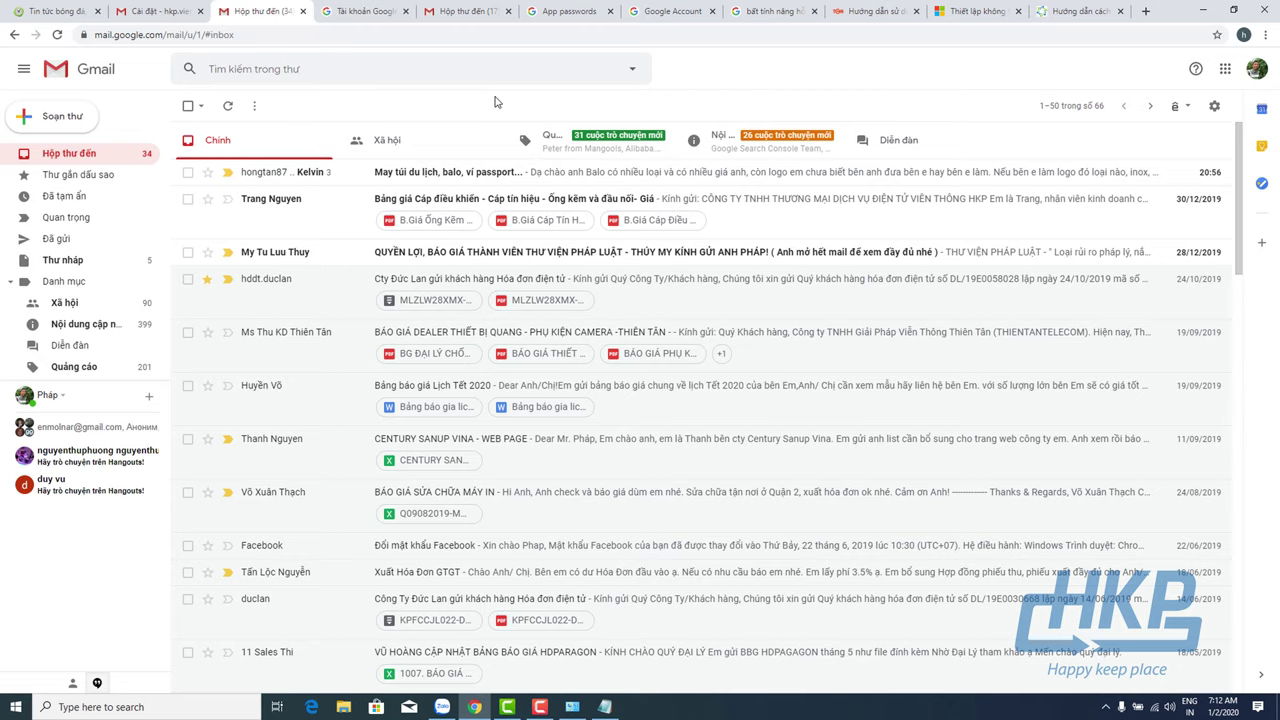
click(375, 16)
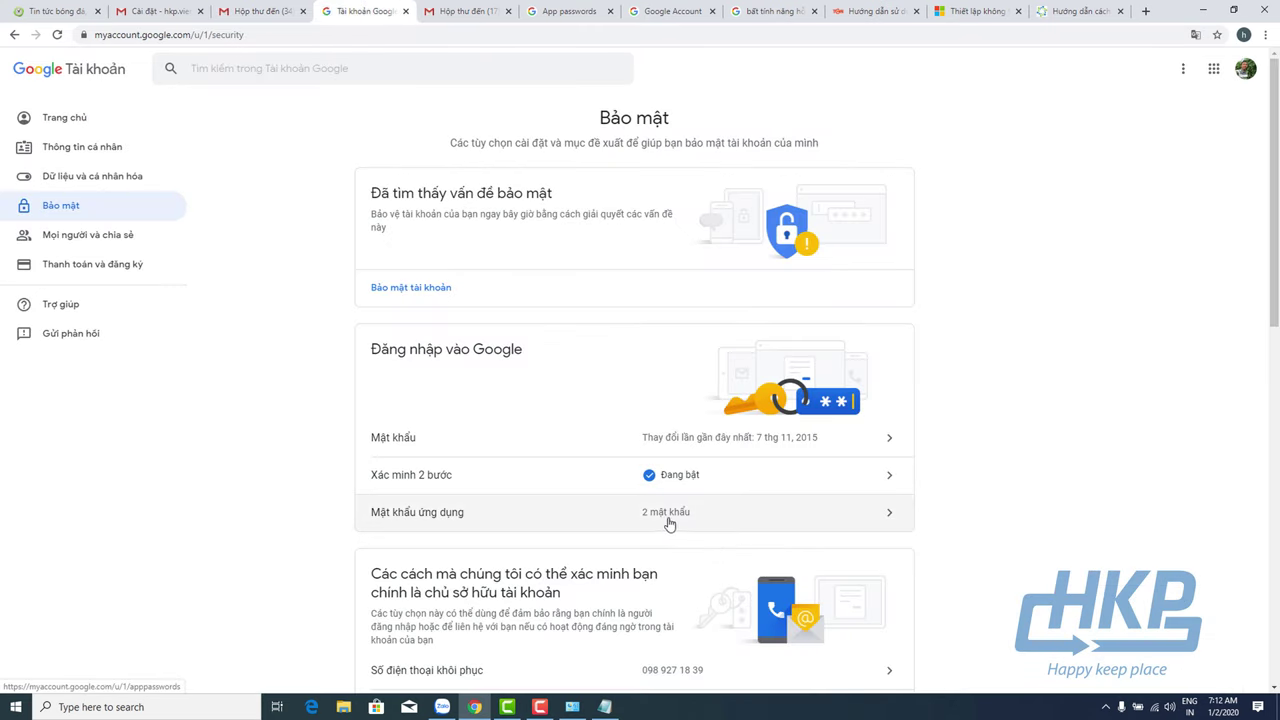
click(467, 12)
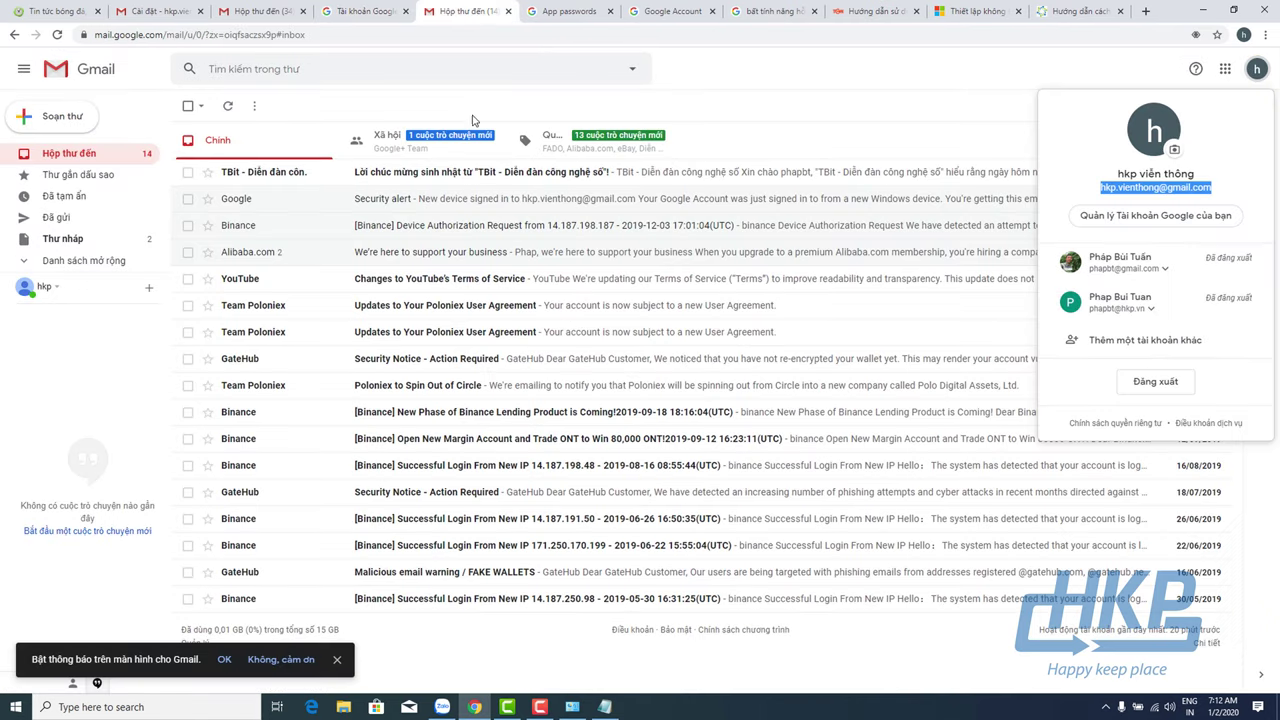
click(1257, 72)
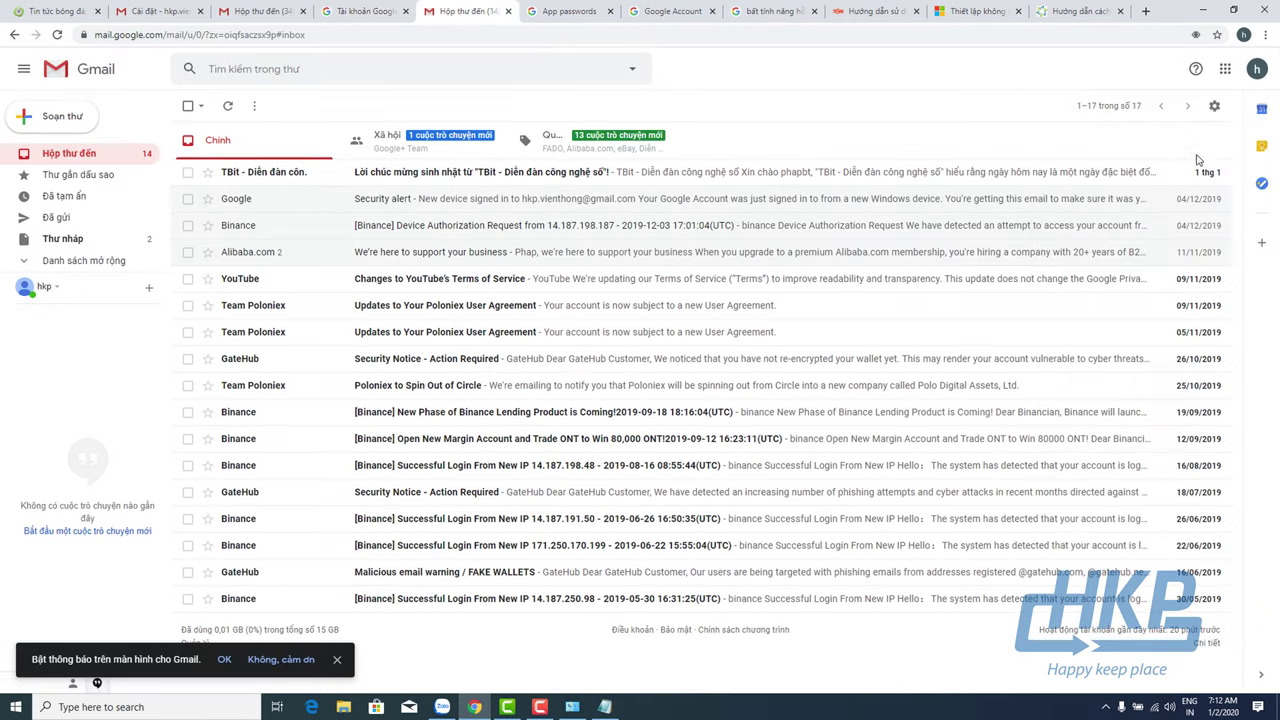
click(1214, 106)
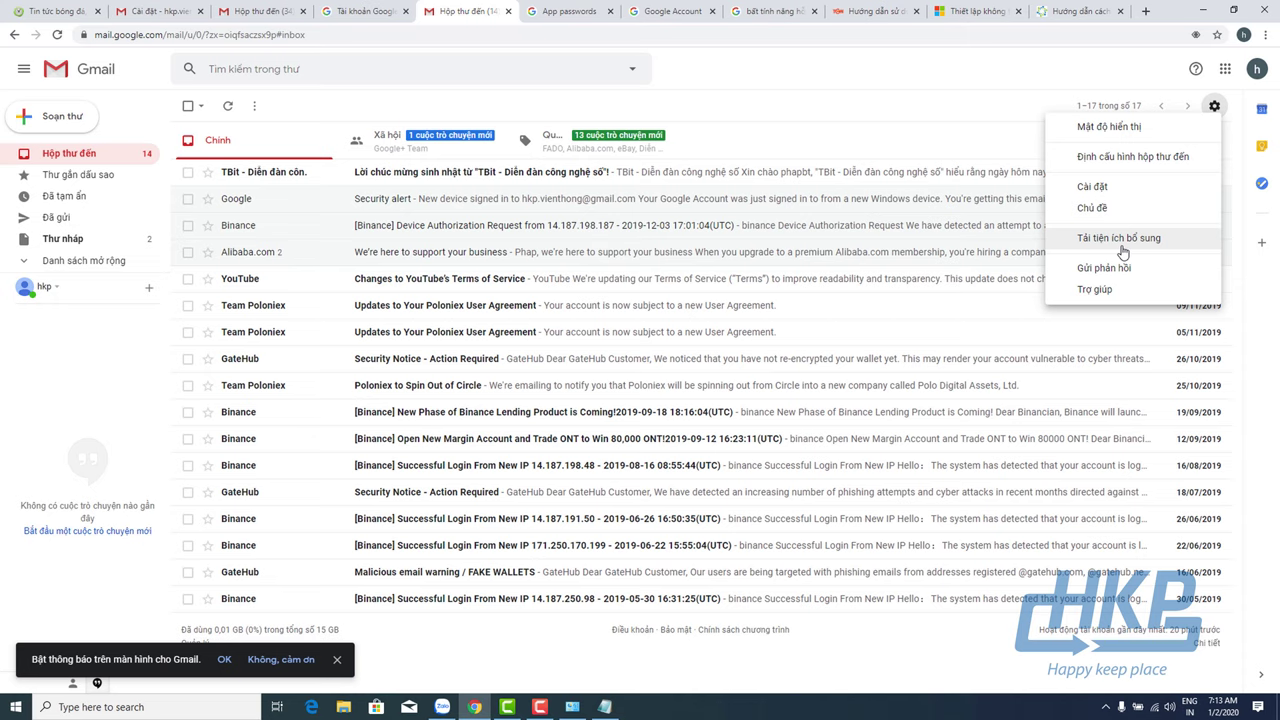
Step: Open Gmail settings to the 'Chuyển tiếp và POP/IMAP' tab showing POP and IMAP enabled
click(1092, 186)
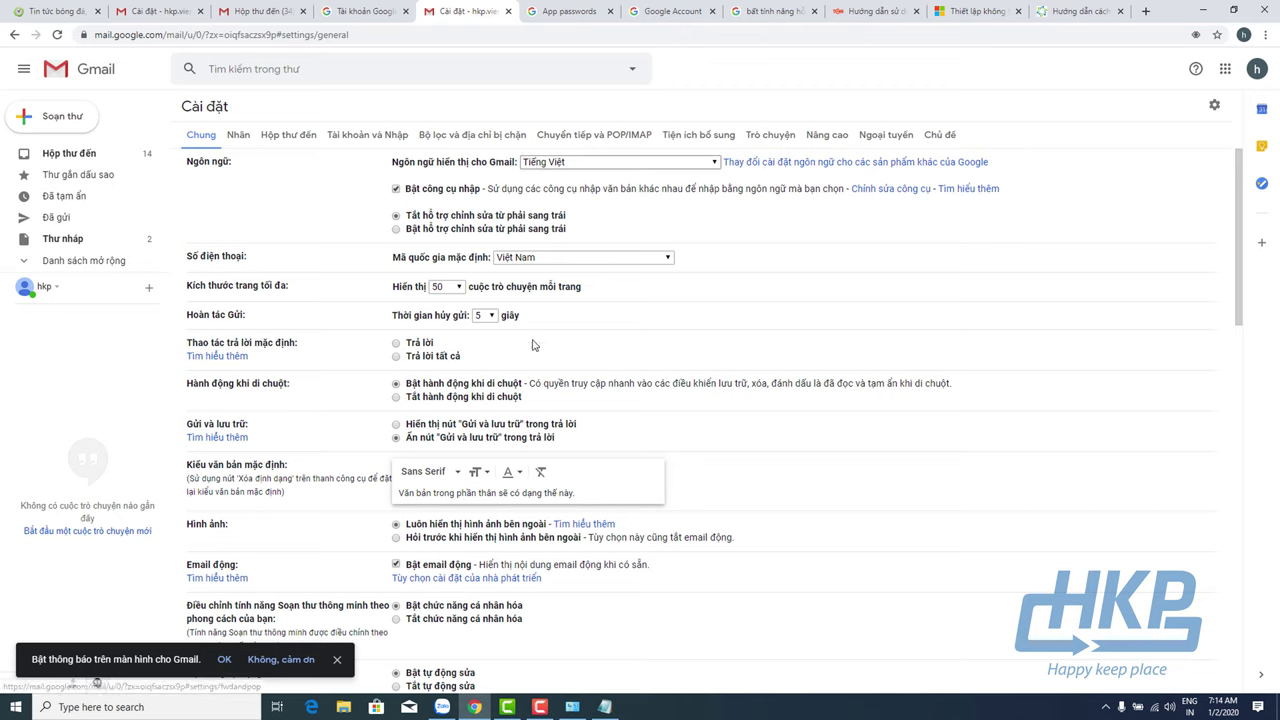
click(618, 138)
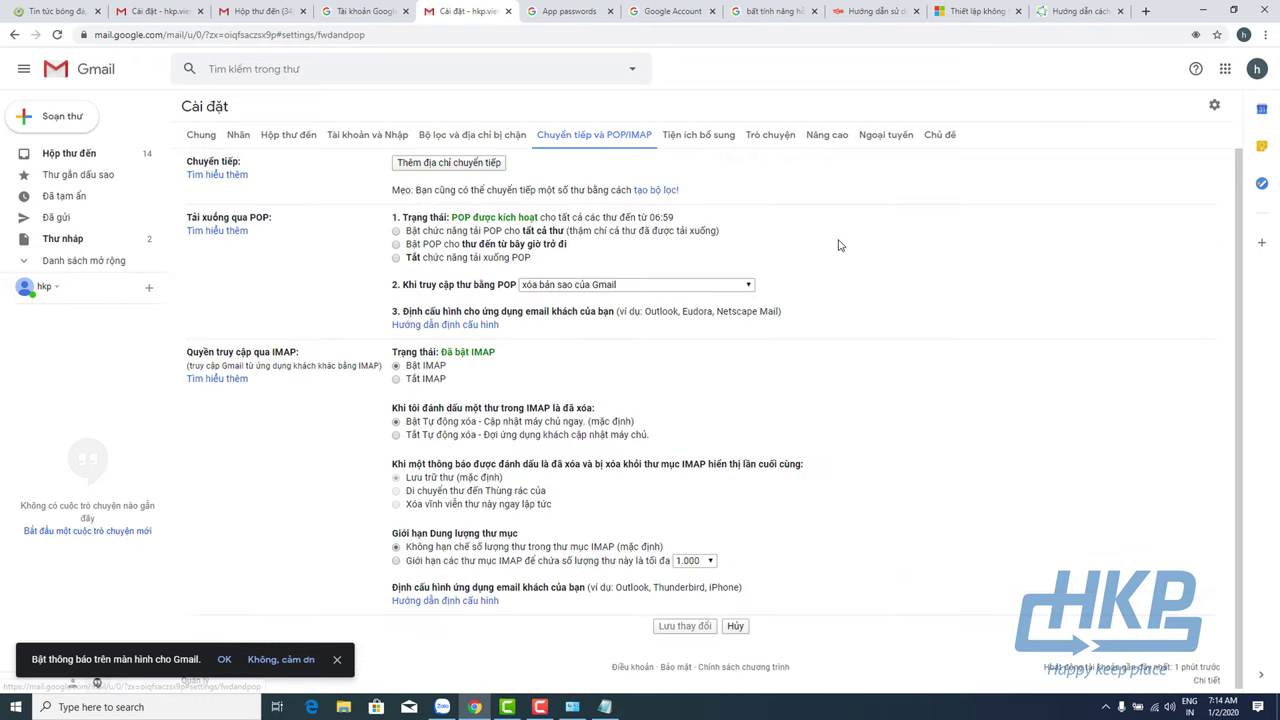